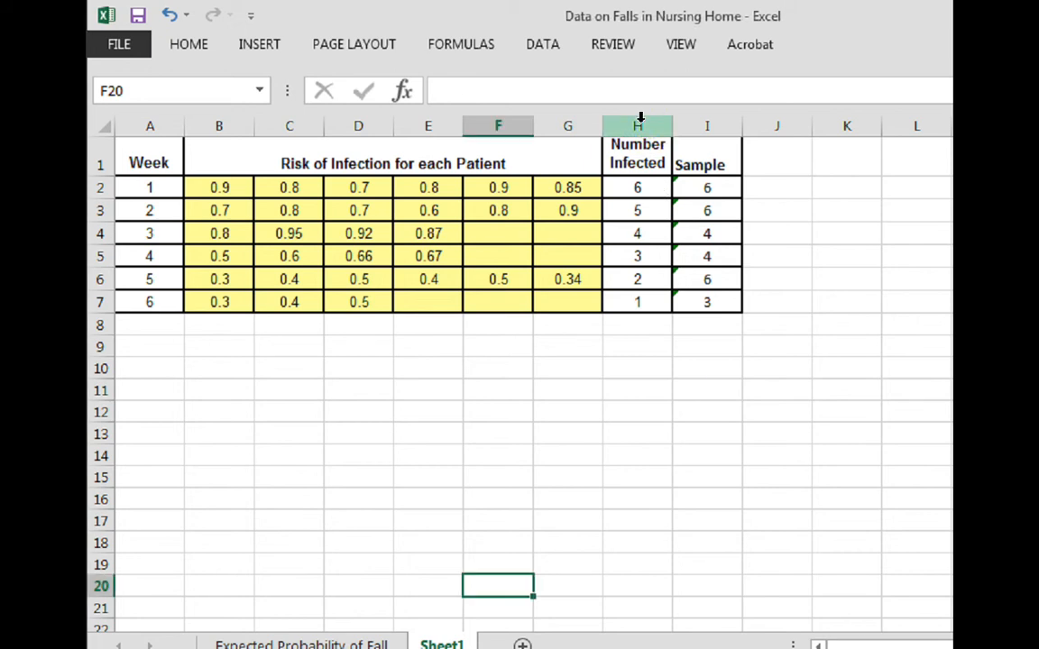
click(640, 117)
ctrl+click(717, 125)
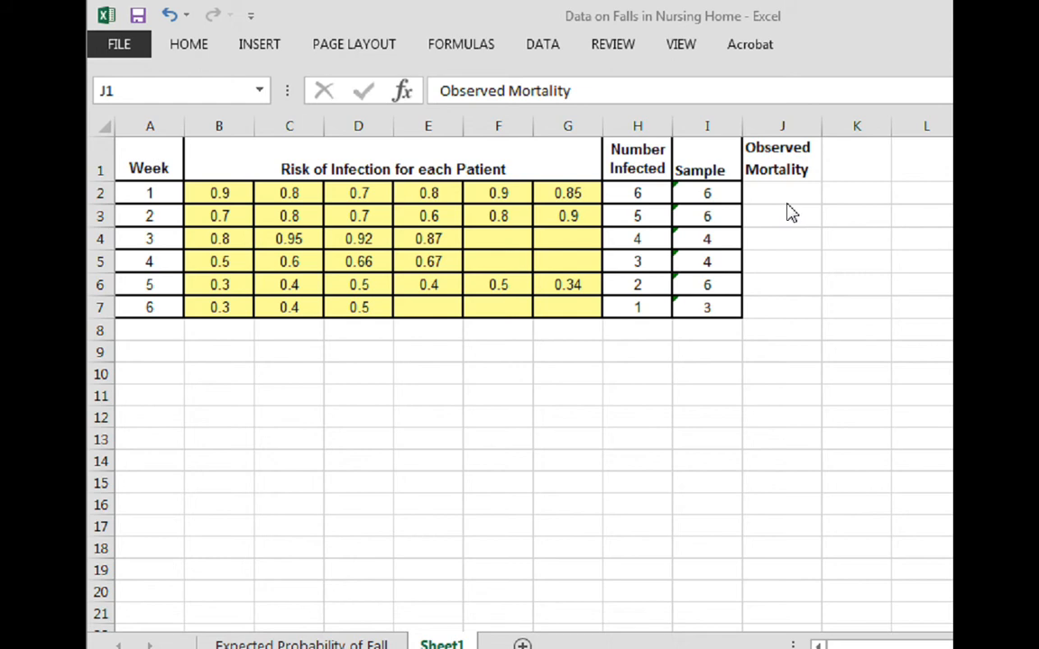
Start a formula in cell J2 for Week 1's observed rate
click(779, 193)
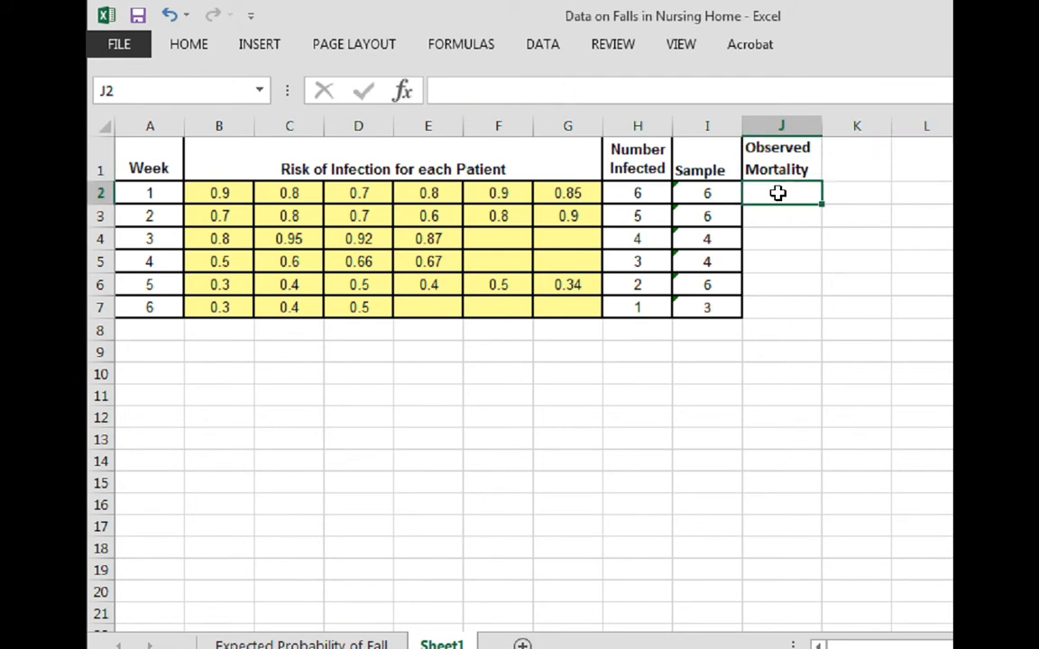
text(=)
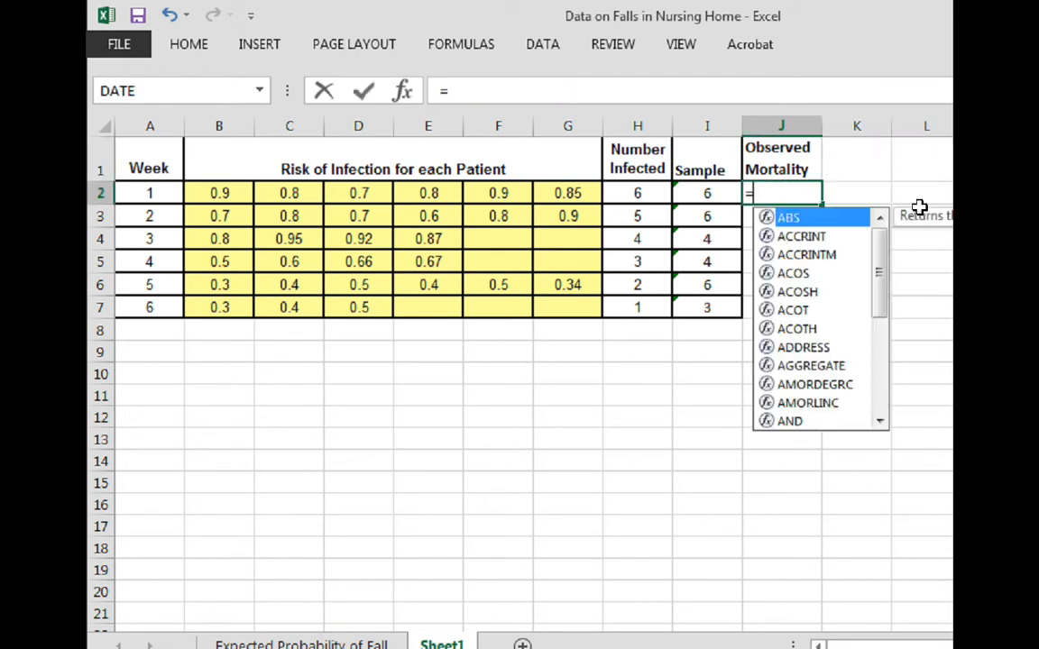
text(average)
key(BackSpace)
key(BackSpace)
key(BackSpace)
key(BackSpace)
key(BackSpace)
key(BackSpace)
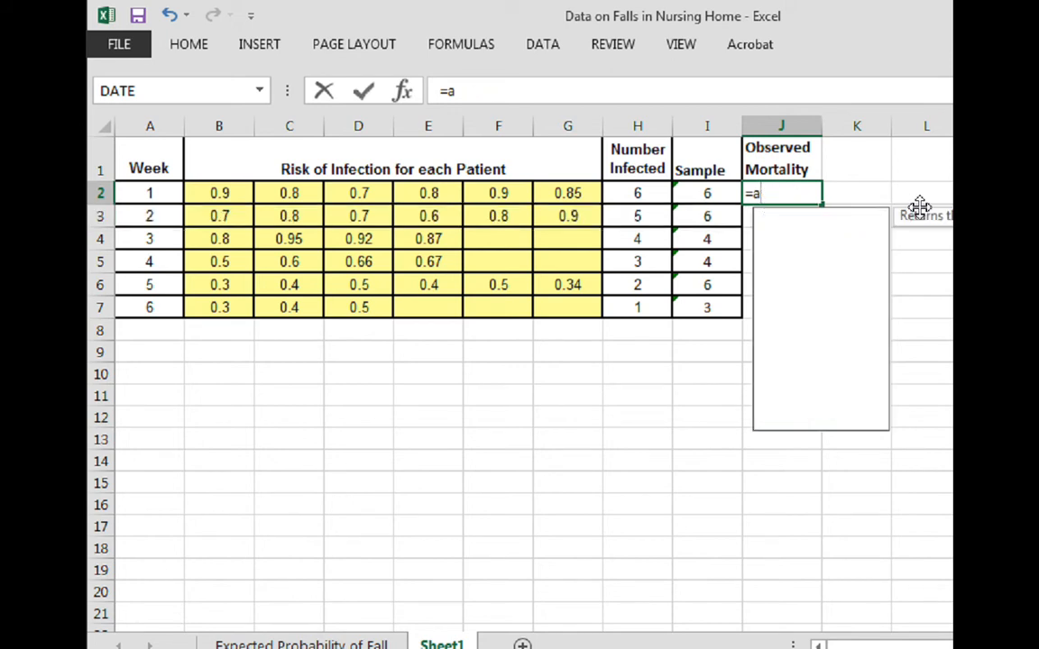
key(BackSpace)
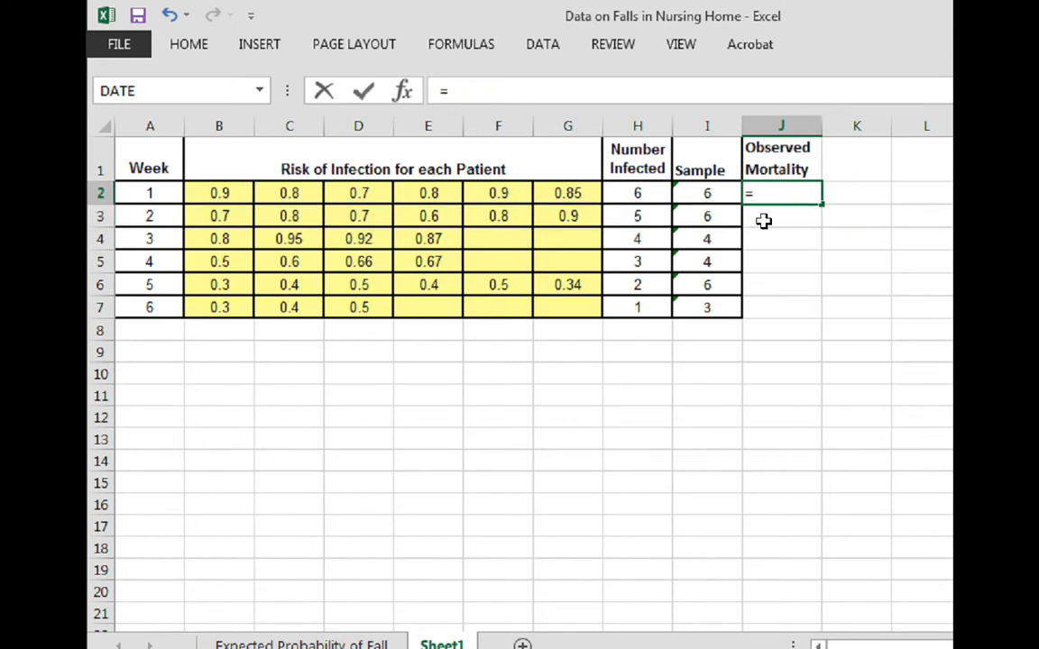
Complete the J2 formula by dividing Week 1's number infected by its sample size, =H2/I2
click(655, 195)
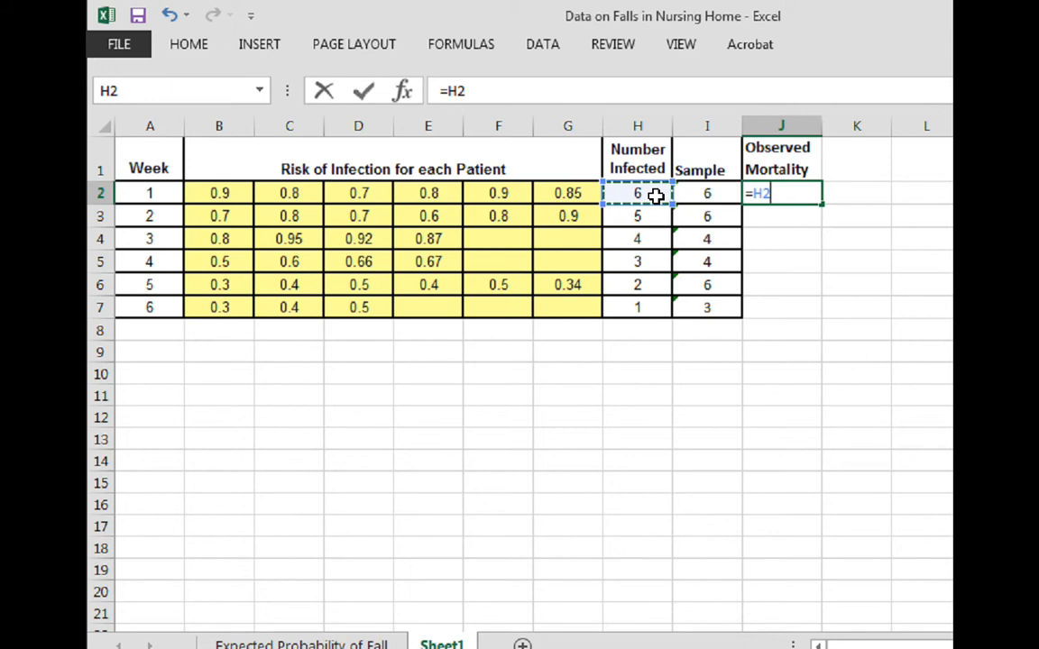
text(/)
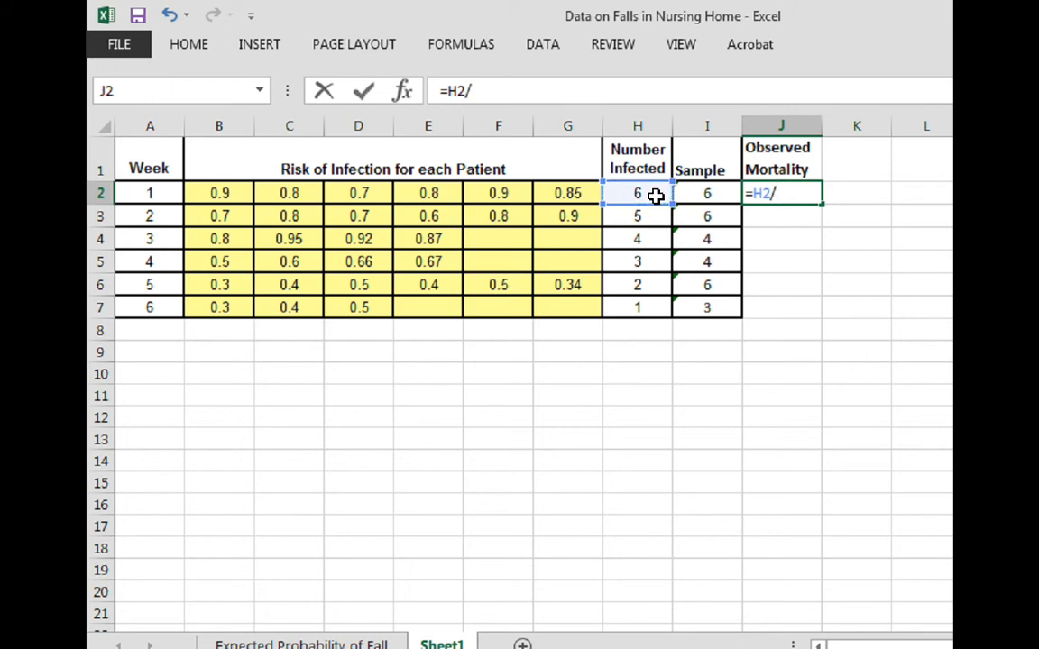
click(702, 193)
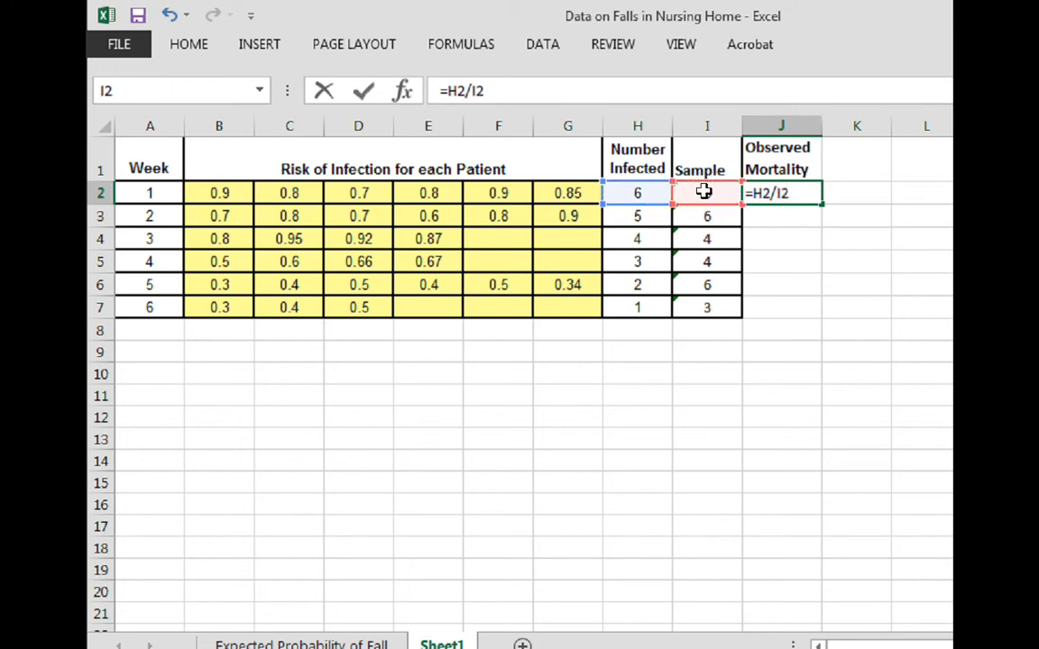
key(Return)
Change the header in J1 to "Observed Infection"
click(802, 174)
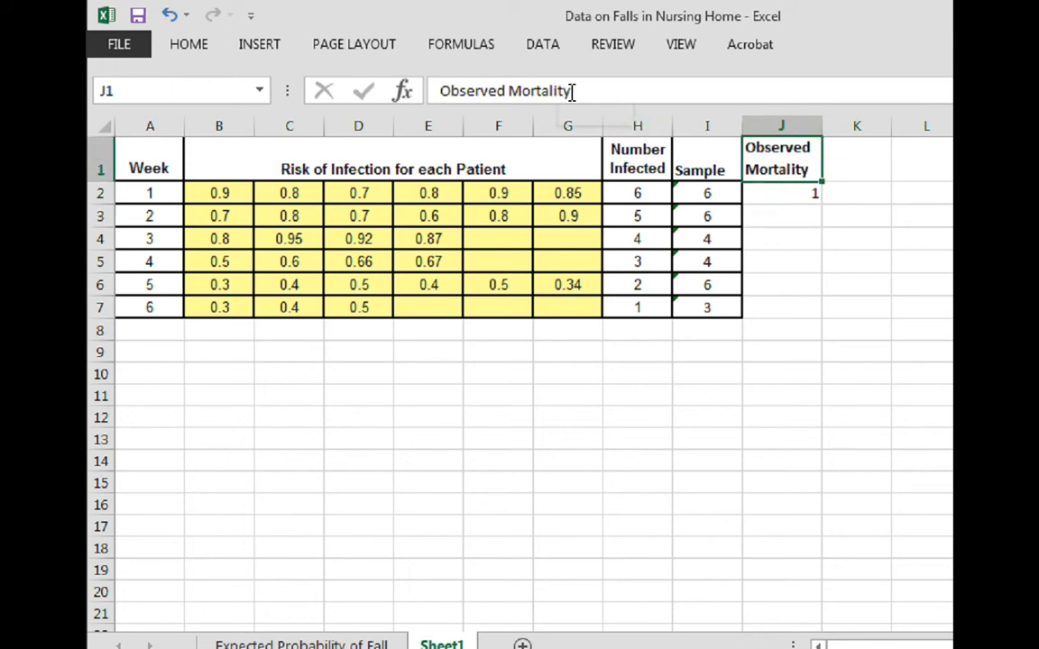
drag(571, 90, 508, 94)
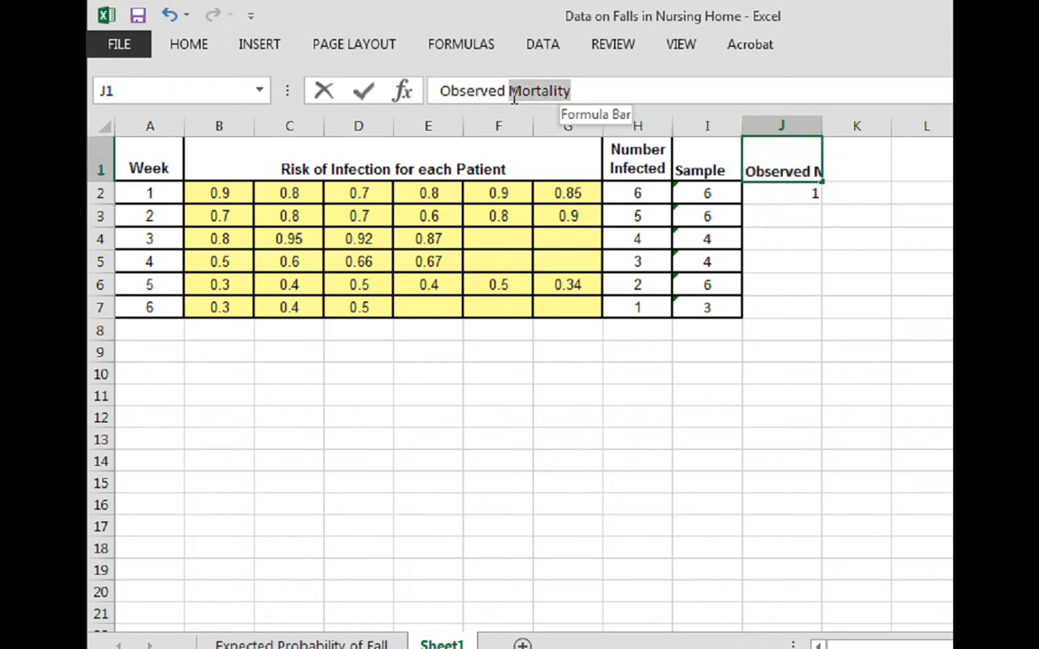
text(Infection)
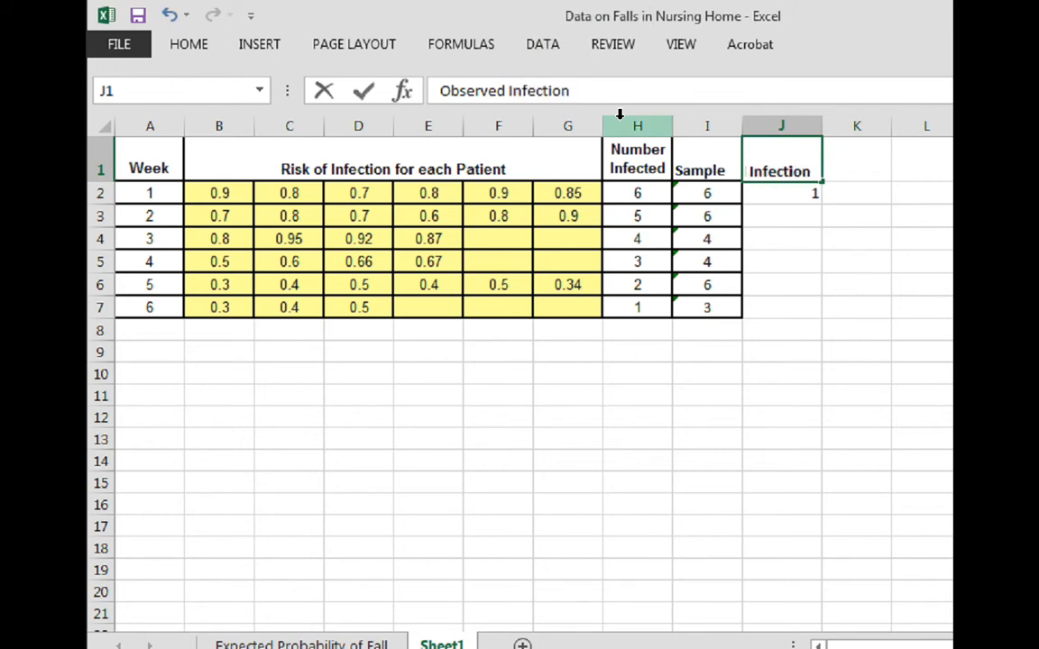
key(Return)
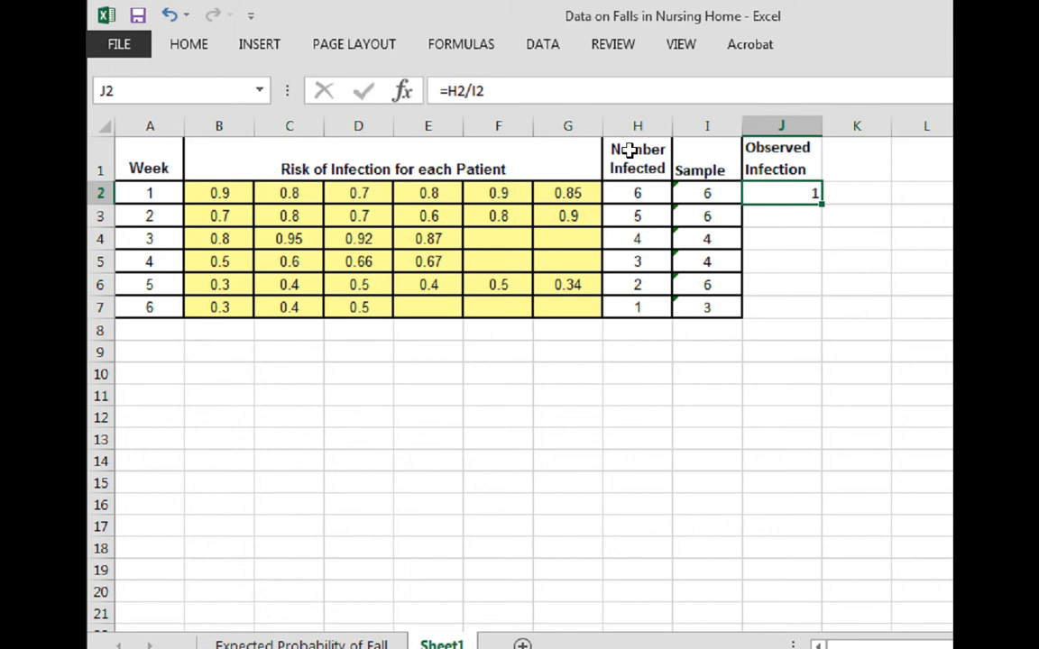
Format J2 with the Number format and copy its formula down through J7
click(189, 44)
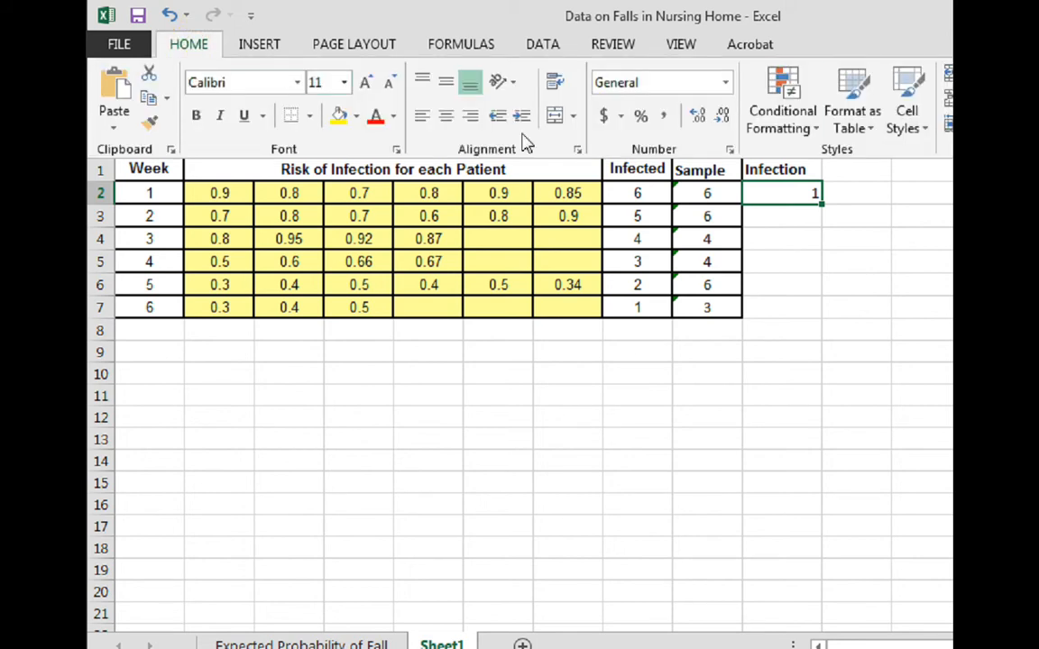
click(725, 82)
click(627, 162)
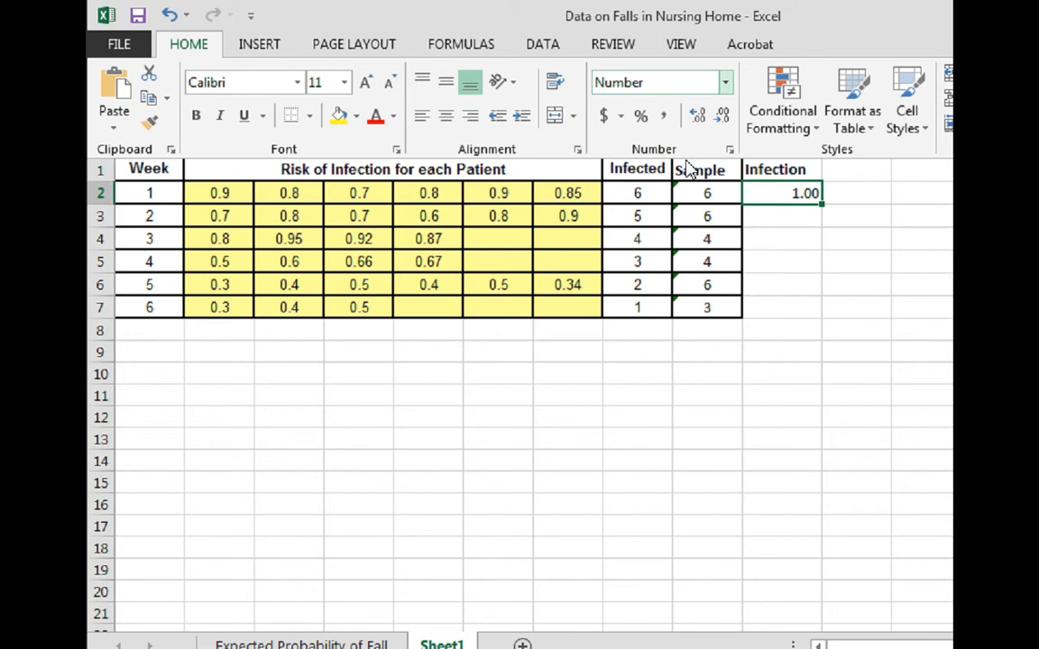
click(896, 239)
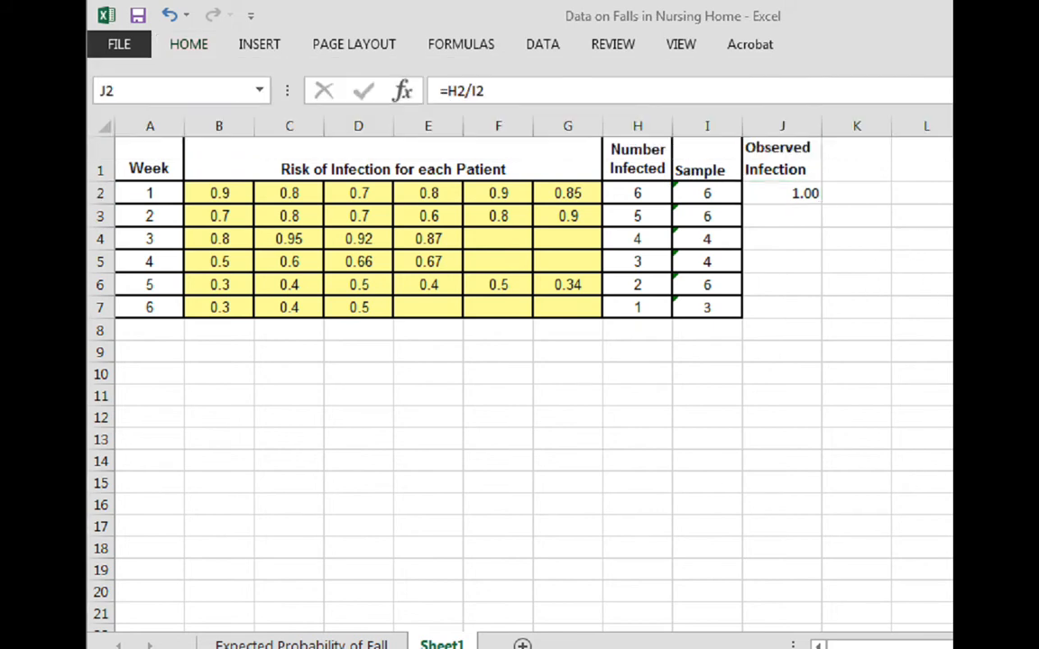
click(800, 196)
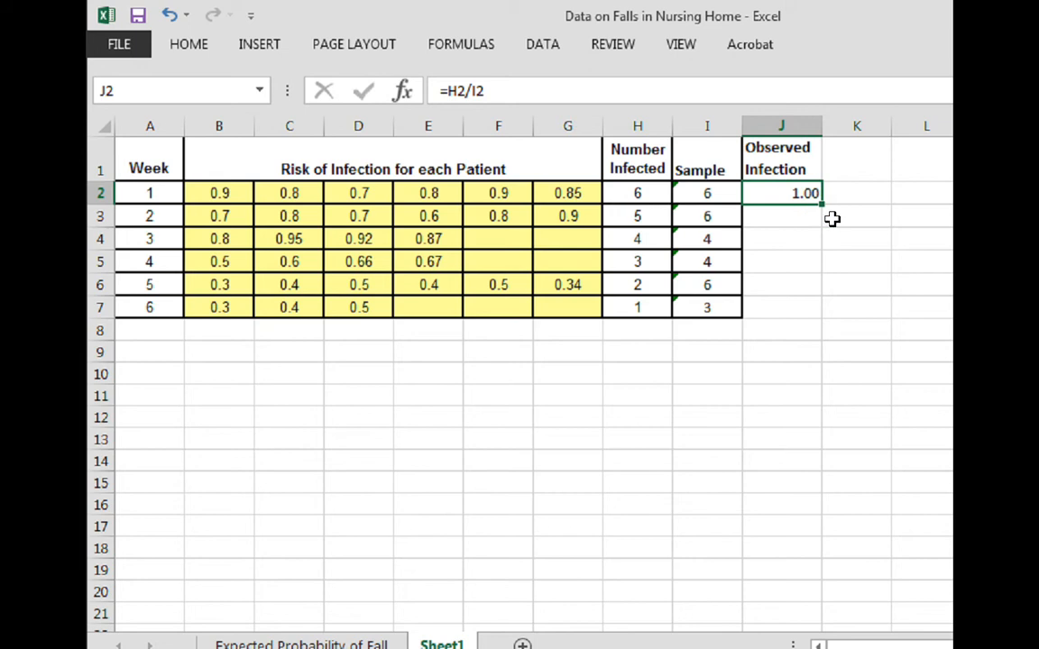
drag(825, 204, 798, 314)
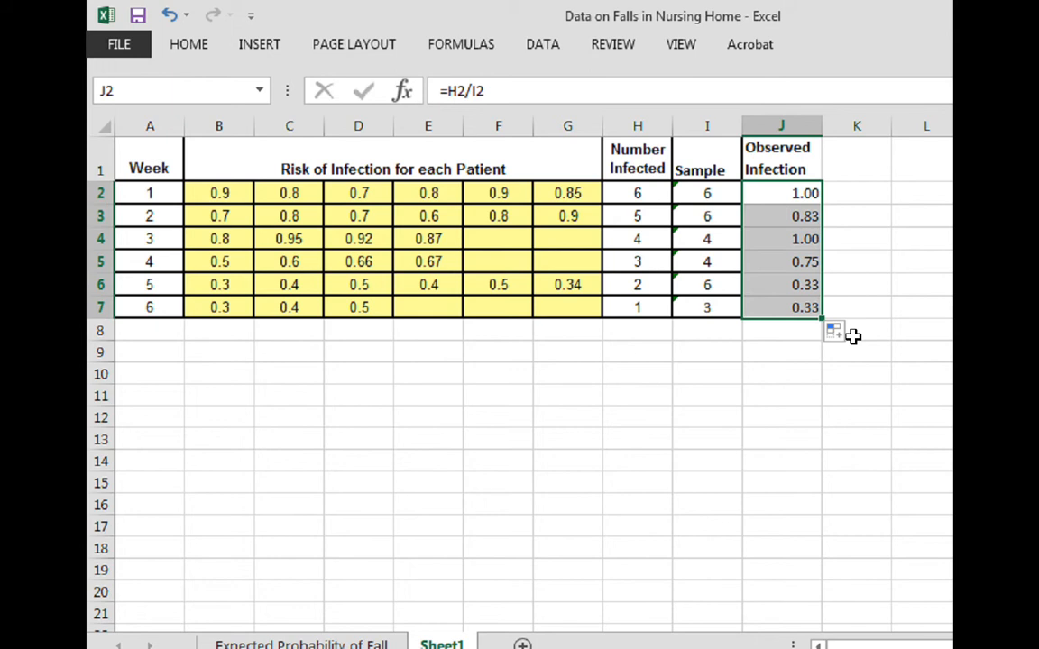
Enter the header "Expected Infection" in cell K1
click(855, 164)
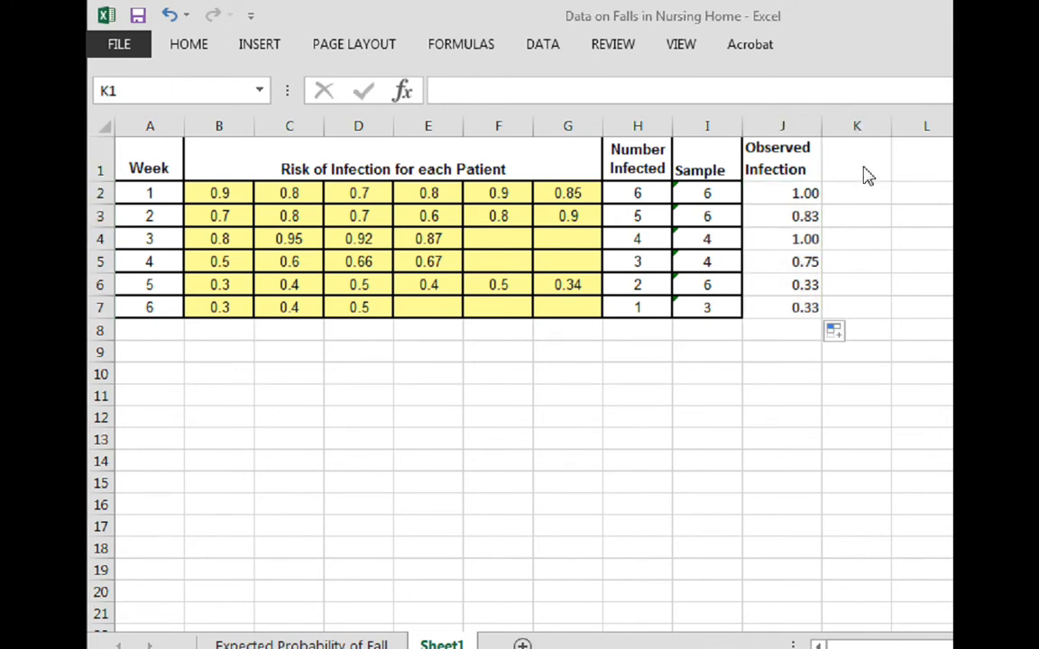
click(862, 167)
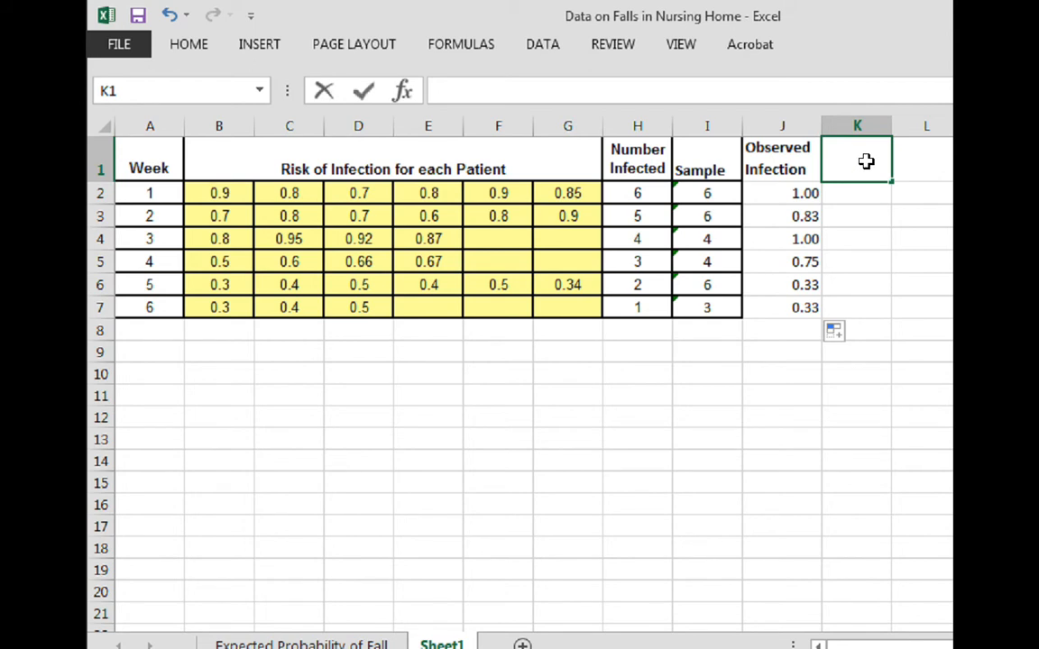
text(Expect)
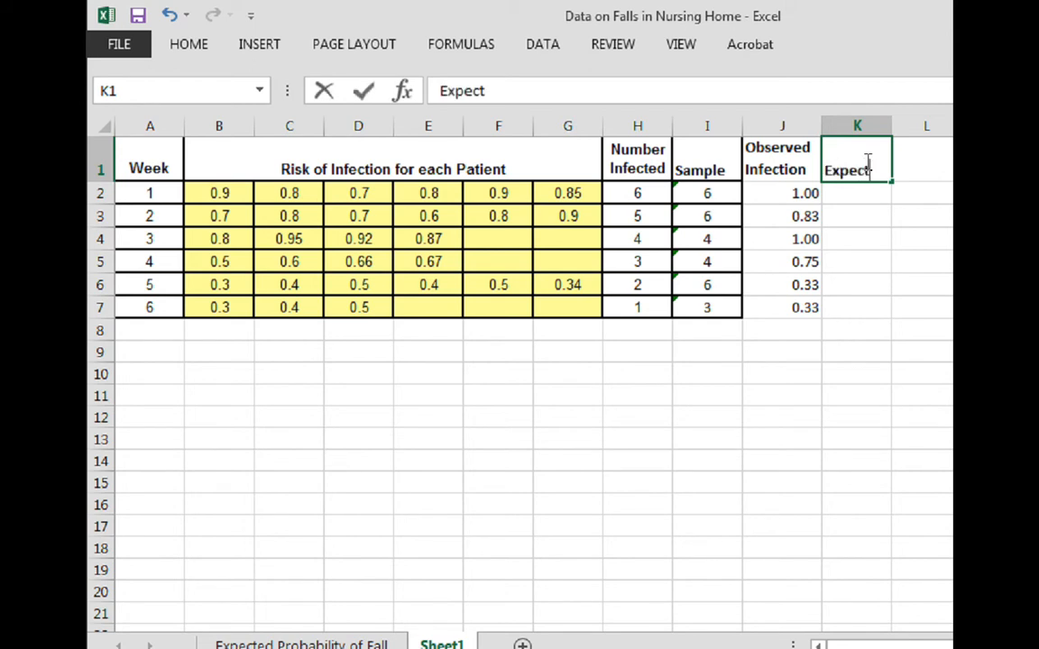
text(ed Infection)
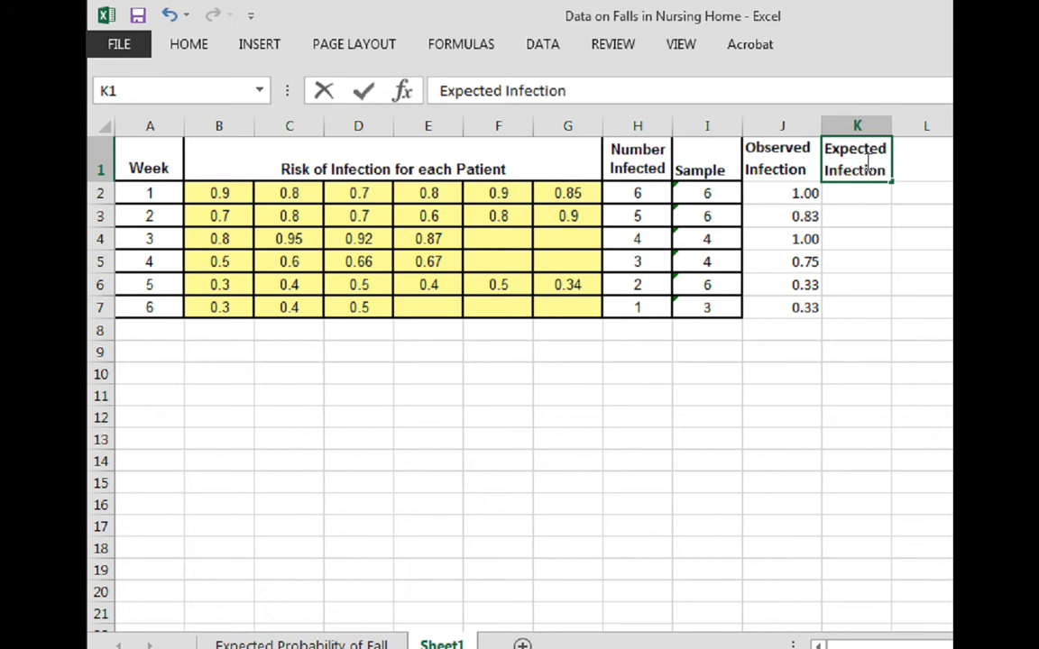
key(Return)
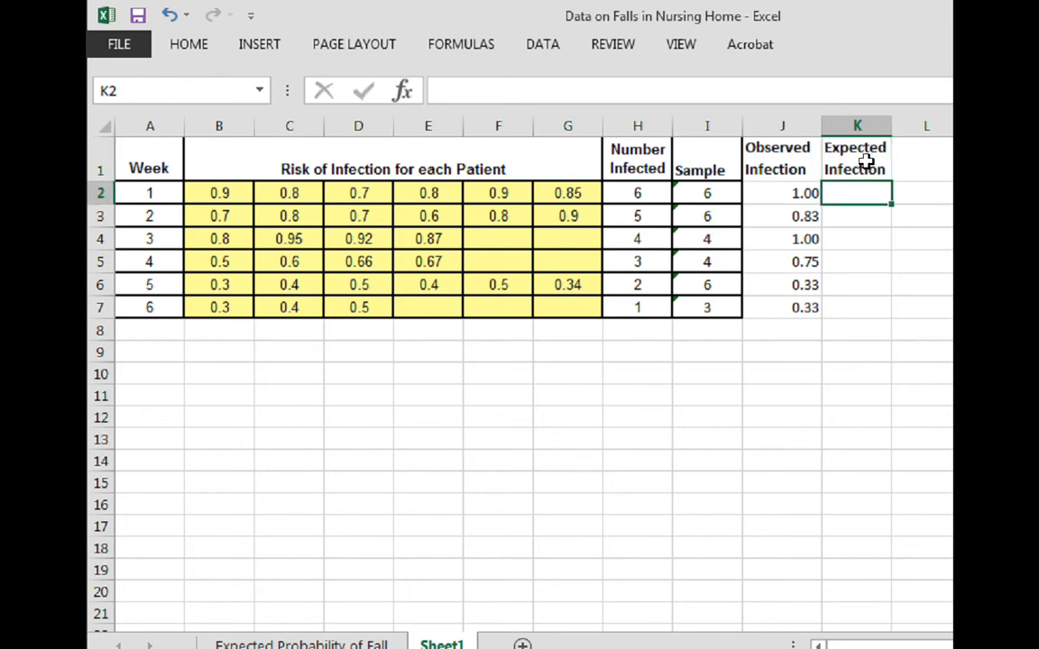
Calculate Week 1's expected infection in K2 with =AVERAGE(B2:G2) and copy the formula down through K7
text(=)
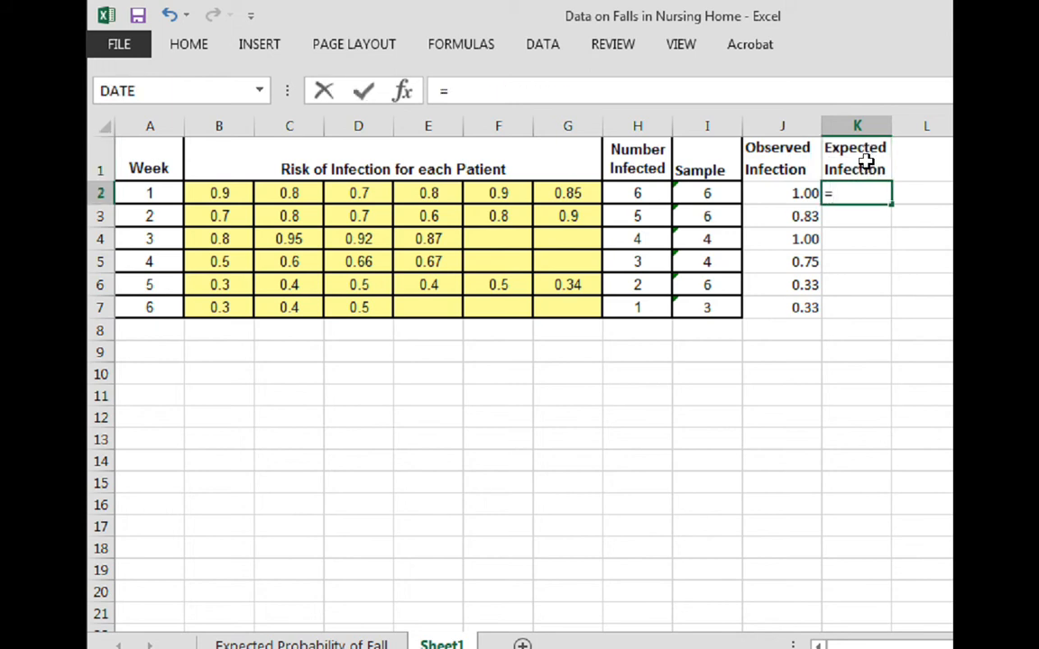
text(average()
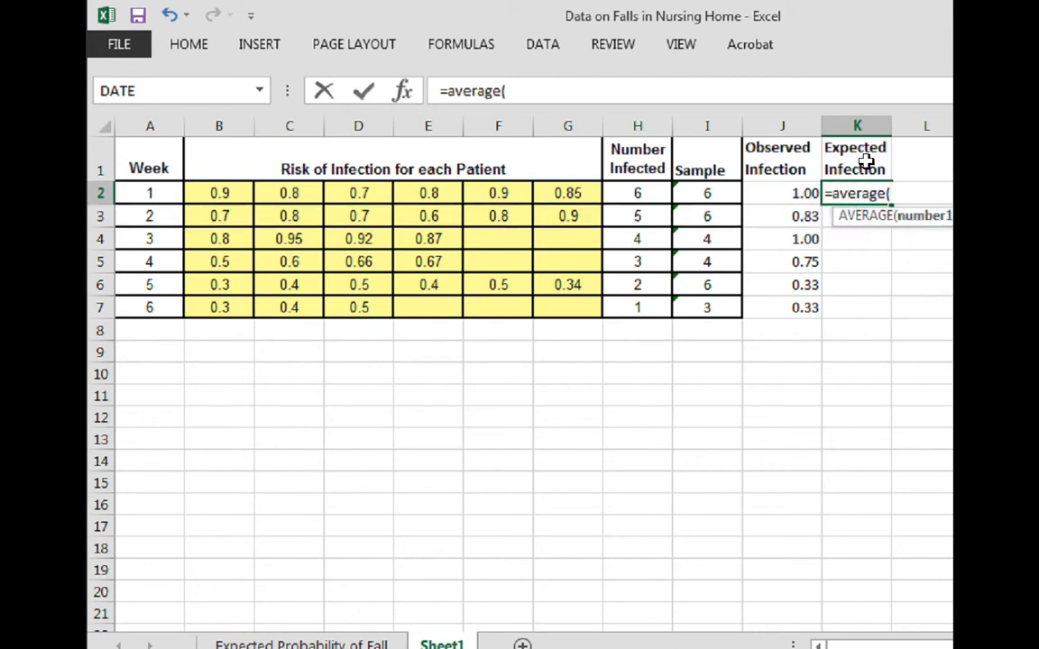
drag(224, 194, 561, 193)
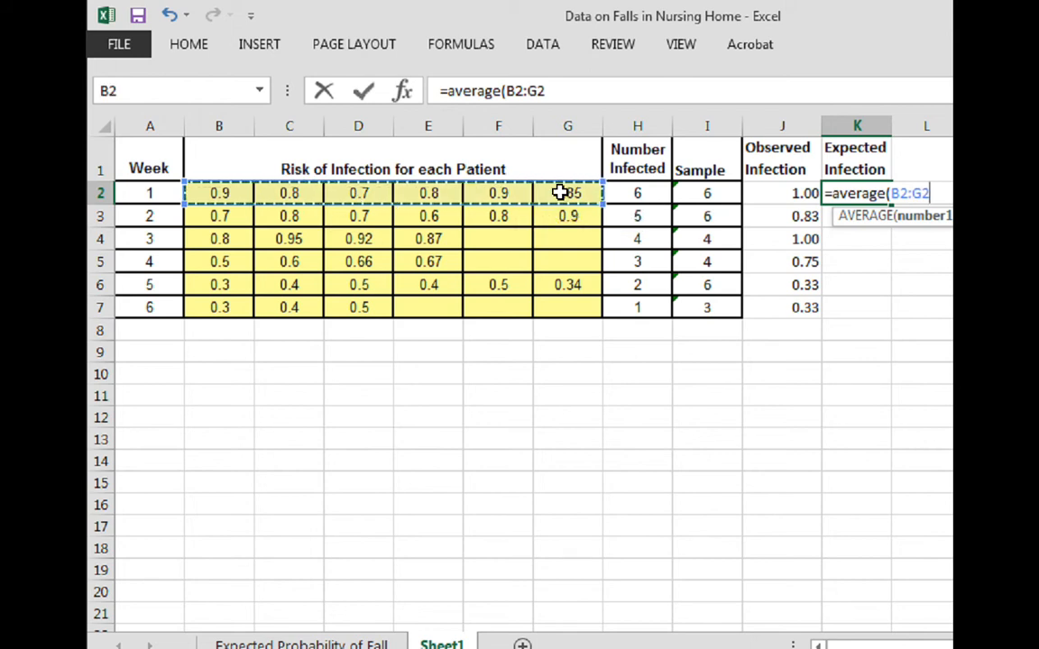
text())
key(Return)
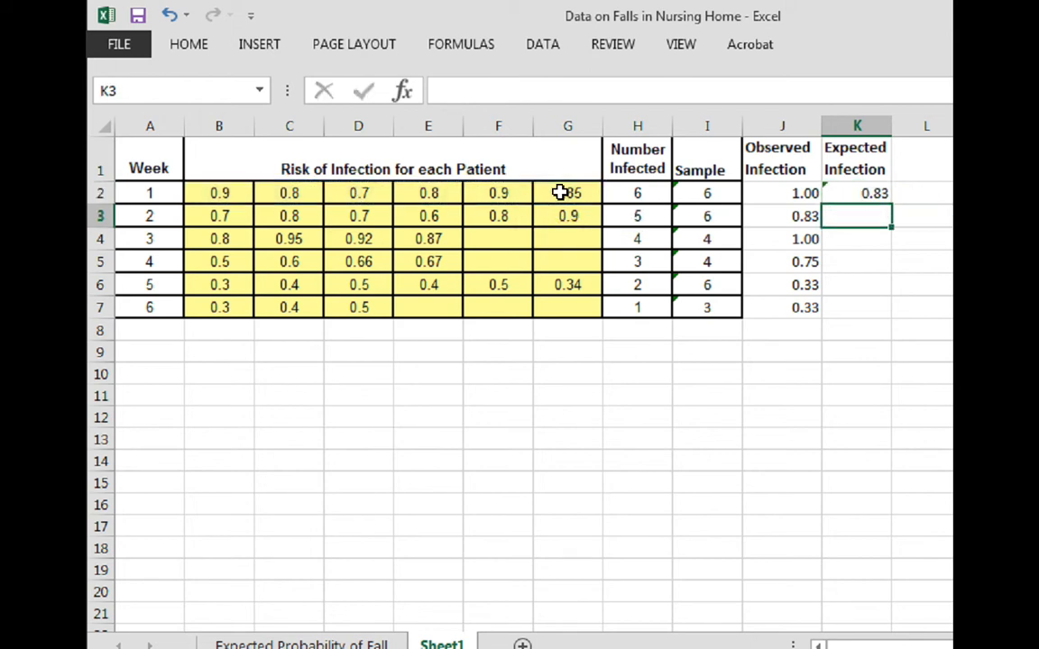
click(857, 192)
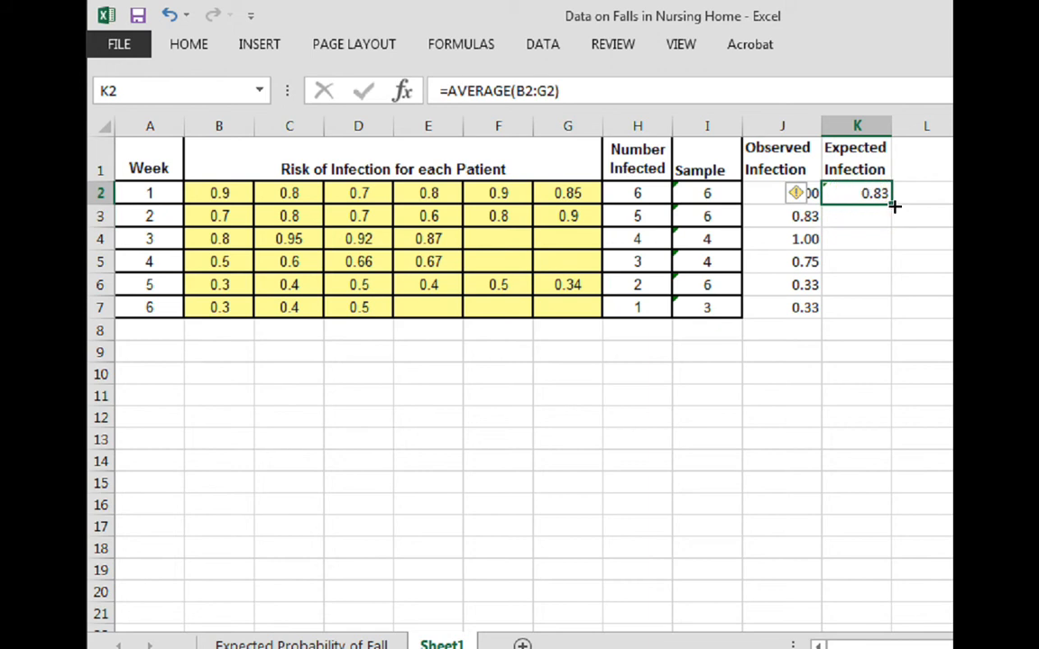
drag(892, 214, 889, 320)
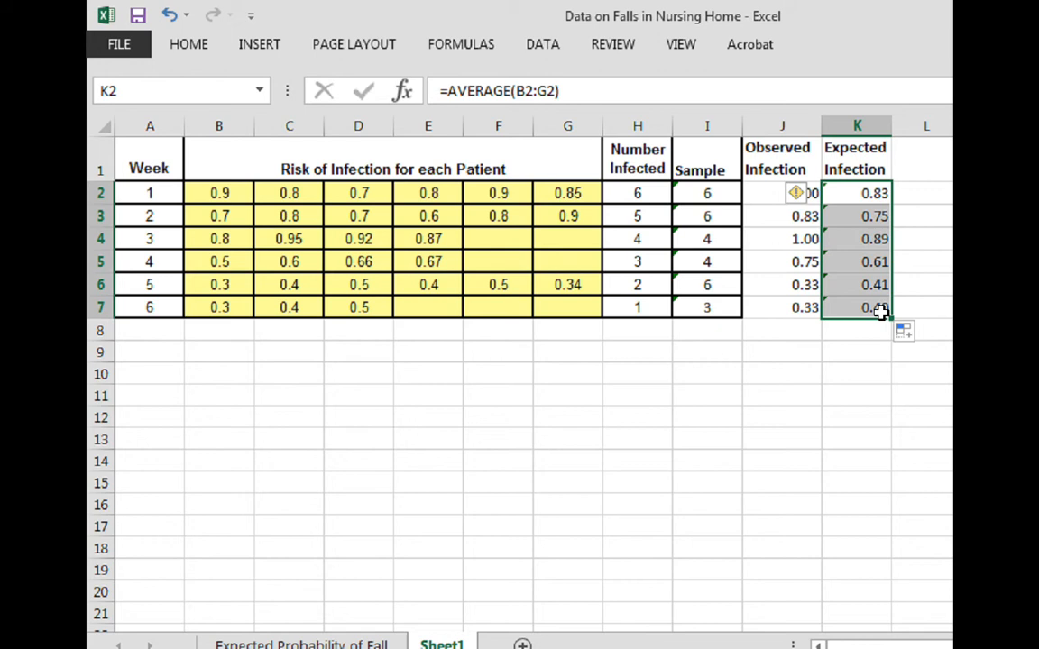
Enter the header "Expected Deviation" in L1 and widen column L so the word "Deviation" fits on one line
click(910, 157)
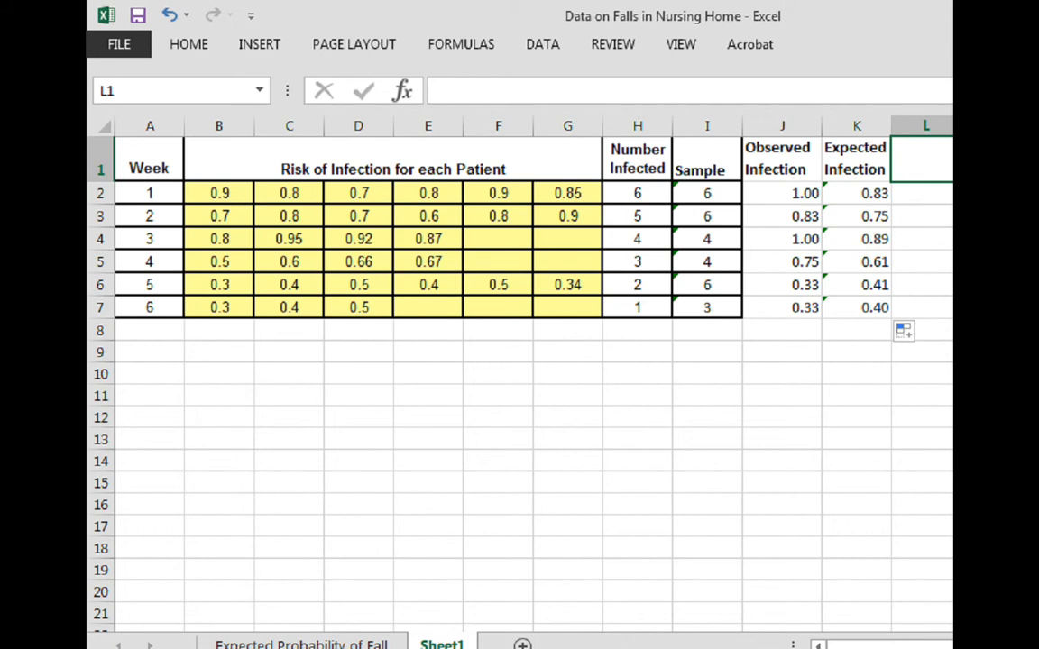
click(1037, 262)
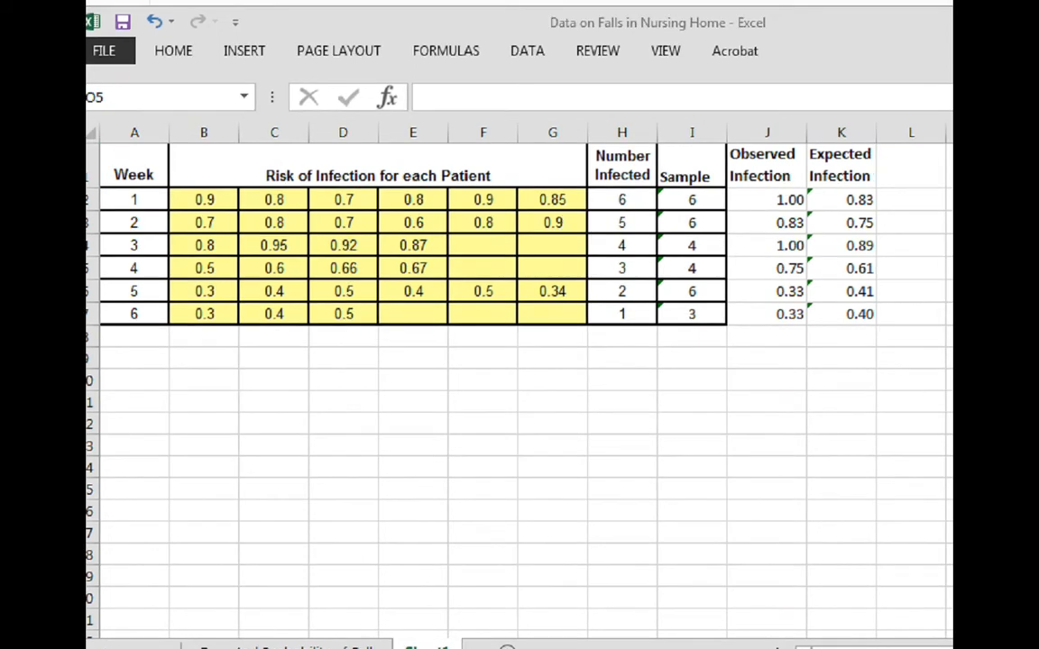
click(909, 167)
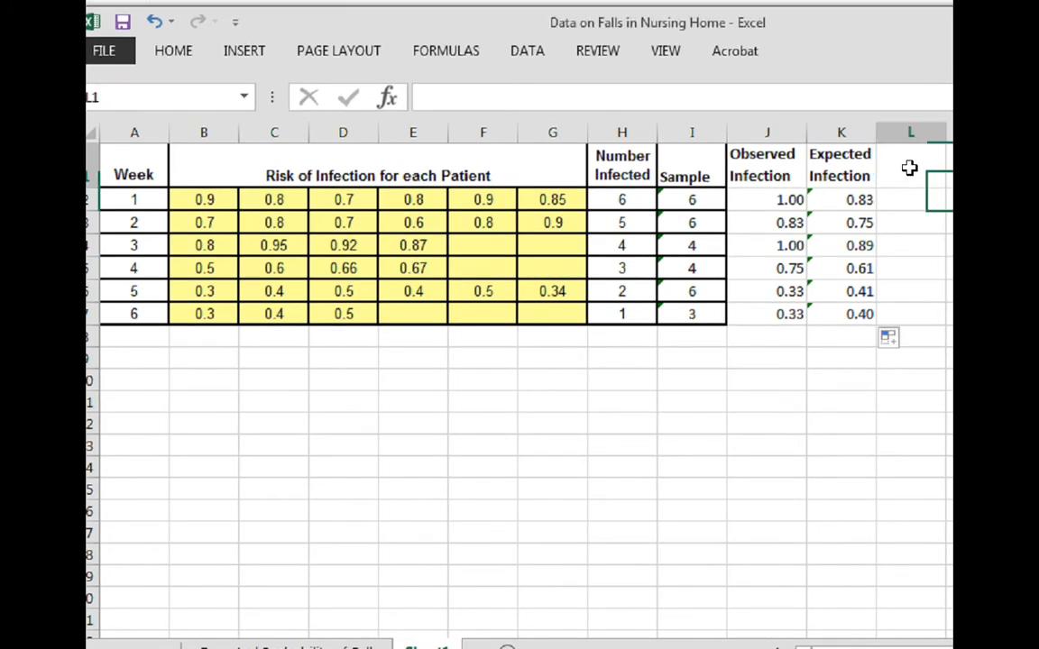
text(Expected)
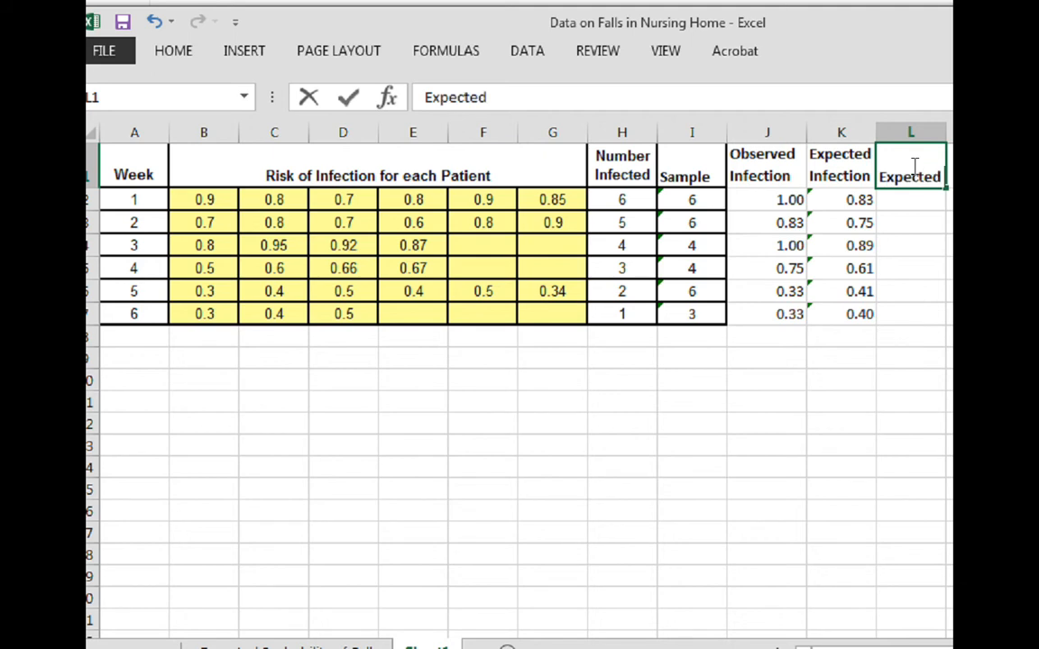
text( Deviation)
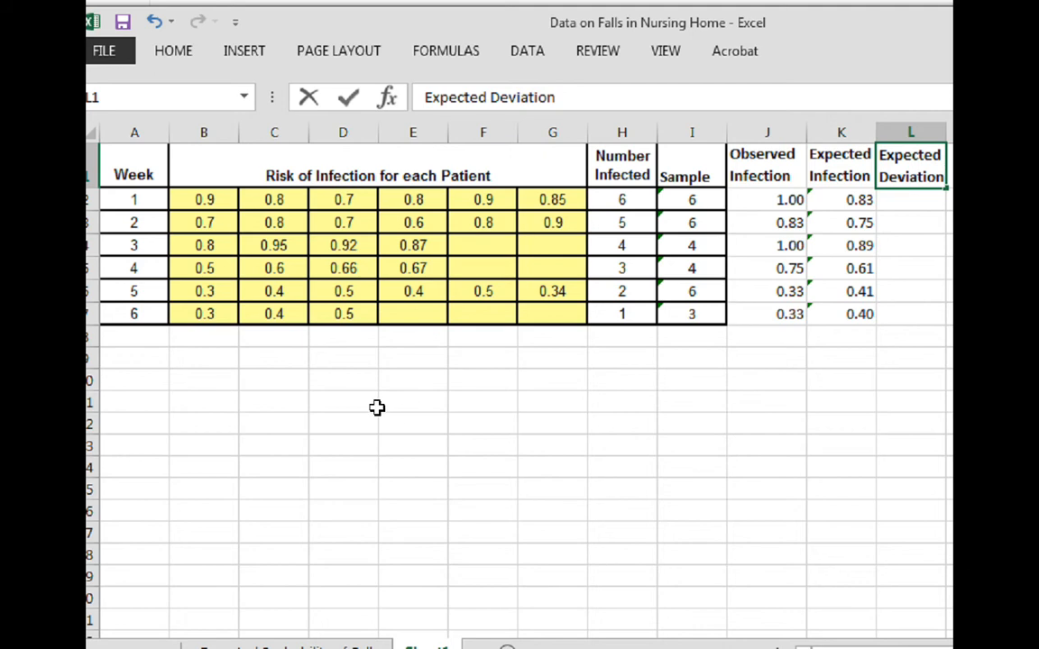
click(327, 398)
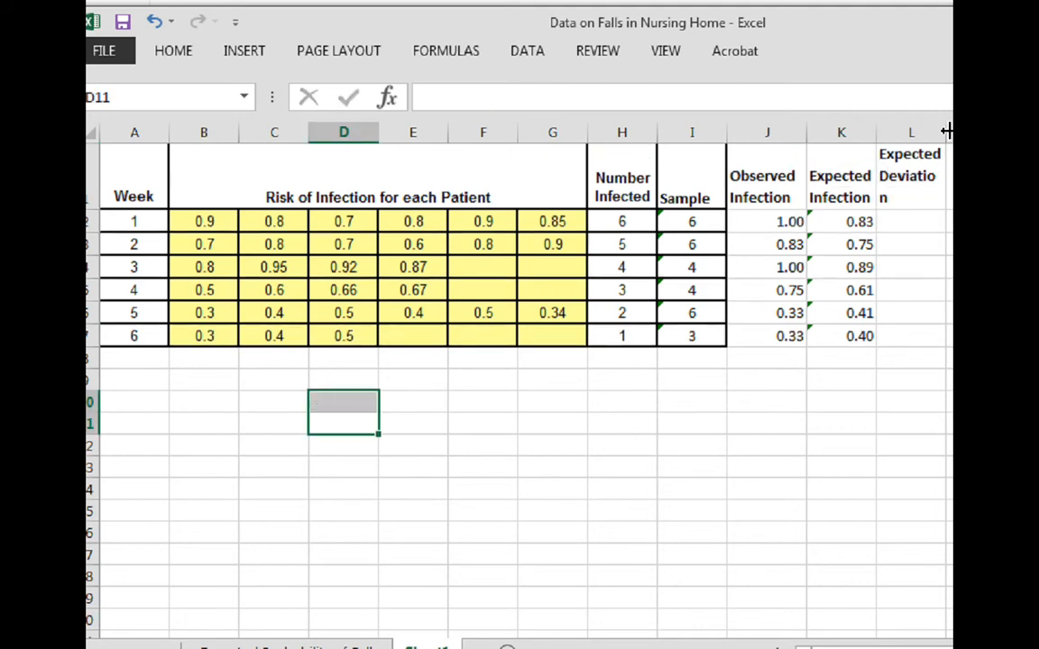
drag(945, 126, 959, 126)
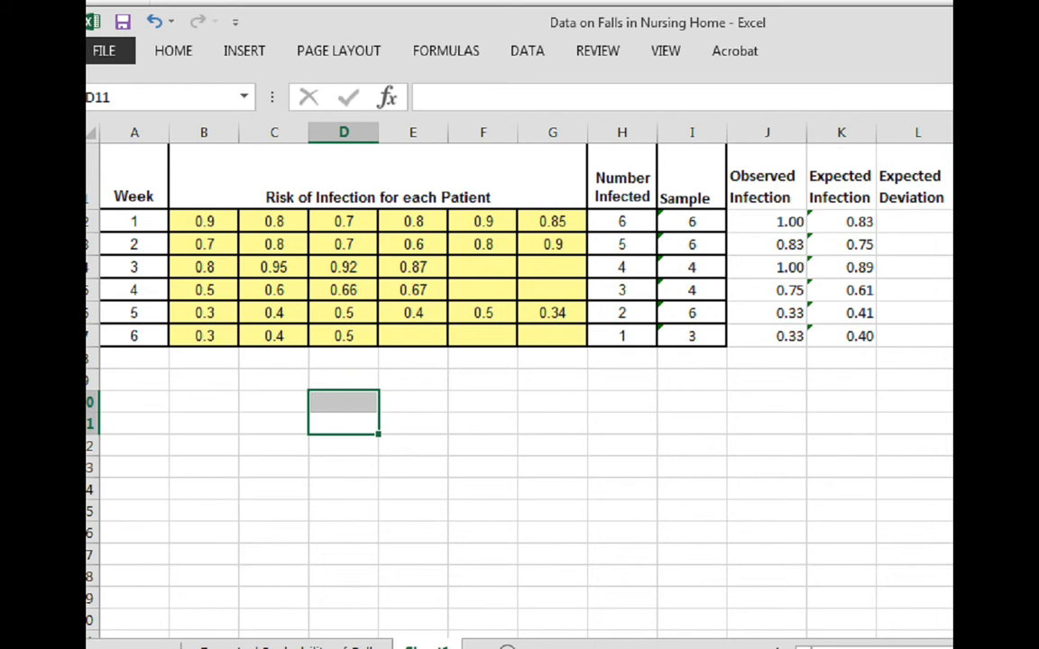
Enter the heading "Expected x (1-Expected)" in cell B10
click(216, 406)
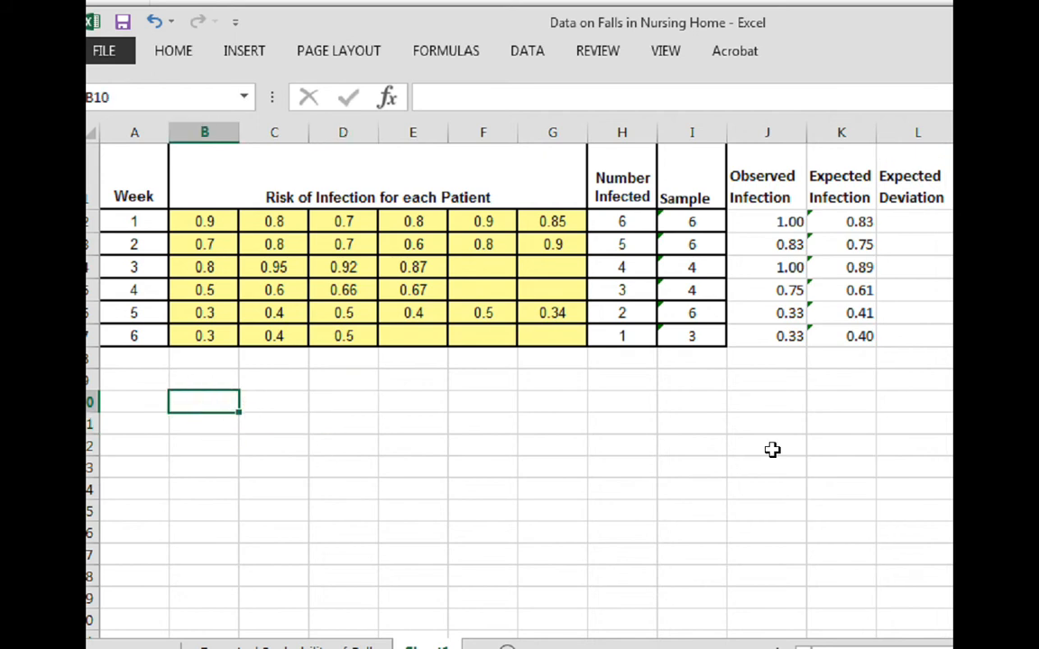
text(Expected x (1-Expe)
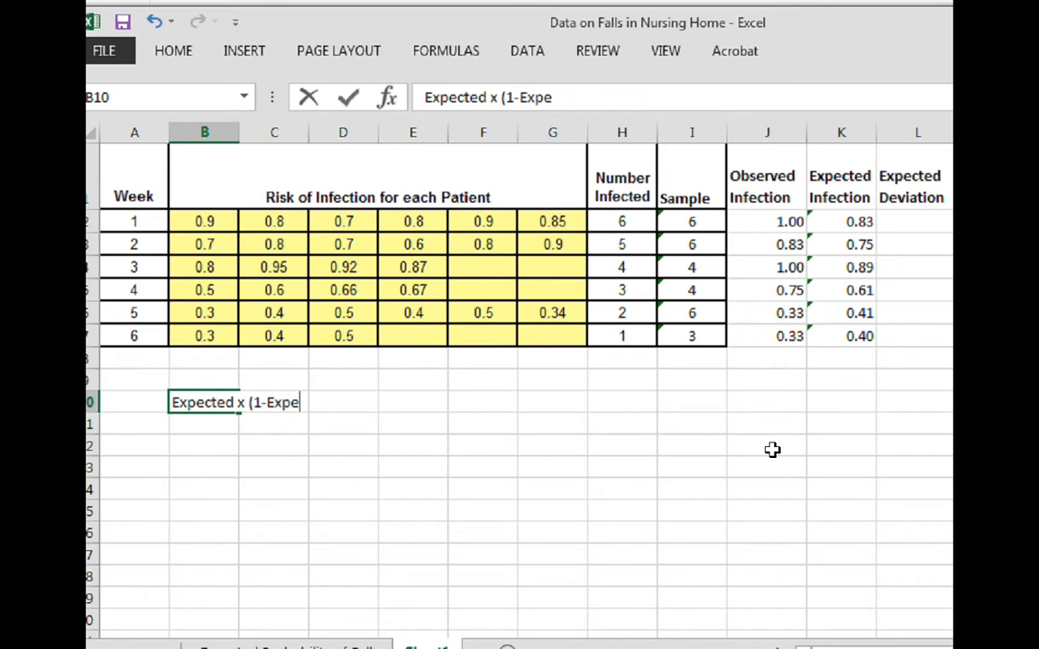
text(cted))
key(Return)
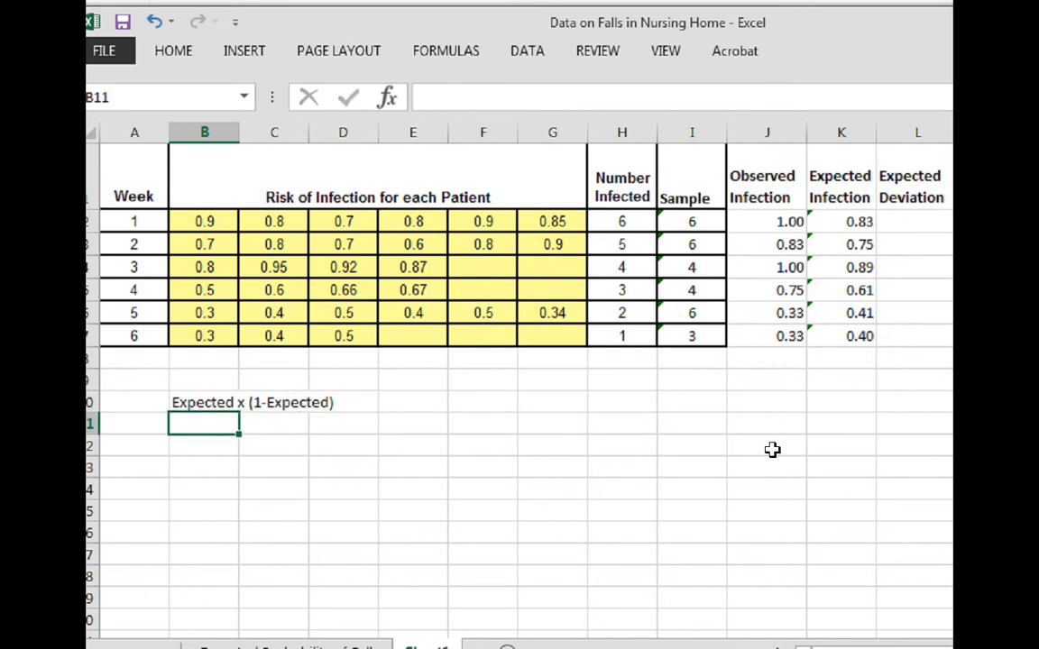
Calculate the first patient's Week 1 product in B11 with the formula =B2*(1-B2)
text(=)
click(207, 223)
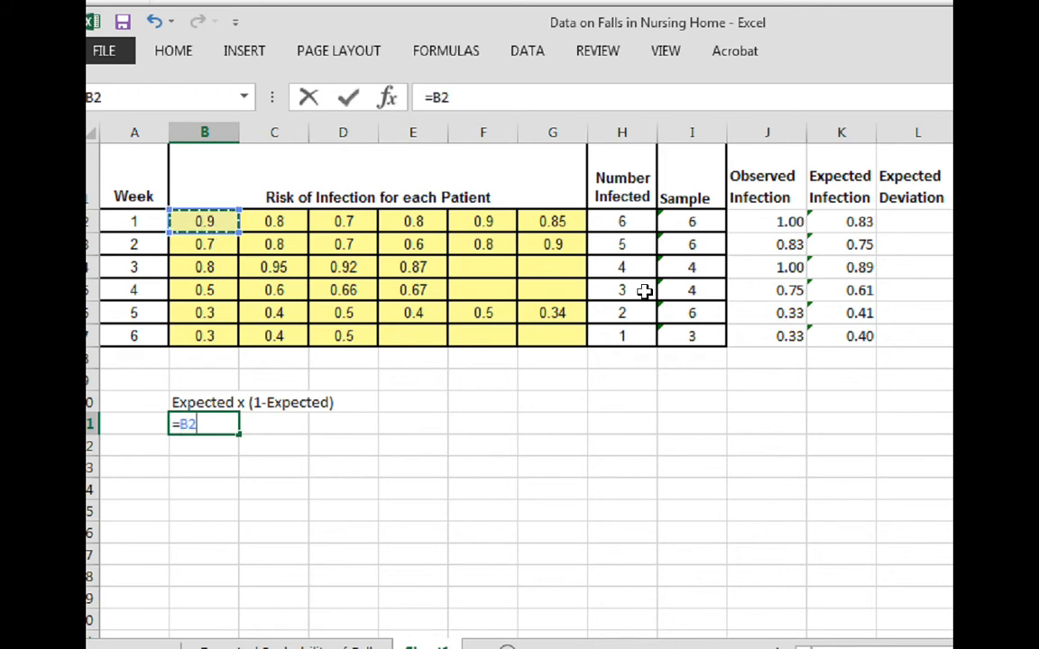
text(*(1-)
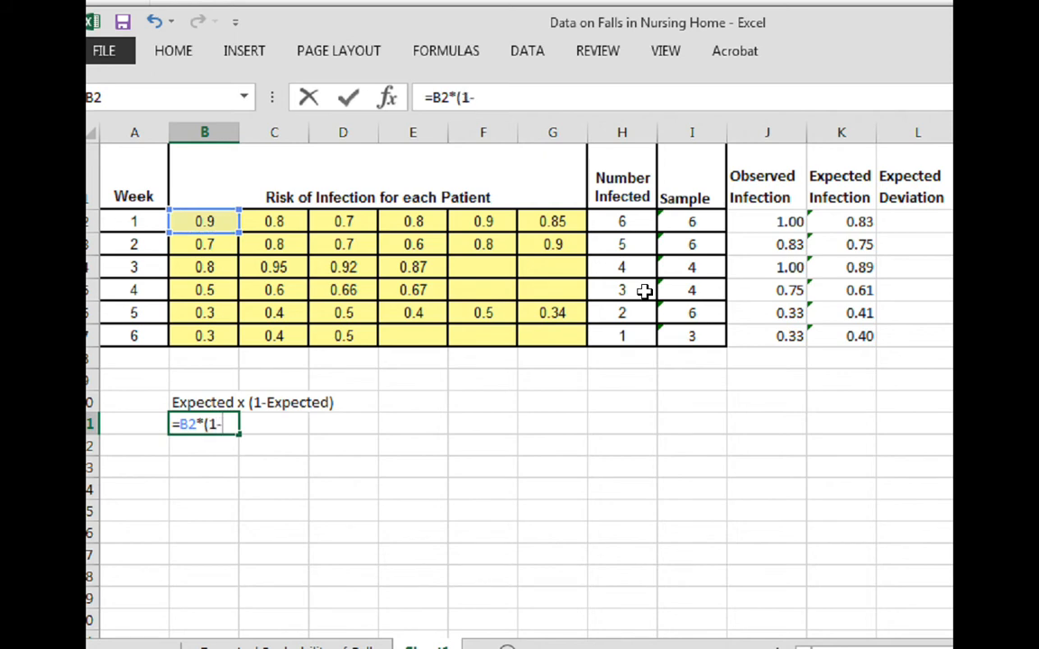
click(217, 220)
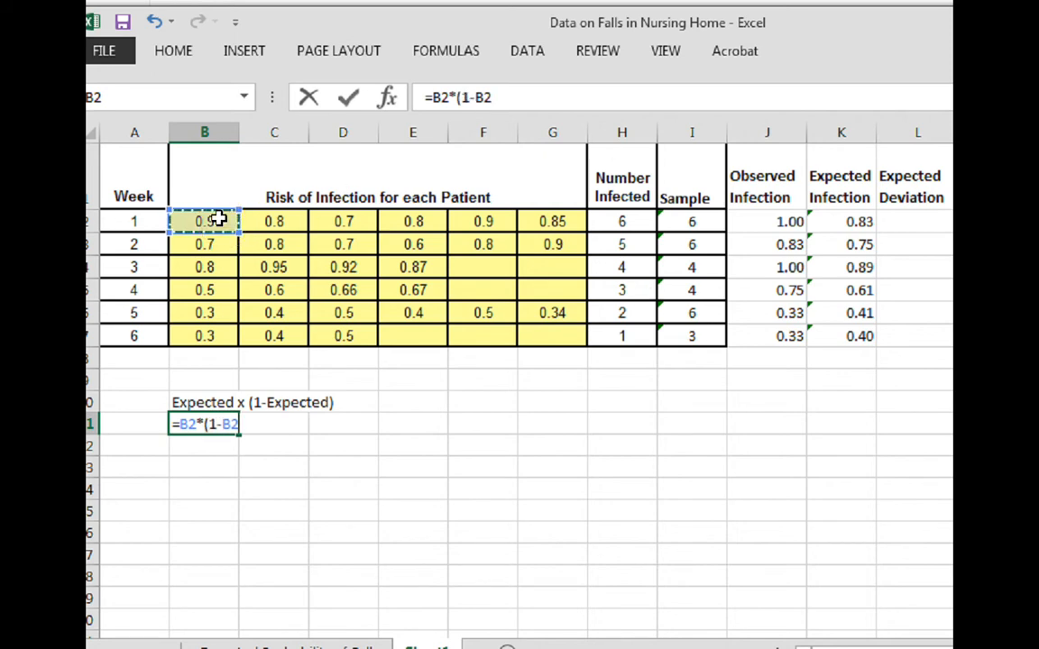
text())
key(Return)
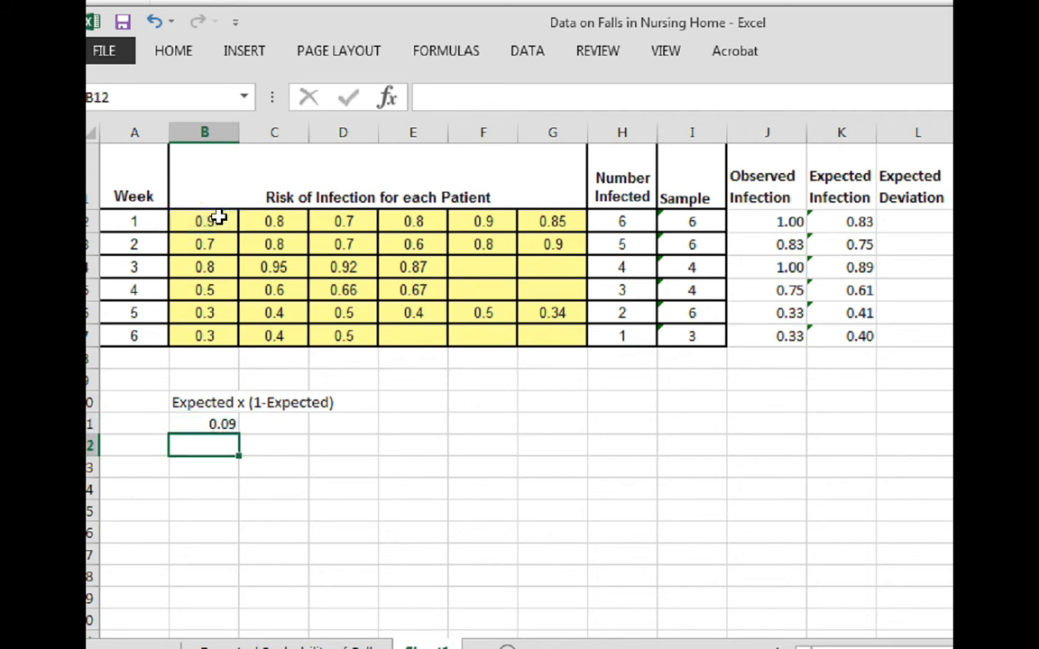
Copy the B11 formula down through B16 and check the copied formula in B16
click(217, 423)
drag(240, 432, 228, 499)
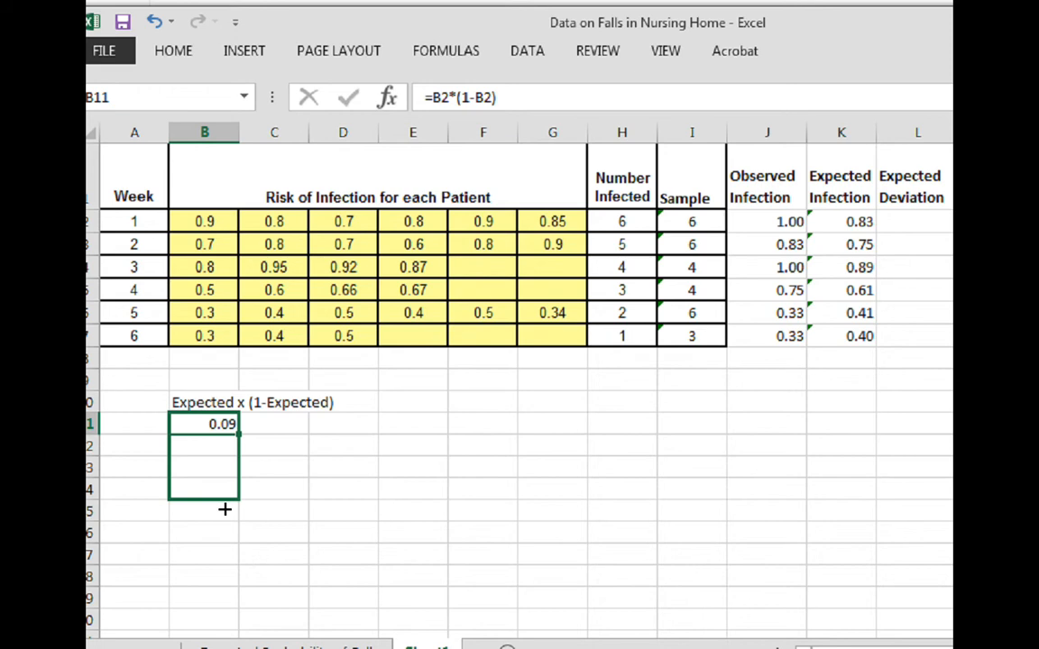
drag(224, 509, 212, 552)
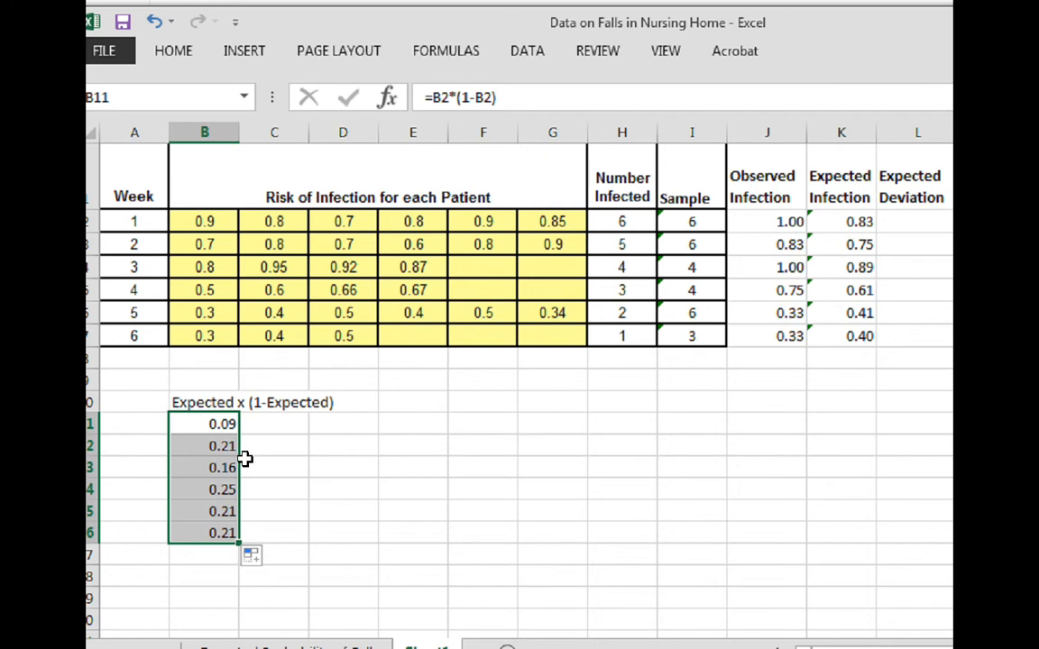
click(209, 532)
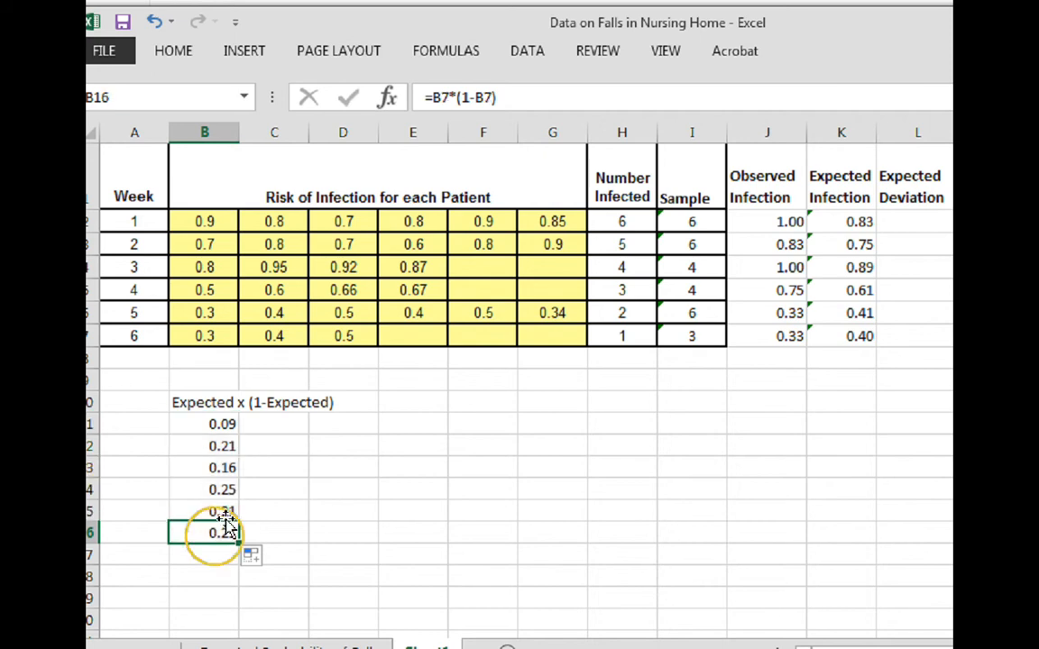
click(516, 97)
text())
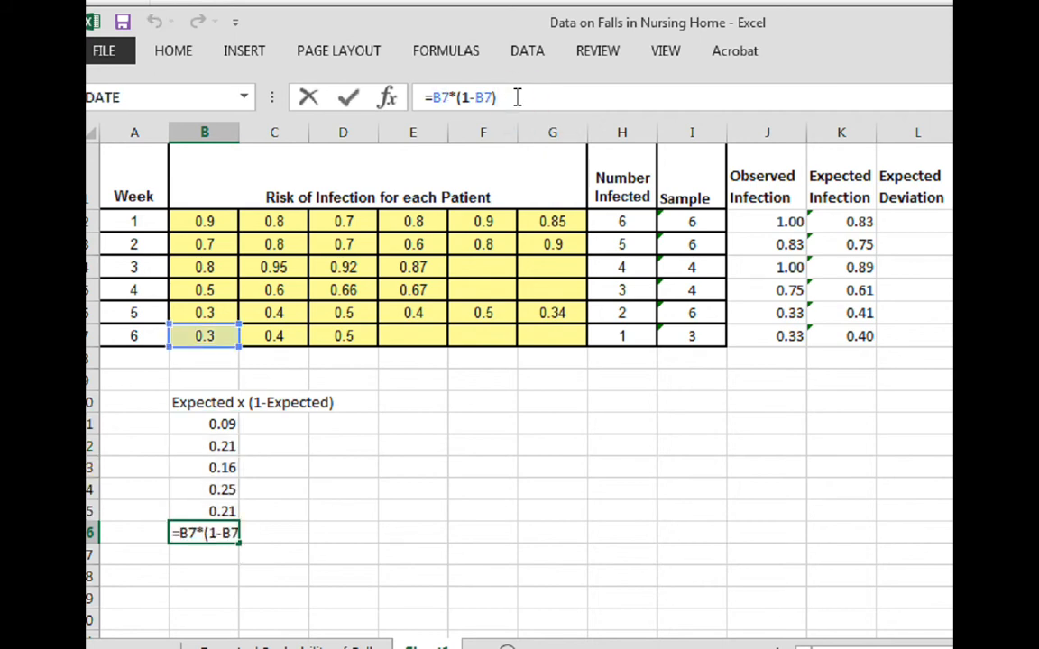
key(ctrl+Return)
click(458, 437)
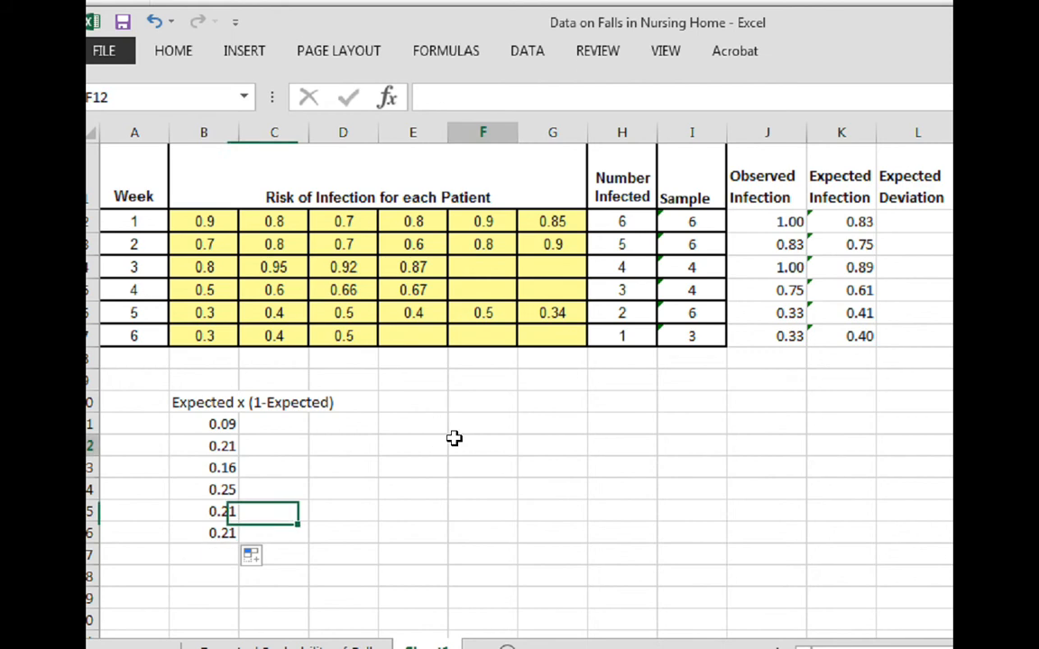
Copy the product formulas in B11:B16 across through column G to cover all six patients
click(233, 425)
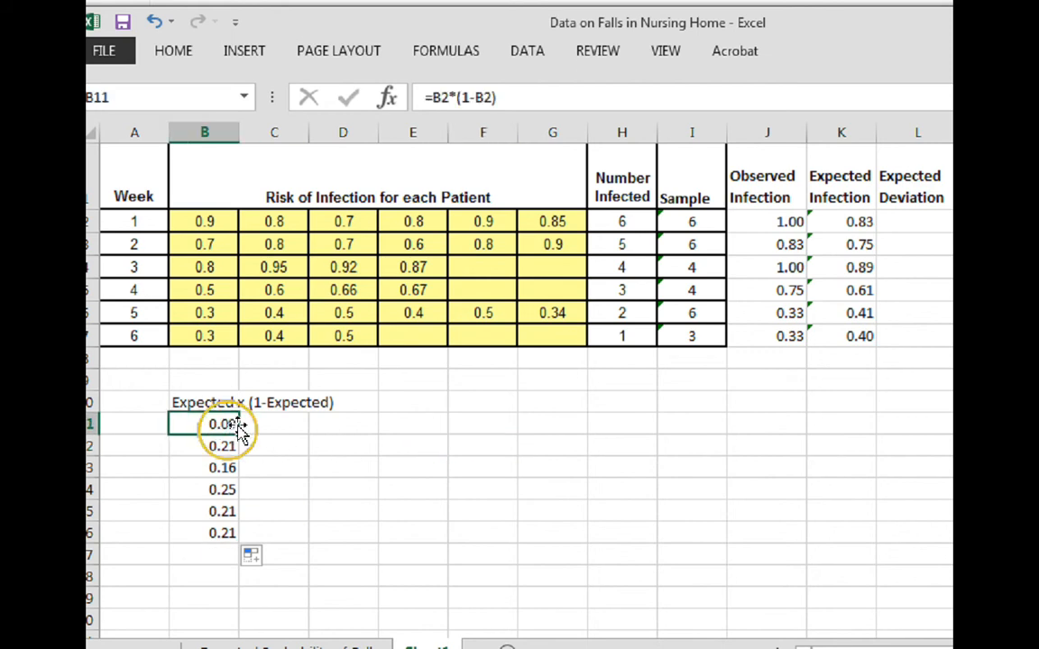
drag(243, 432, 561, 417)
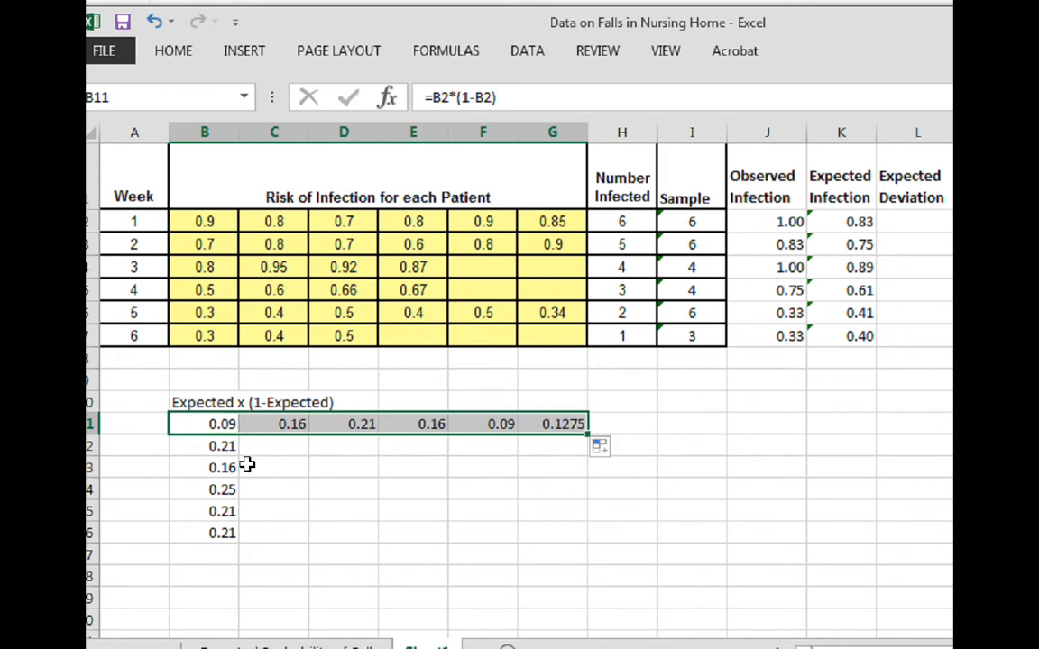
click(304, 487)
click(224, 453)
drag(224, 453, 570, 521)
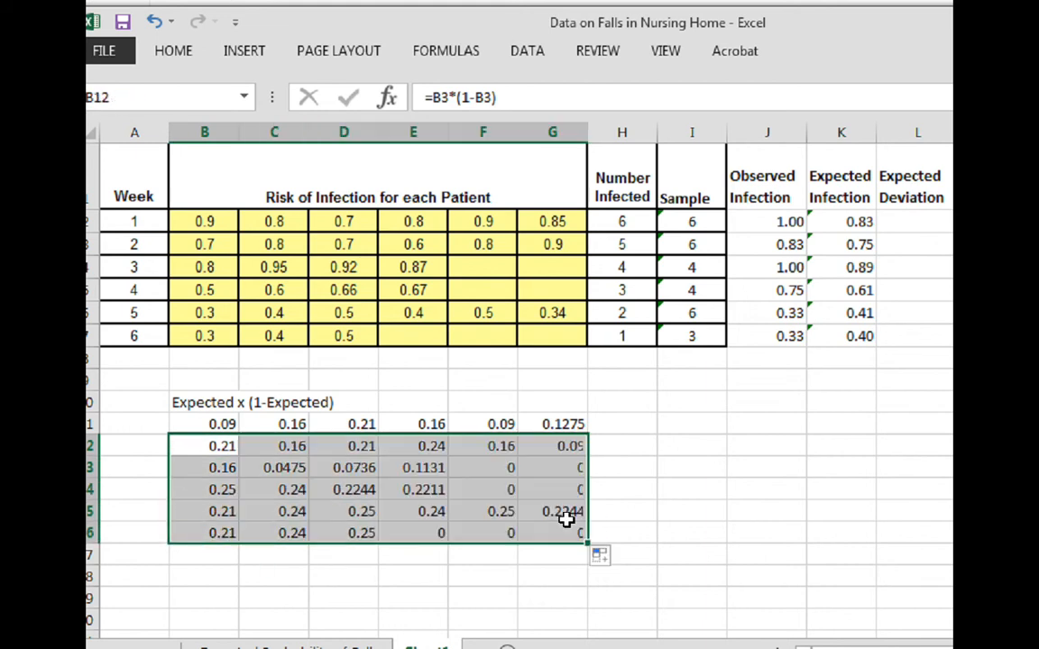
Clear the zero results for missing patients in F13:G14 and E16:G16
click(507, 475)
drag(507, 476, 550, 491)
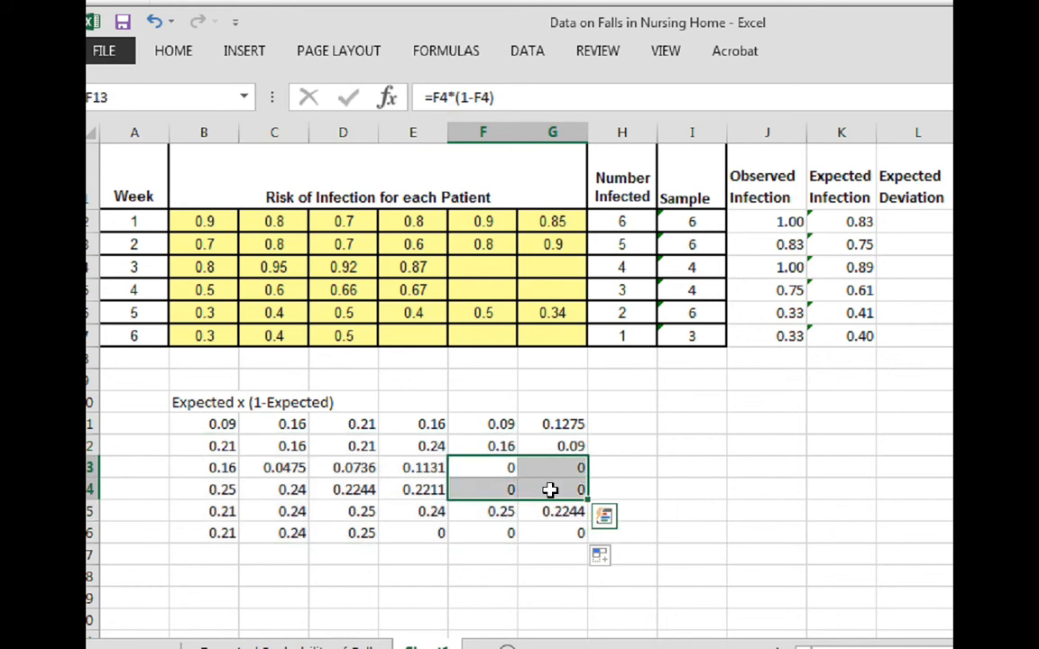
key(Delete)
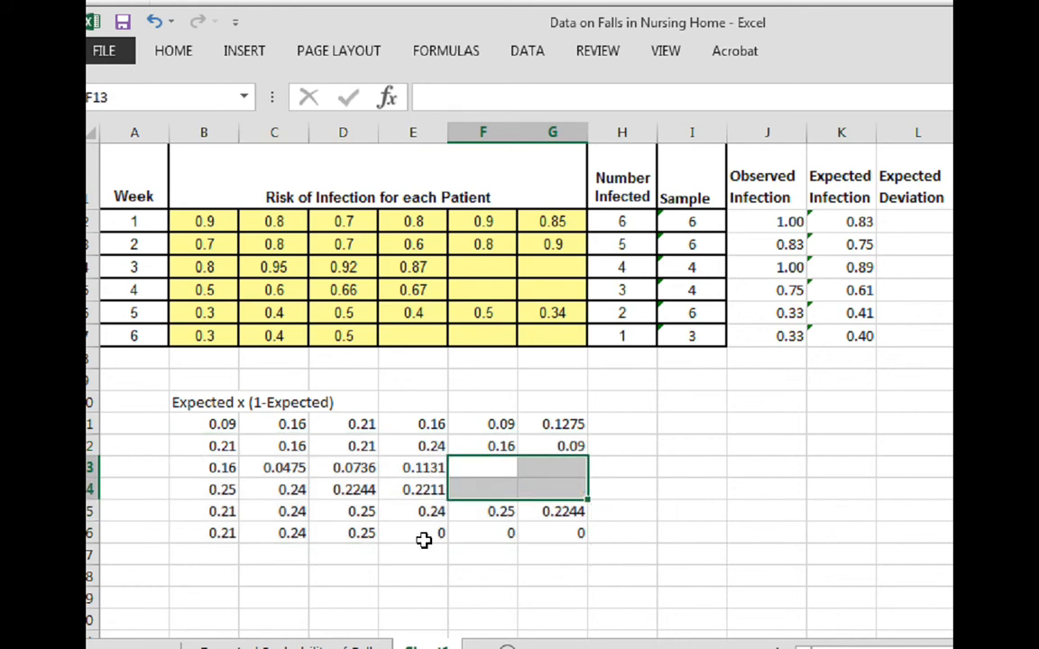
drag(424, 534, 540, 533)
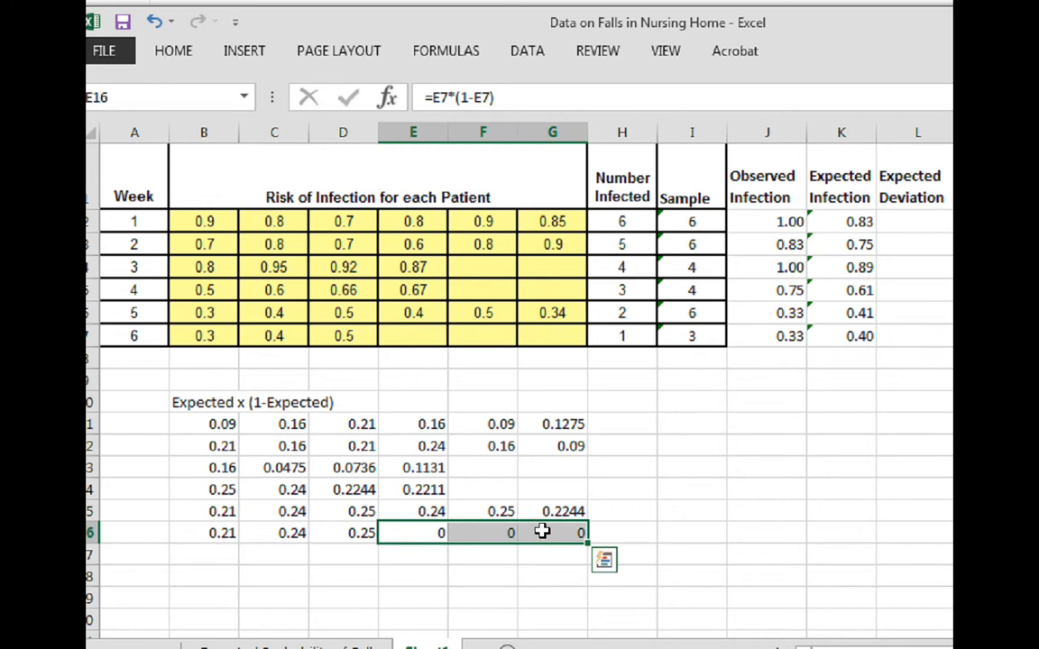
key(Delete)
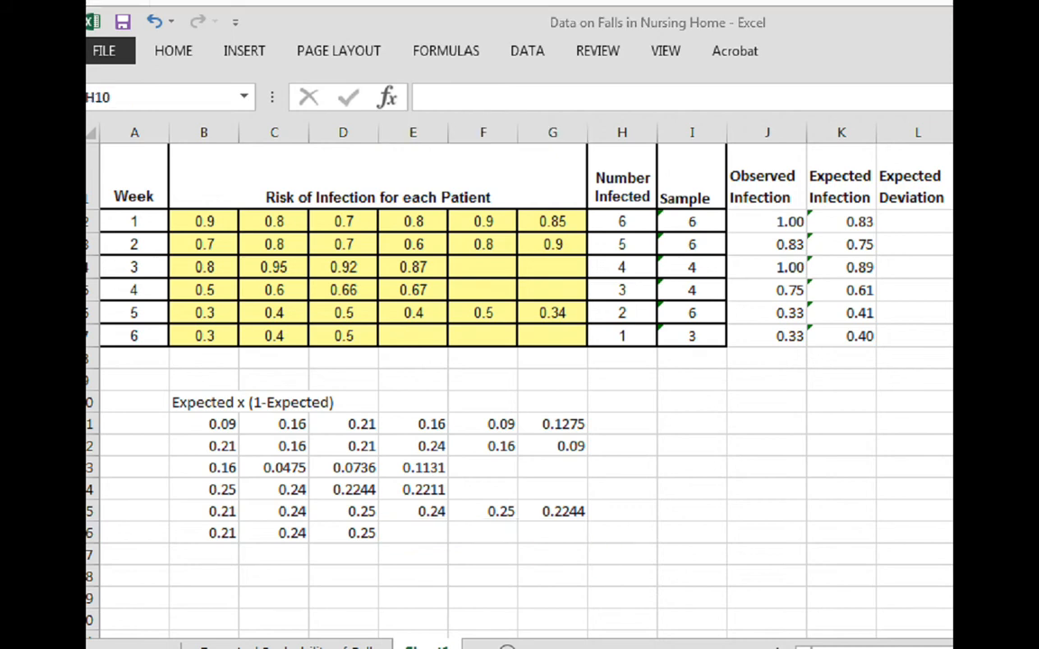
Enter the header "Sum" in cell H10
click(622, 401)
text(Sum)
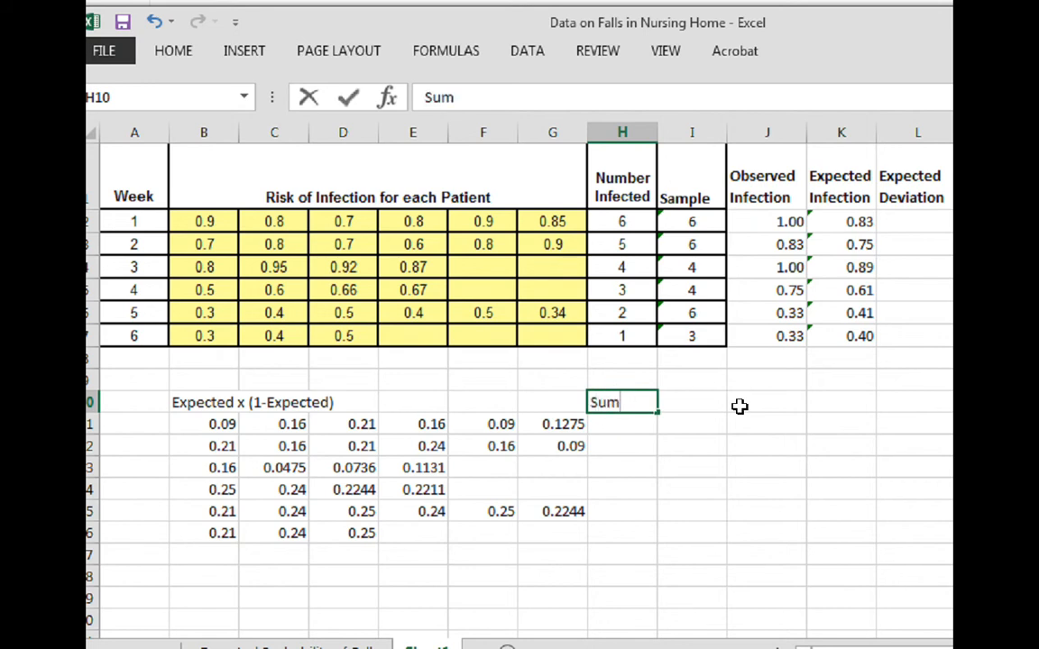
text(Ex1-E)
key(BackSpace)
key(BackSpace)
key(BackSpace)
key(BackSpace)
key(BackSpace)
key(ctrl+Return)
key(Return)
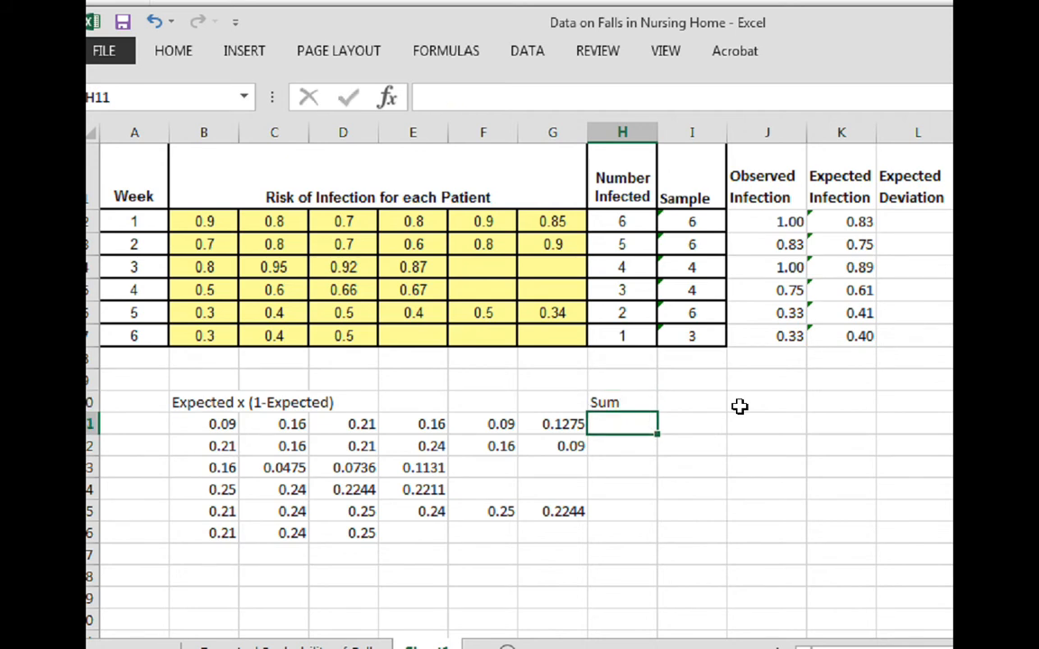
Total Week 1's products in H11 with =SUM(B11:G11)
text(=sum()
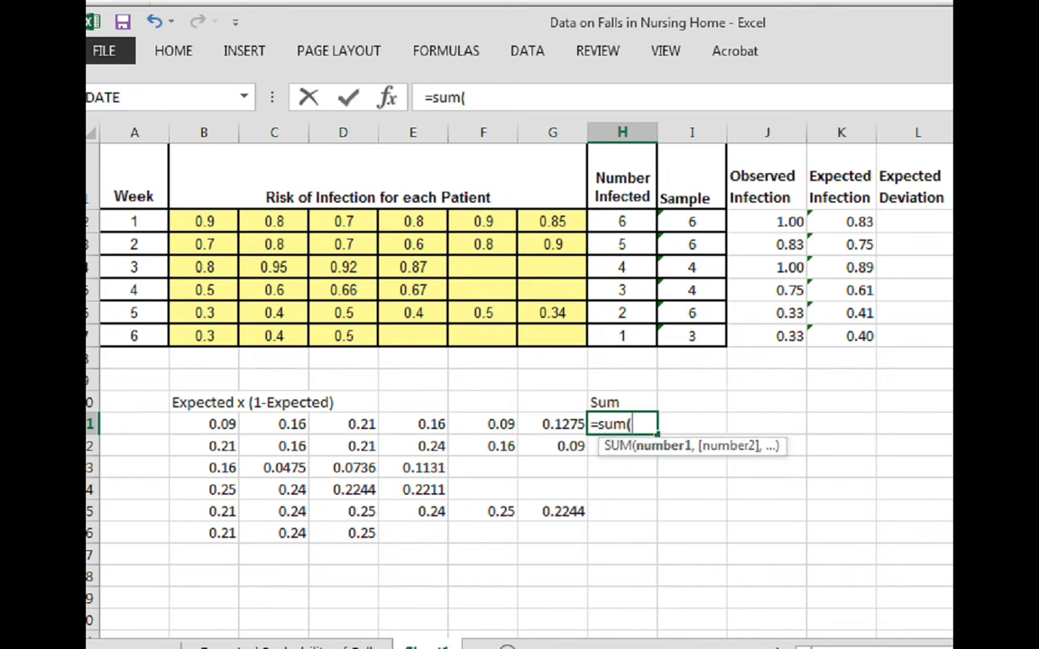
click(222, 424)
drag(222, 424, 573, 424)
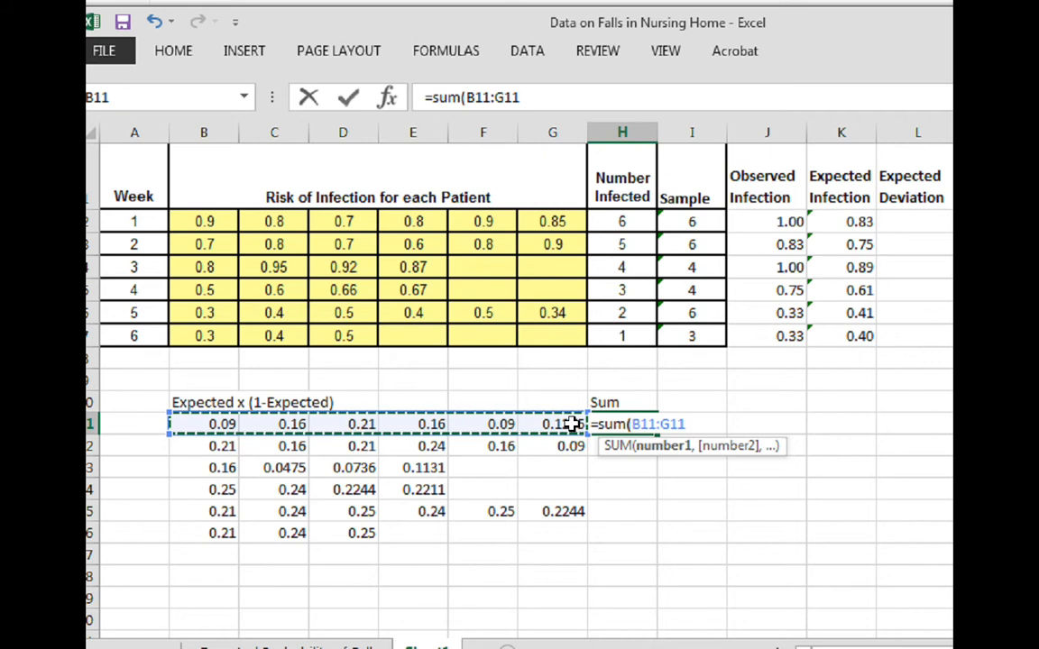
text())
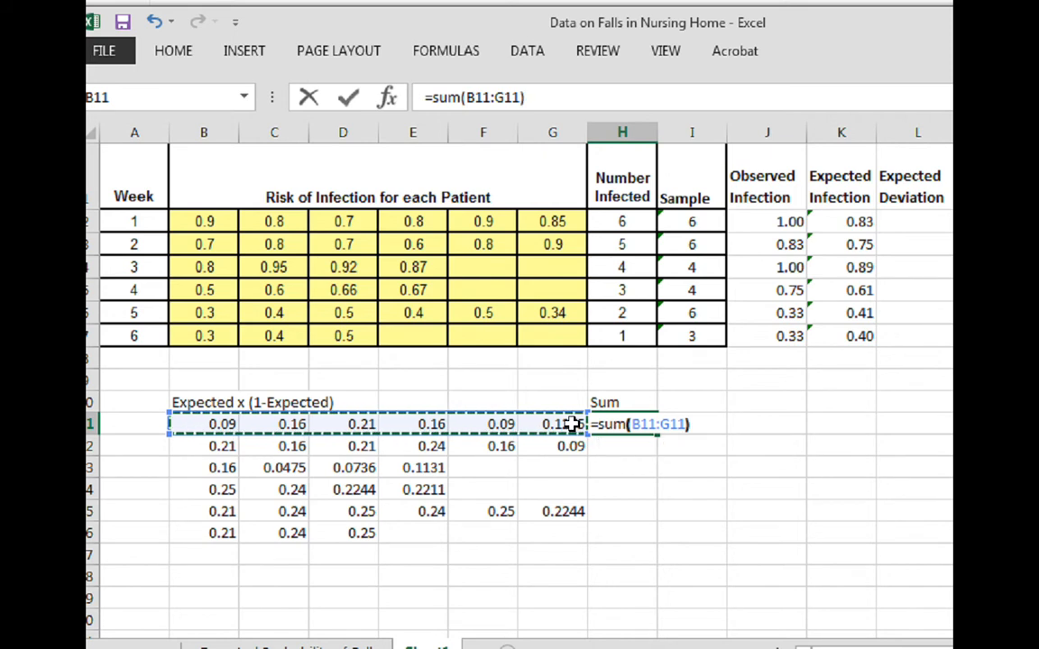
key(Return)
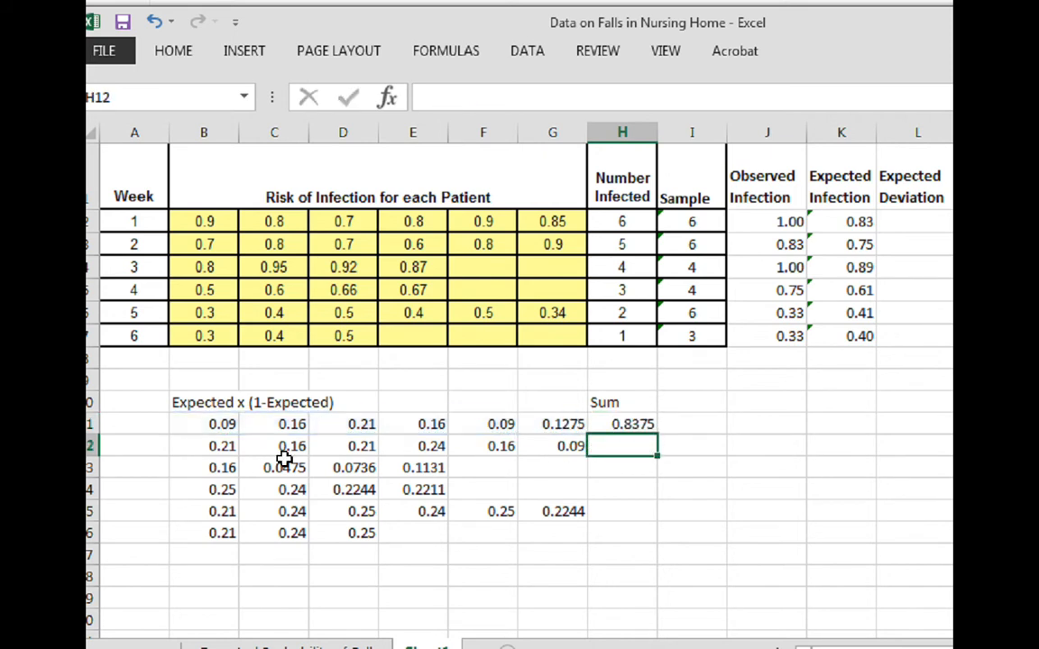
Number the product rows 1 through 6 in cells A11:A16
click(152, 423)
text(1)
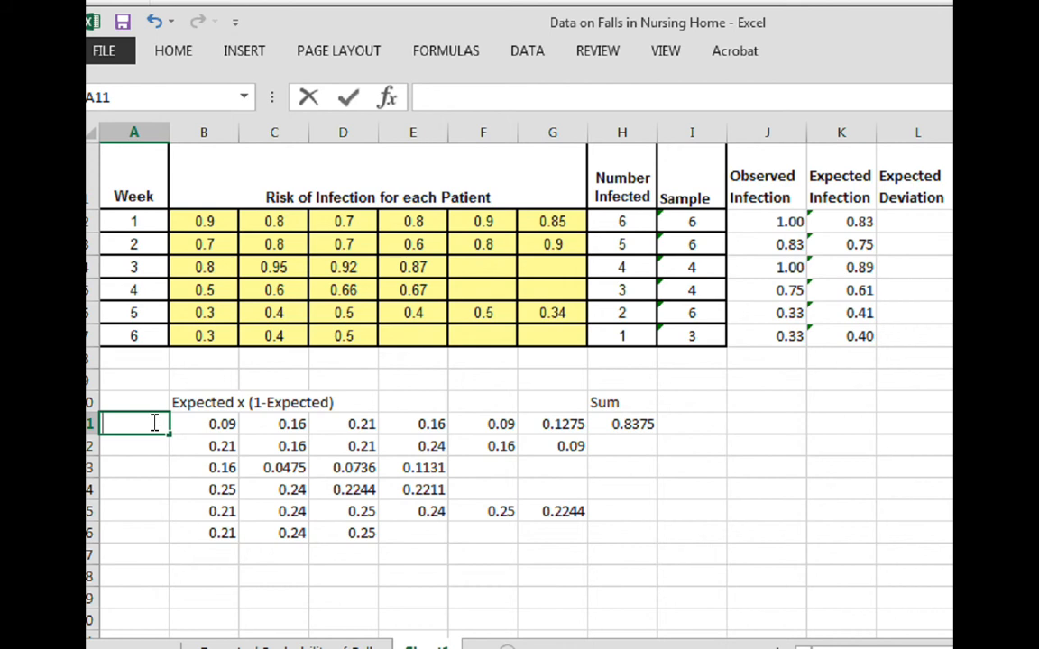
key(Return)
text(2)
key(Return)
text(3)
key(Return)
text(4)
key(Return)
text(5)
key(Return)
text(6)
Enter the header "Week" in cell A10 above the row numbers
key(Up)
key(Up)
key(Up)
key(Up)
key(Up)
key(Up)
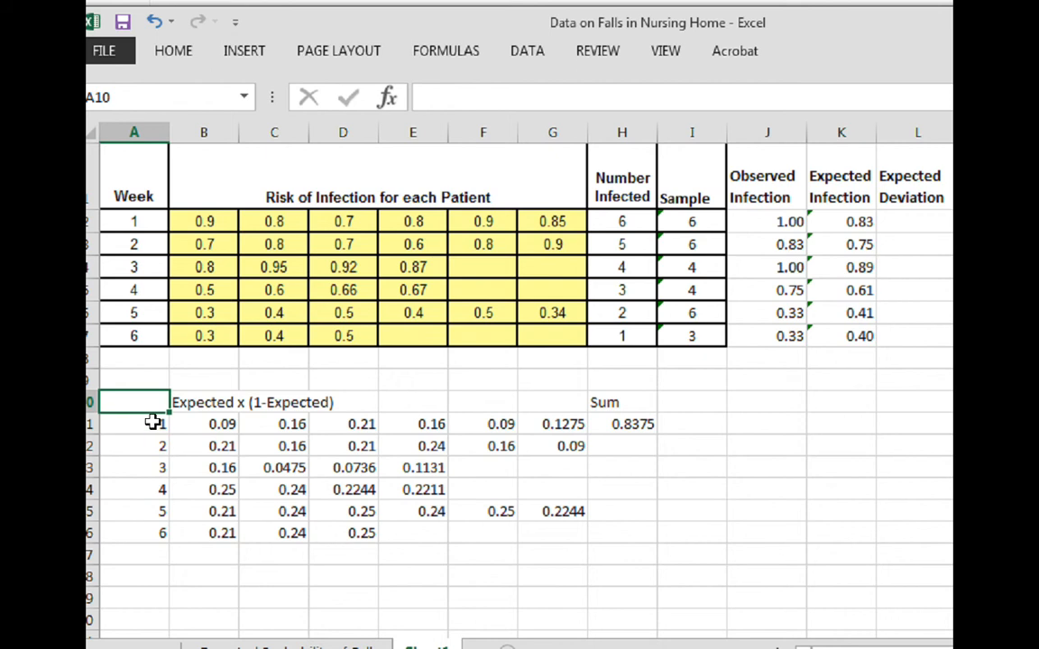
text(Week)
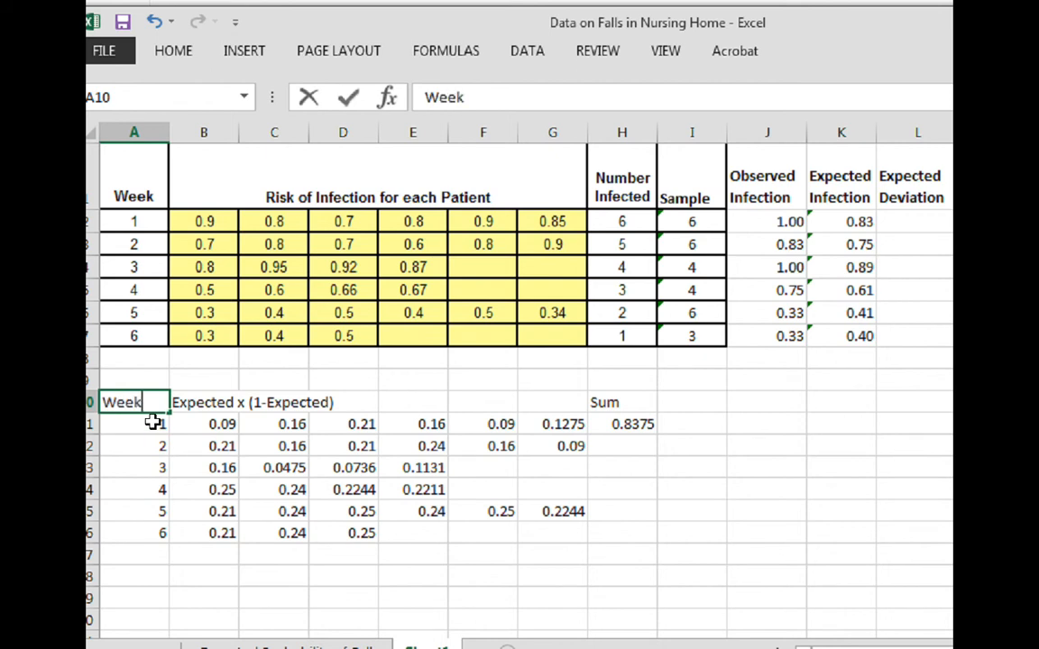
key(Return)
Copy the sum formula in H11 down through H16 for the remaining weeks
key(Down)
key(Down)
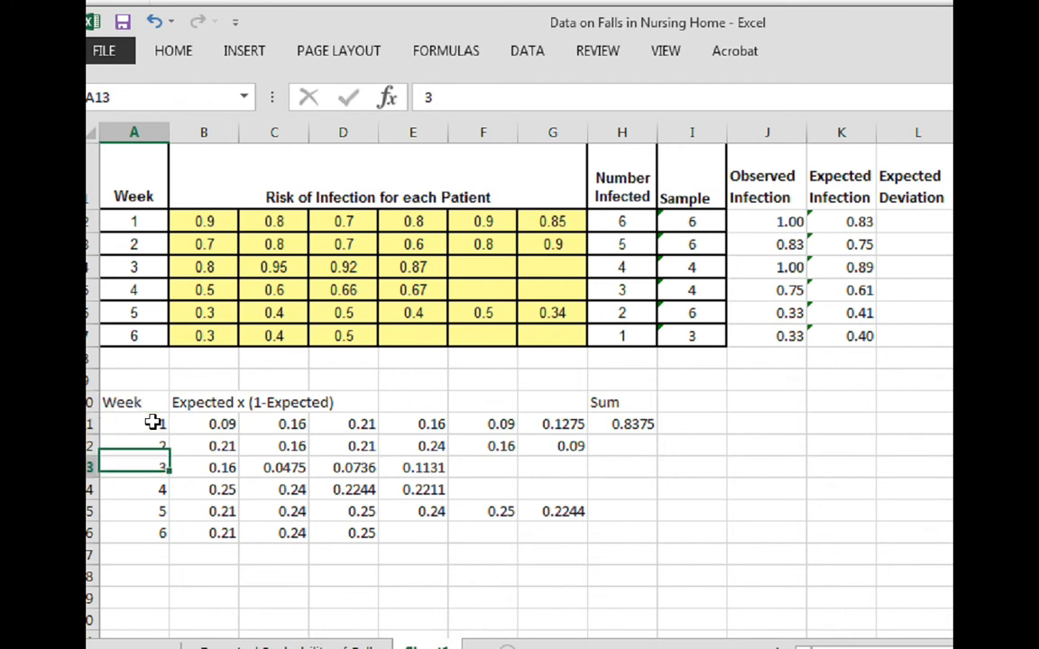
key(Right)
key(Right)
key(Right)
key(Right)
key(Right)
key(Right)
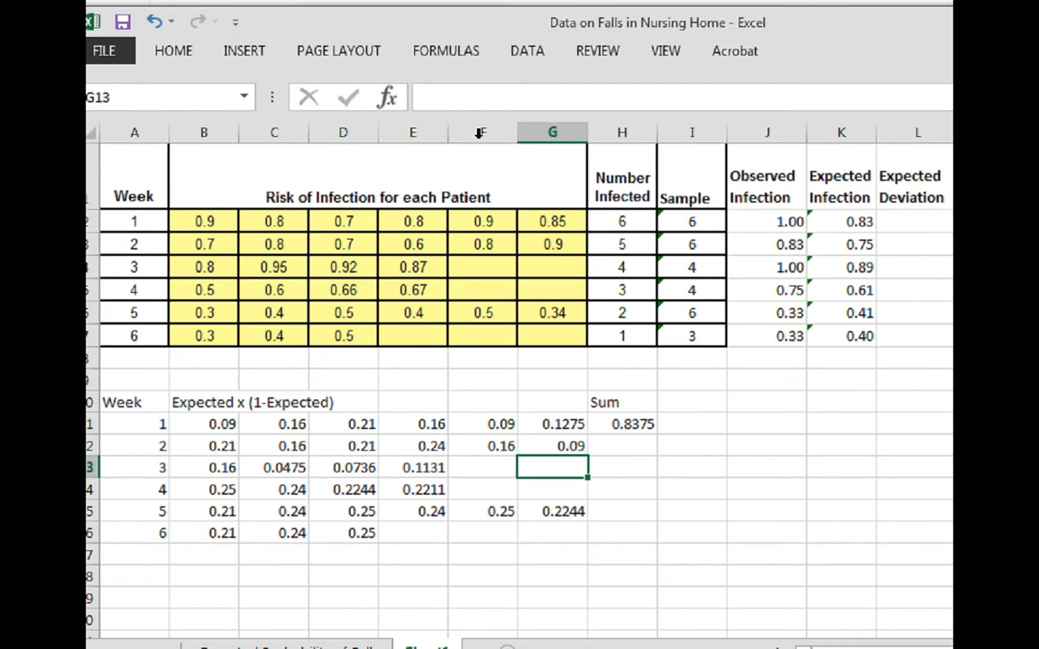
click(638, 428)
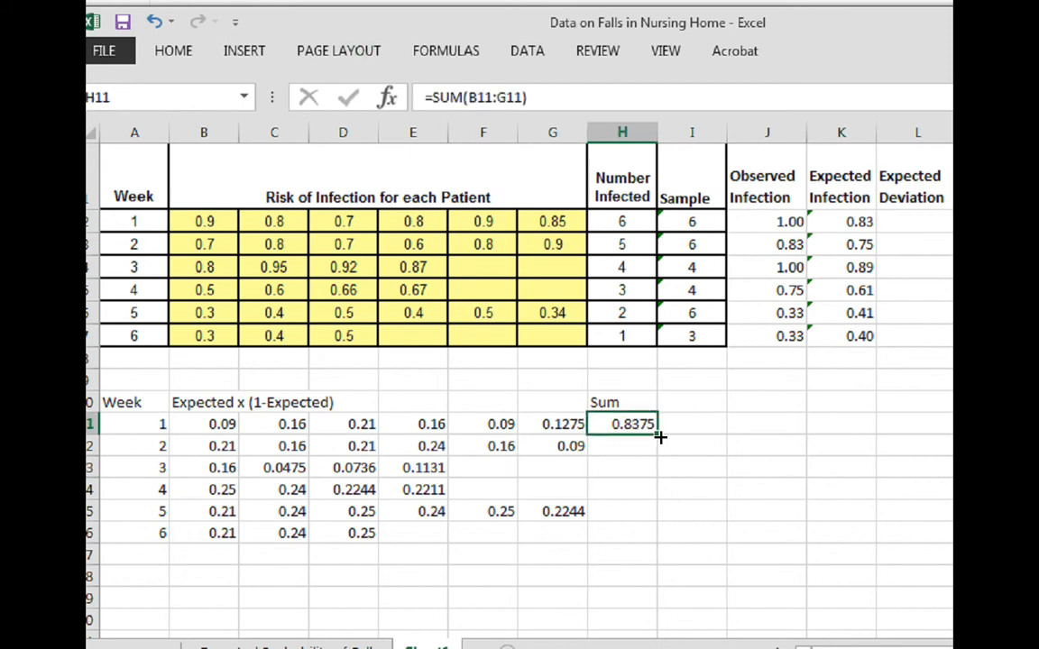
drag(660, 438, 642, 539)
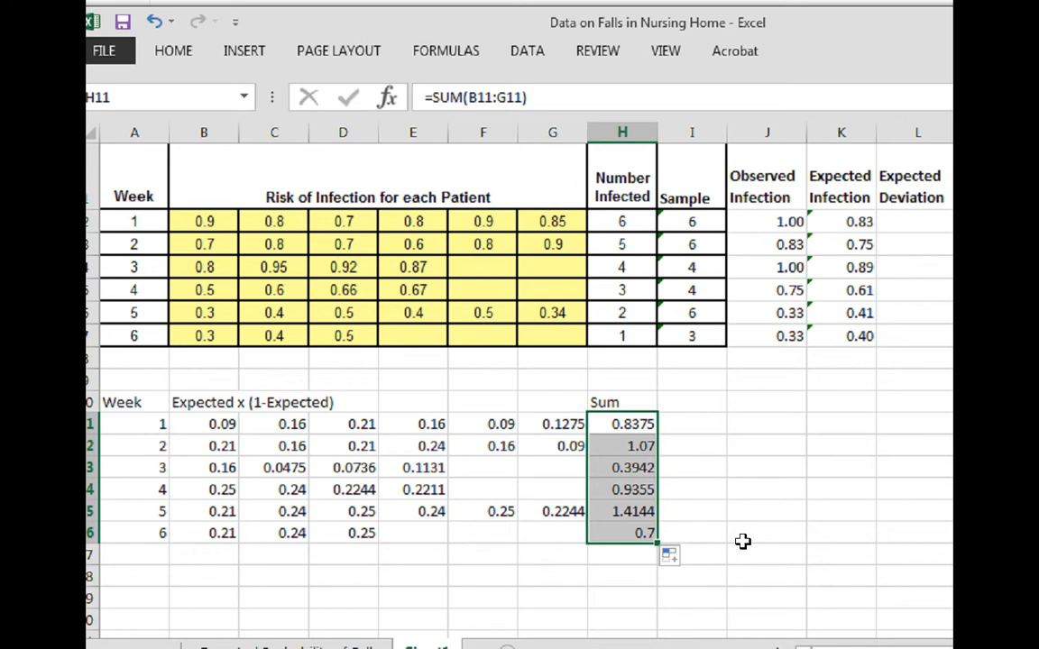
Calculate Week 1's expected deviation in L2 with =SQRT(H11)/COUNT(B2:G2) and copy the formula down through L7
click(919, 225)
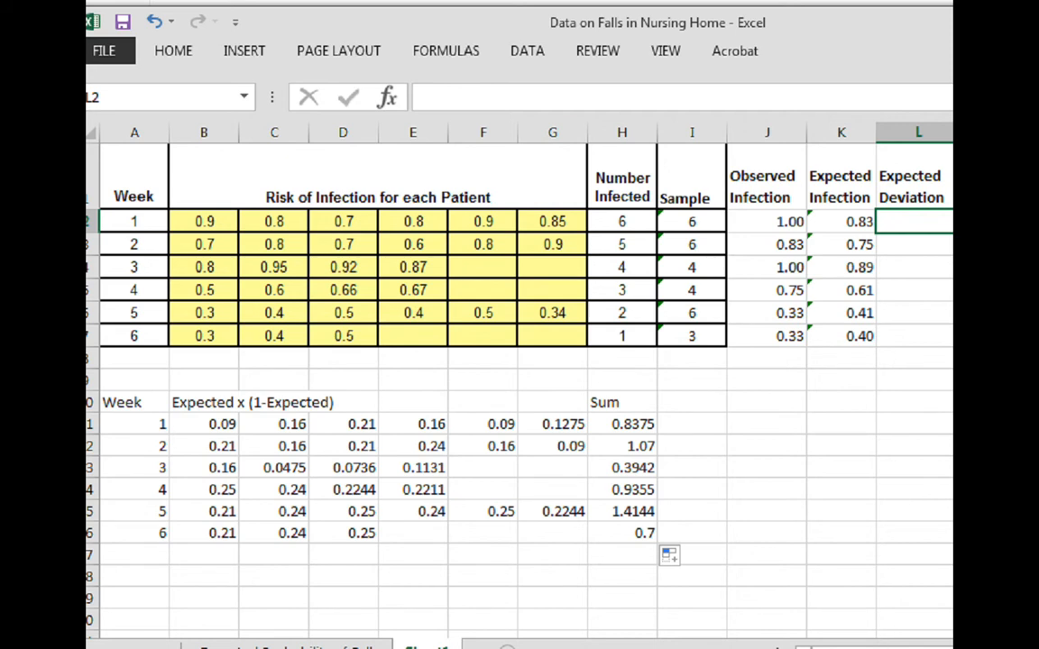
text(=sqrt)
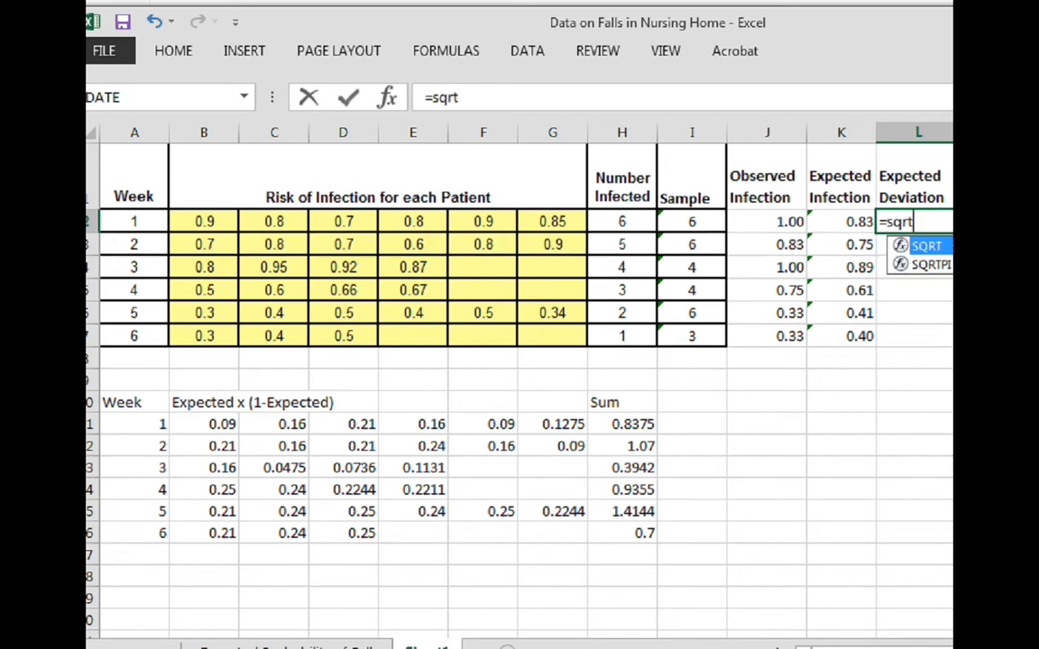
text(()
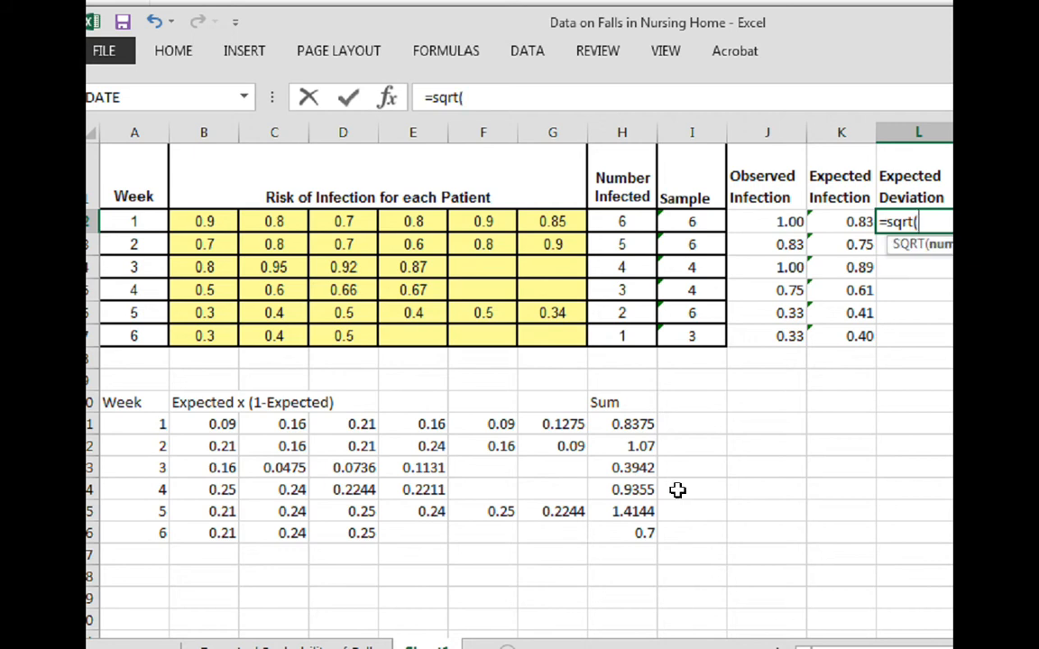
click(615, 427)
text())
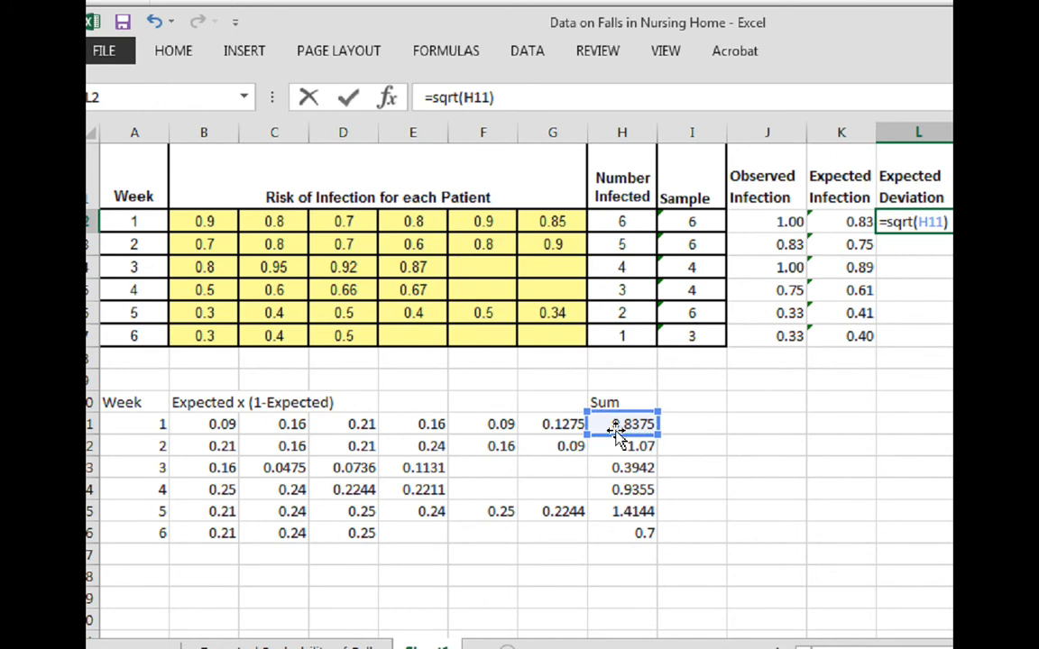
text(/count()
drag(206, 219, 533, 223)
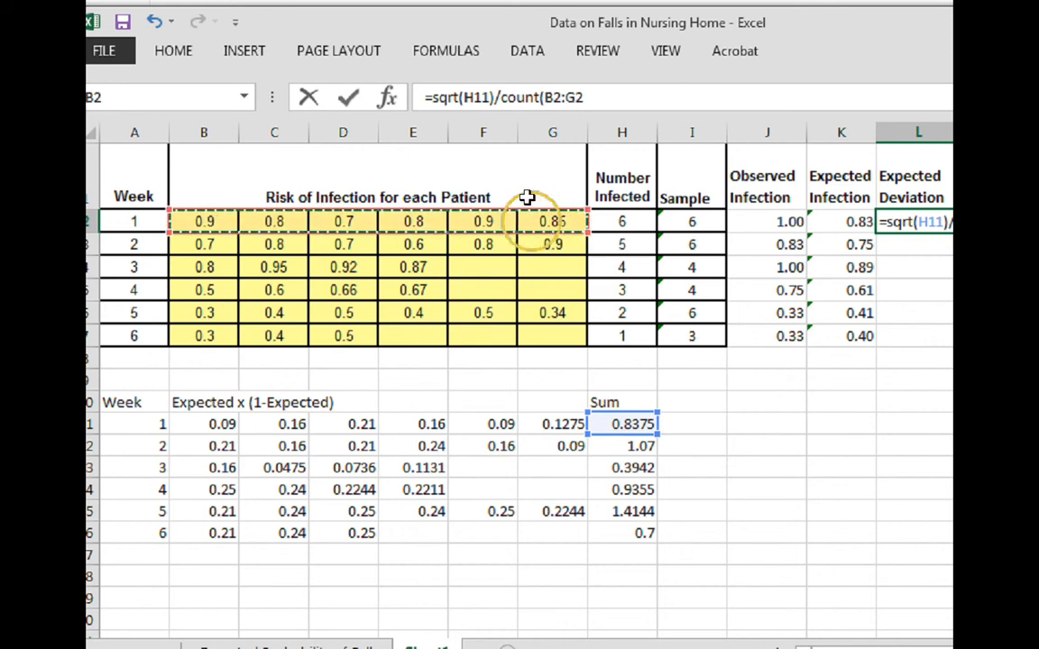
text())
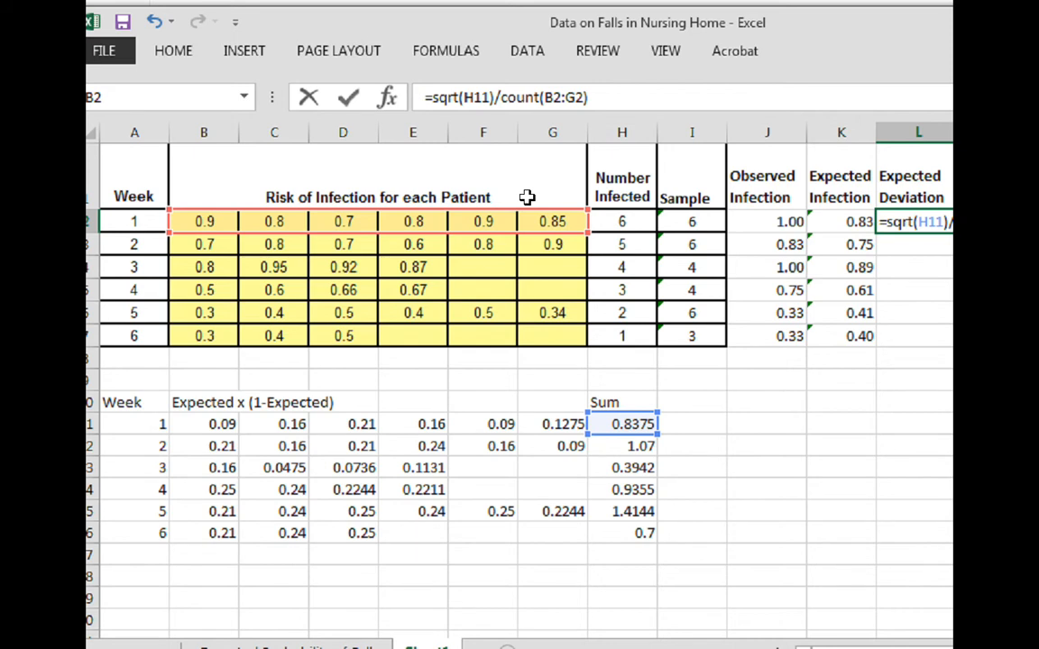
key(Return)
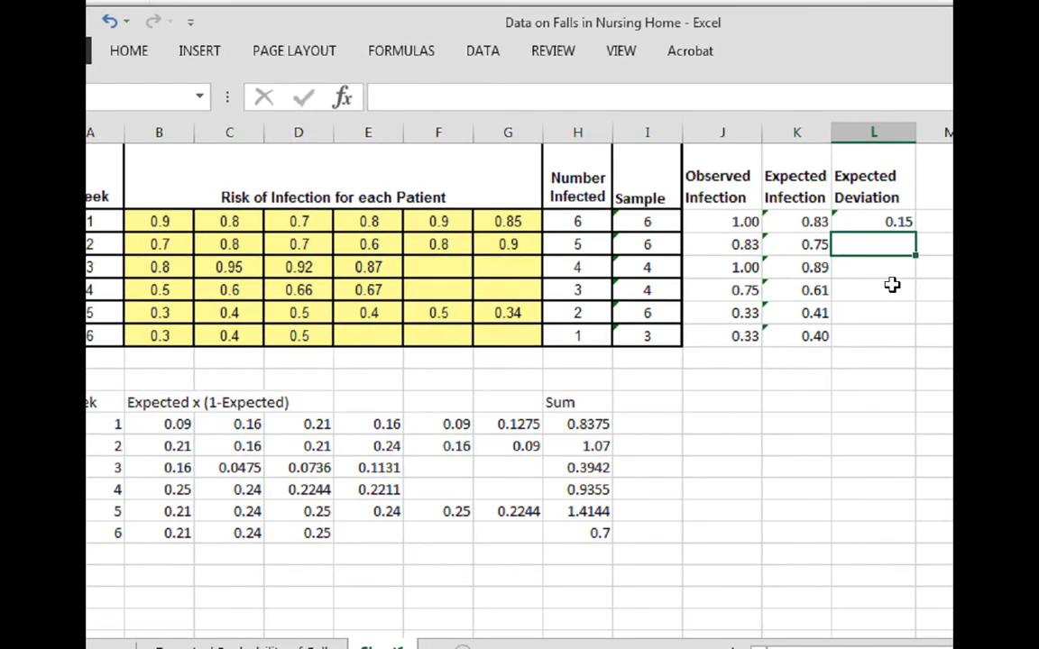
click(896, 226)
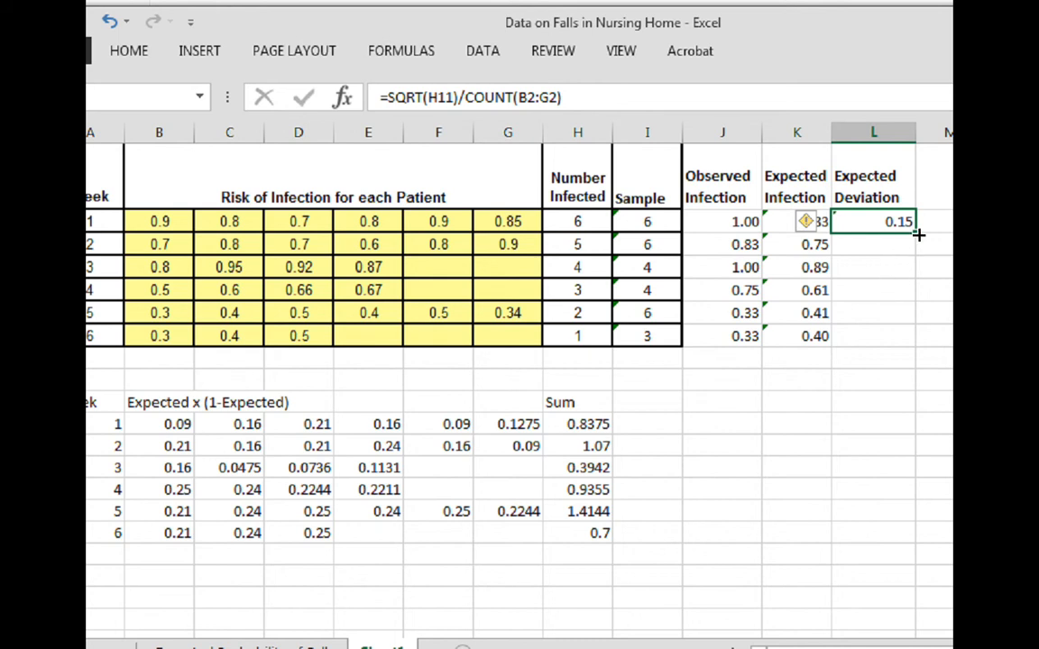
drag(917, 235, 918, 347)
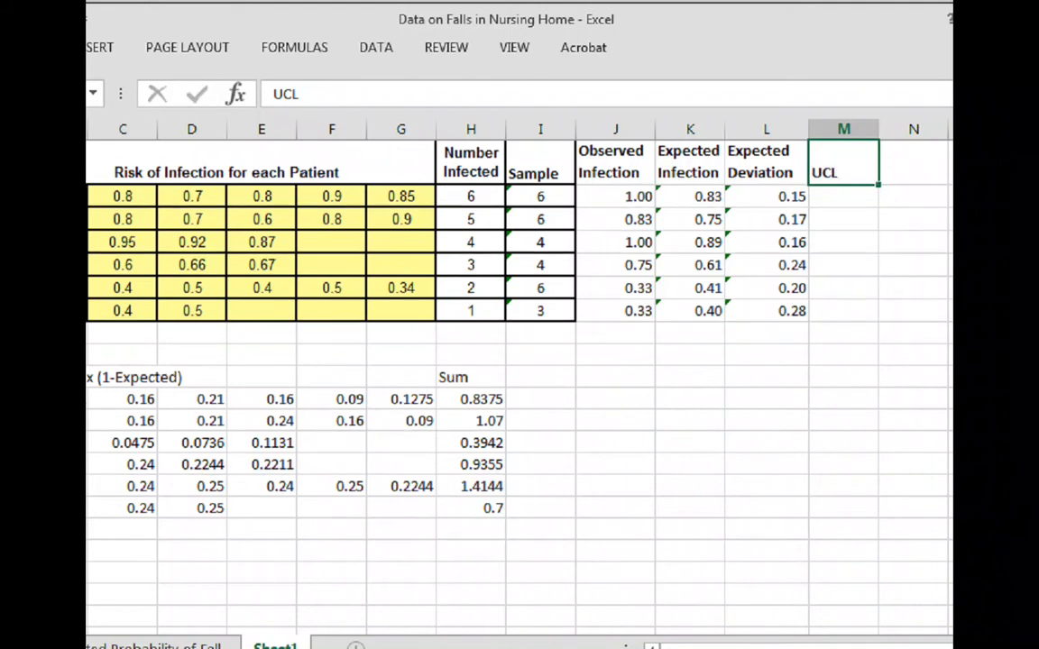
Calculate Week 1's upper control limit in M2, below the UCL header, with =K2+2.40*L2
key(Return)
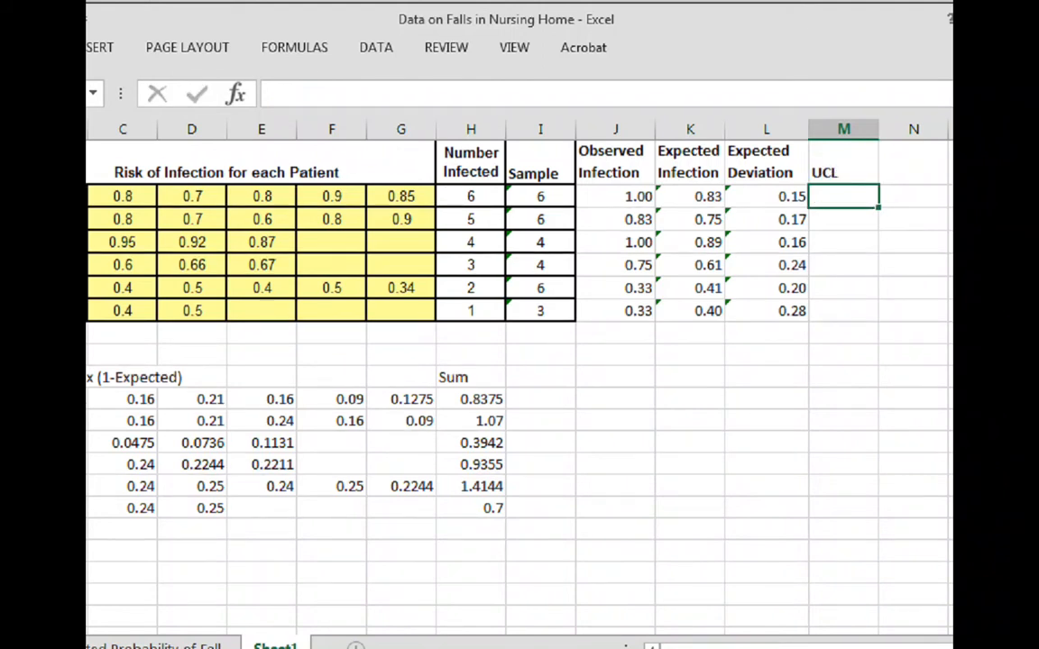
text(=)
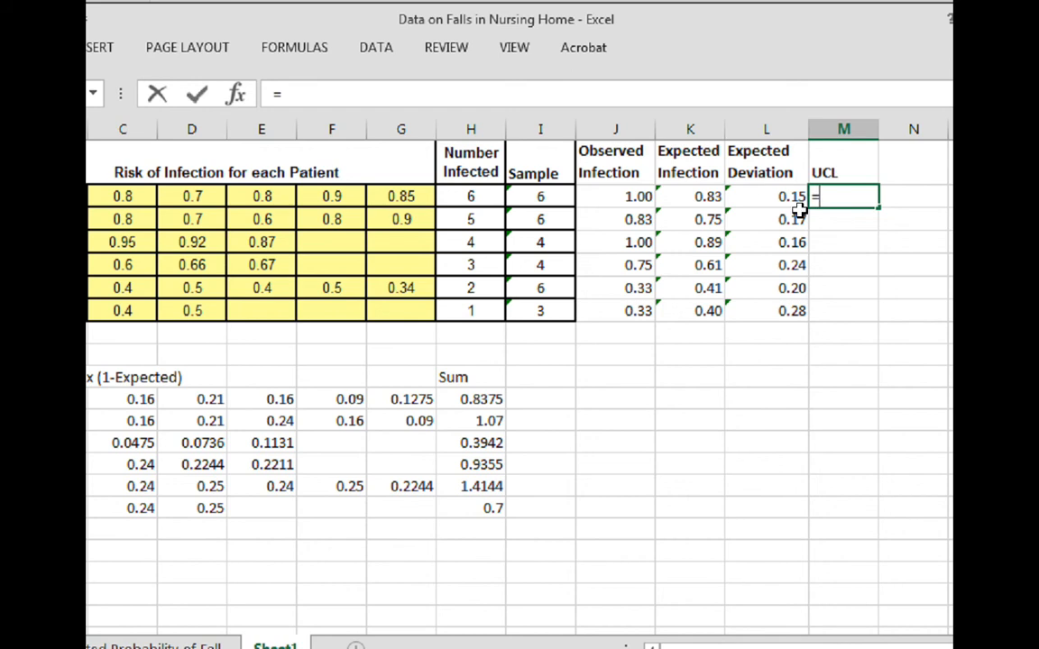
click(698, 199)
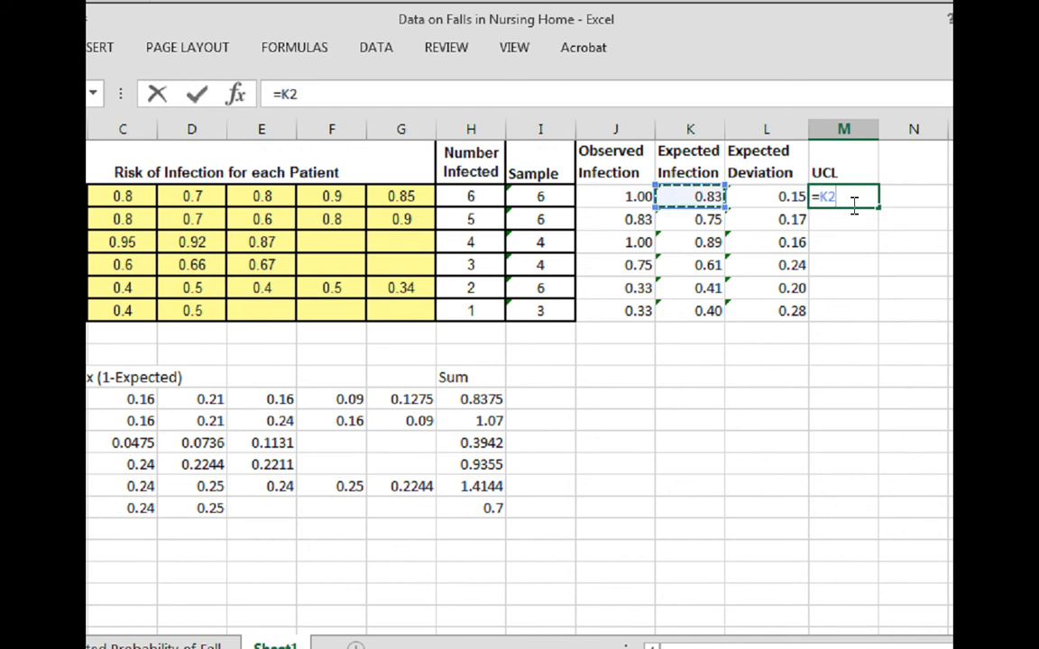
text(+)
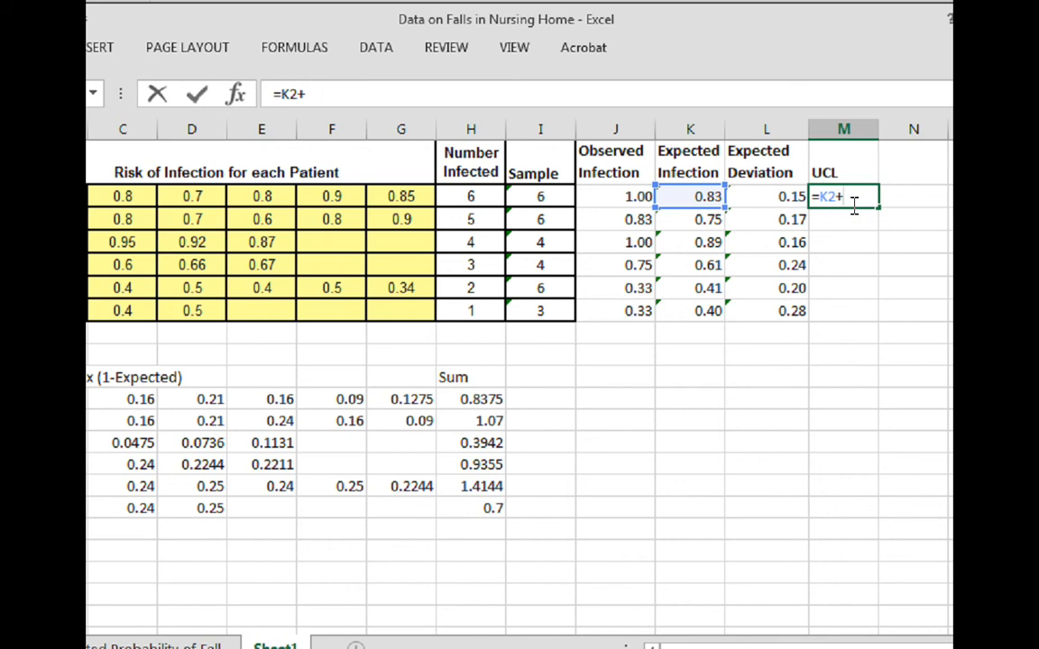
text(2.40)
text(*)
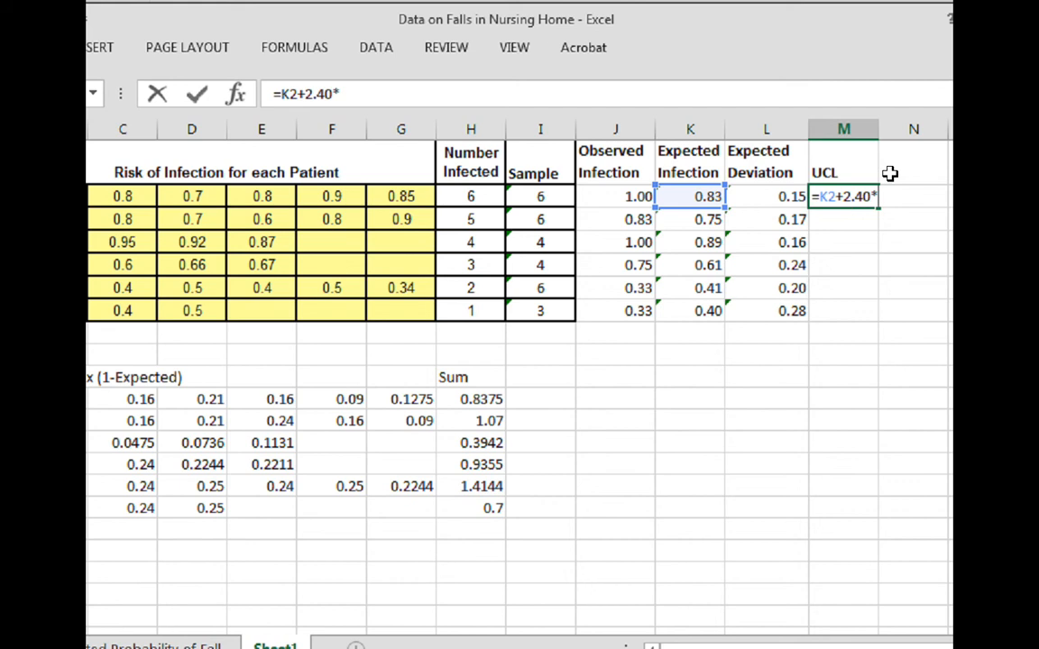
click(790, 197)
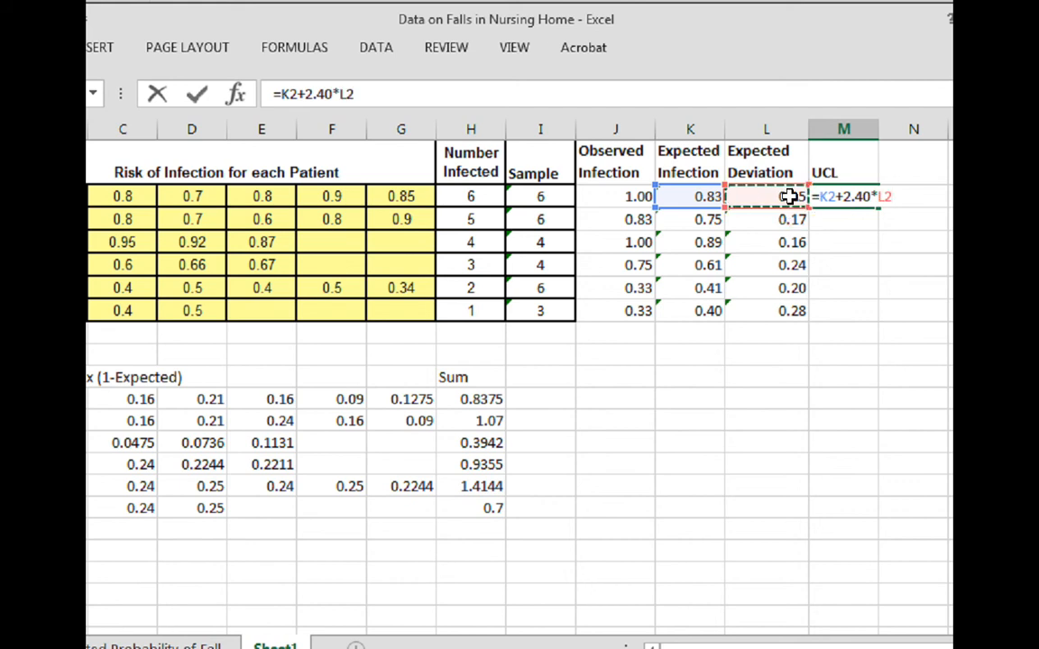
key(ctrl+Return)
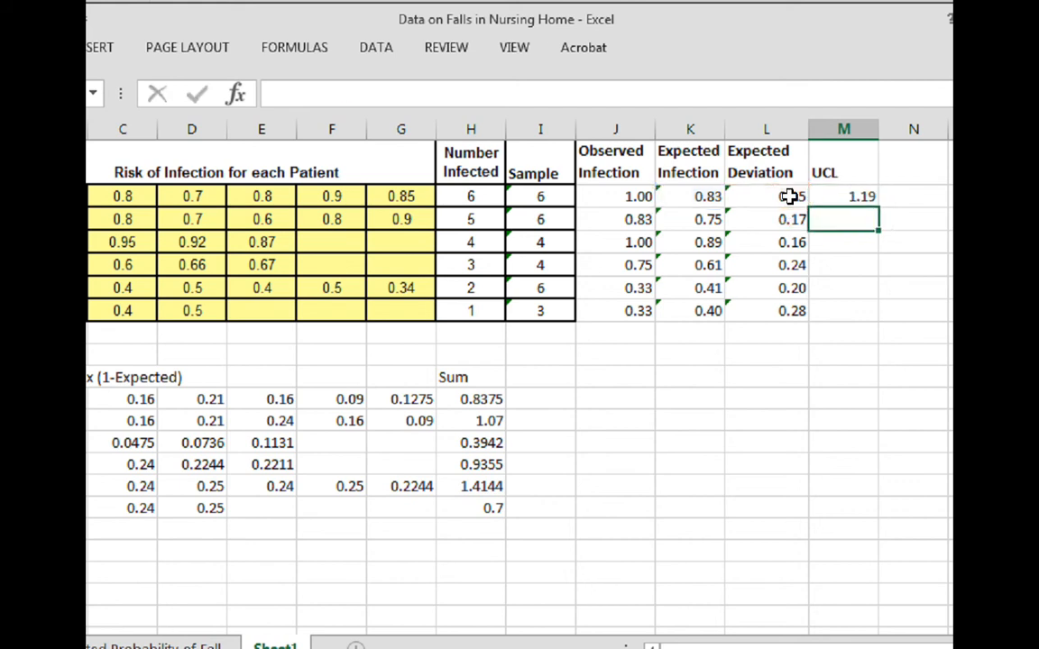
Change the multiplier in Week 1's UCL formula in M2 to 2.571, giving =K2+2.571*L2
click(839, 196)
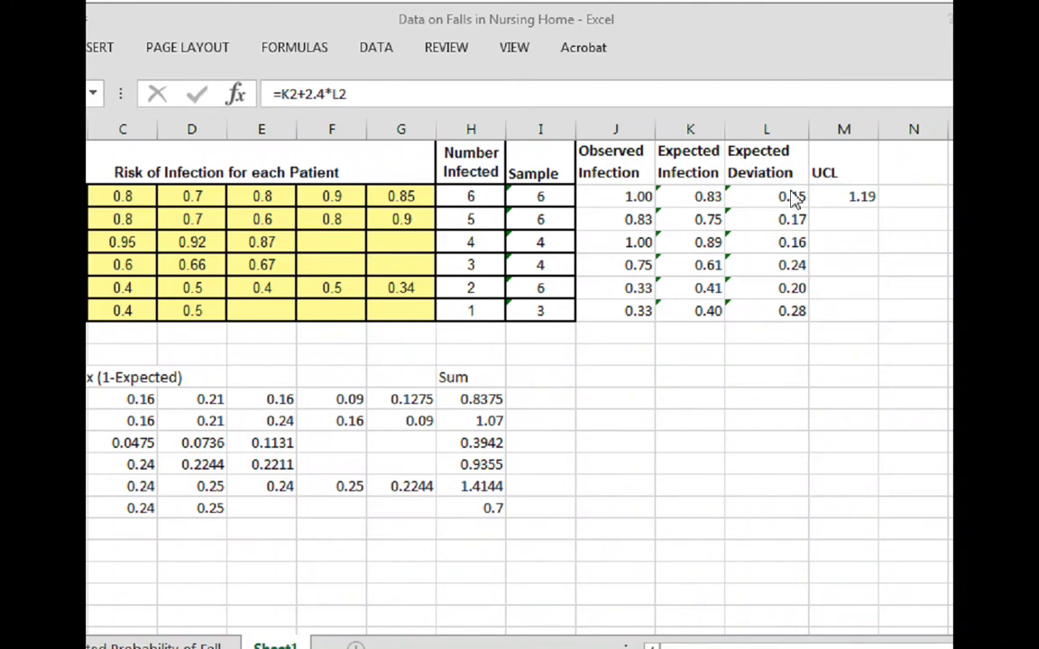
click(858, 197)
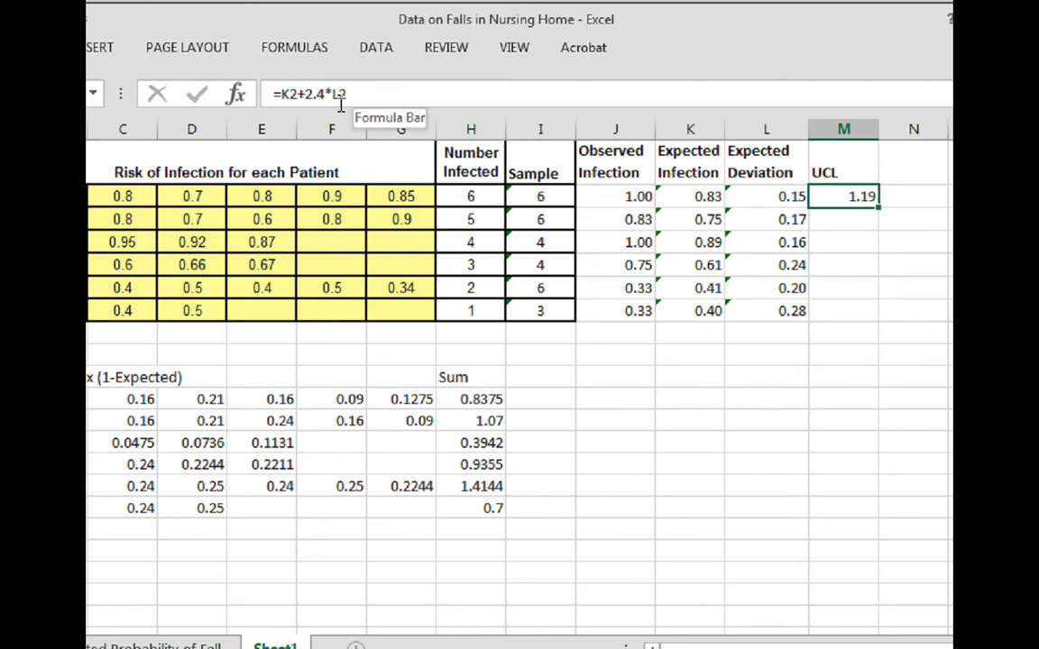
click(307, 90)
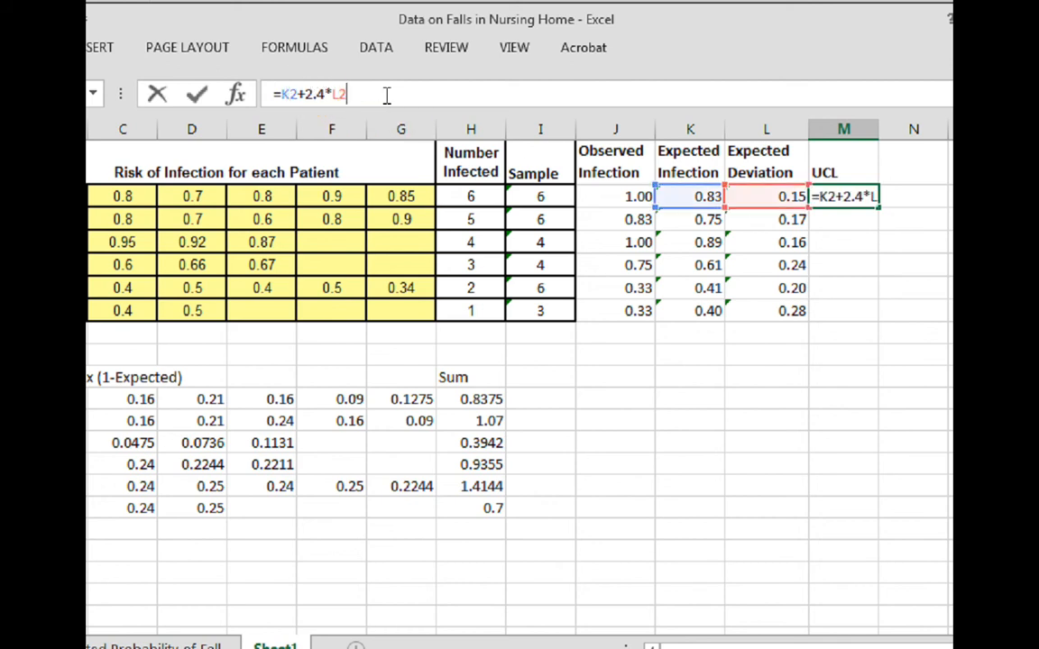
key(Delete)
key(Delete)
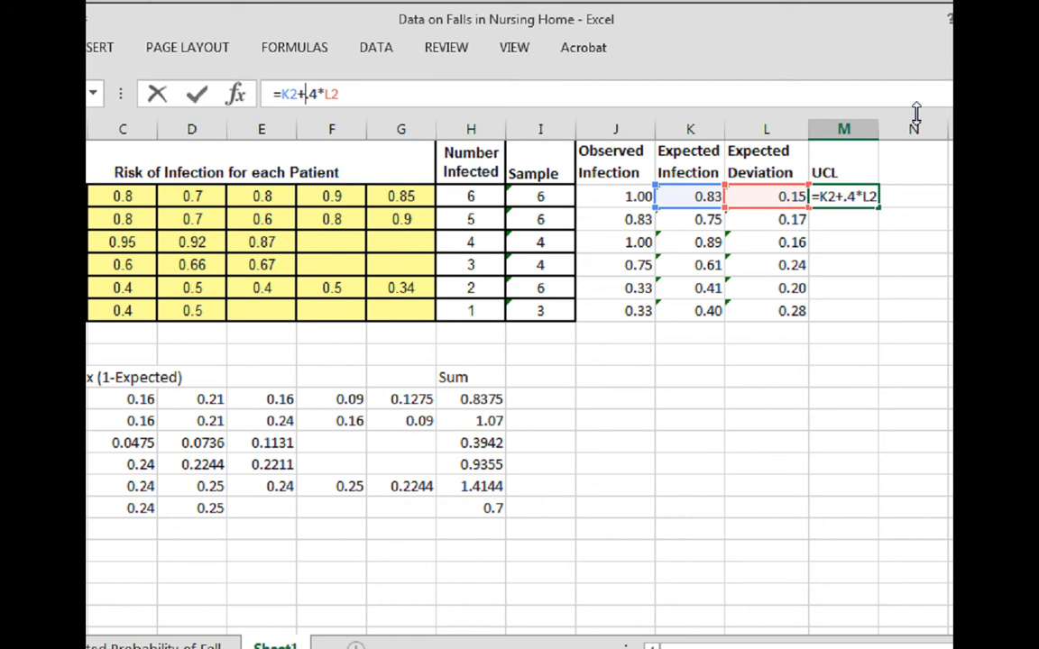
key(Delete)
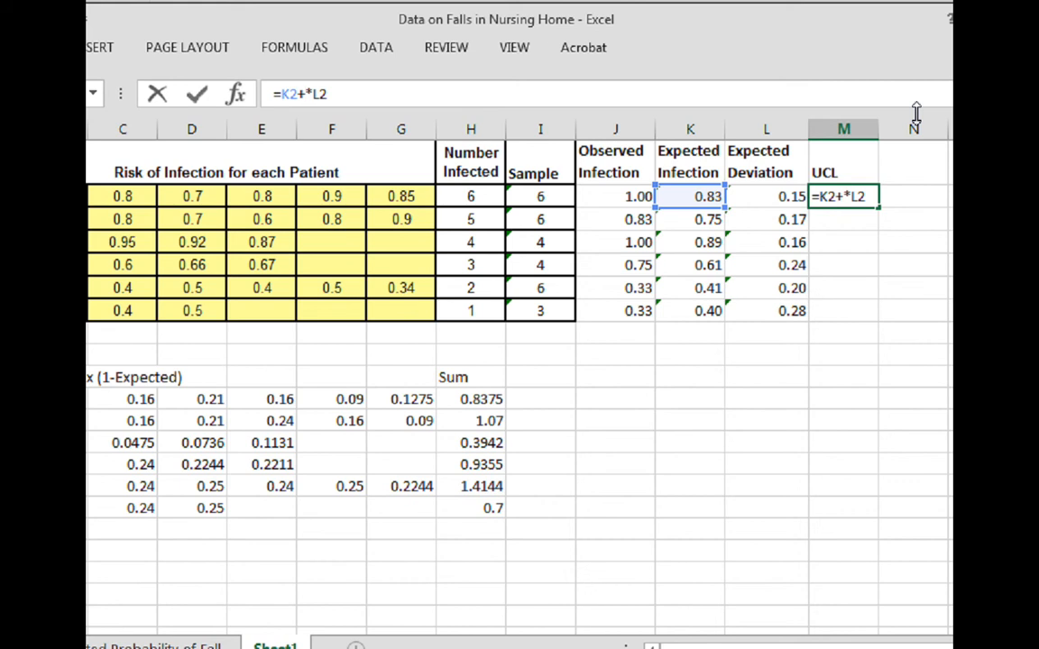
text(2)
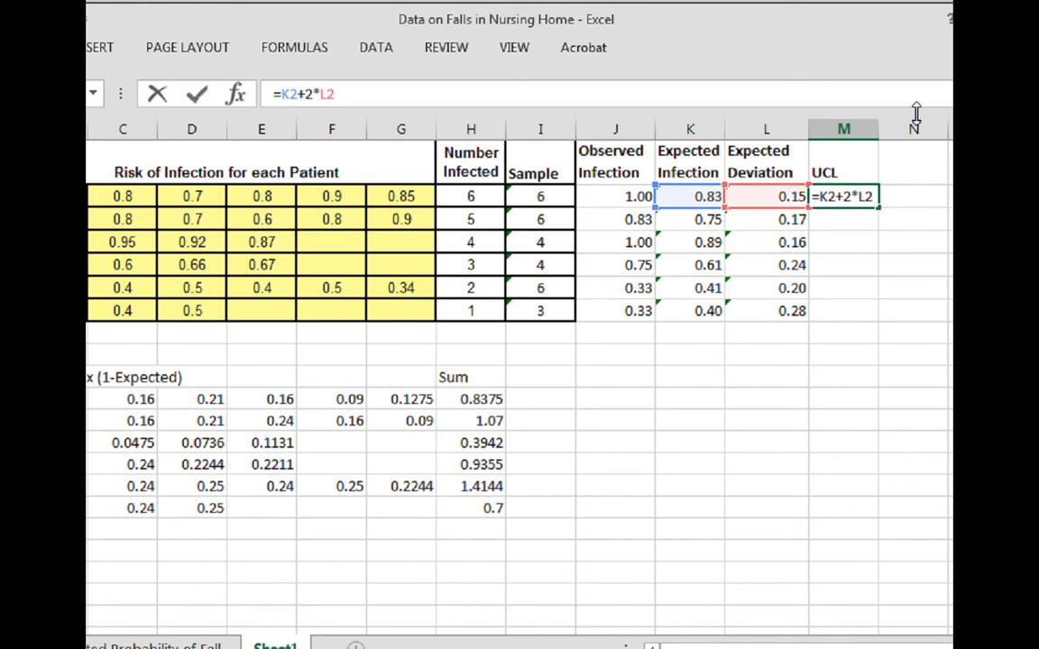
text(.)
text(71)
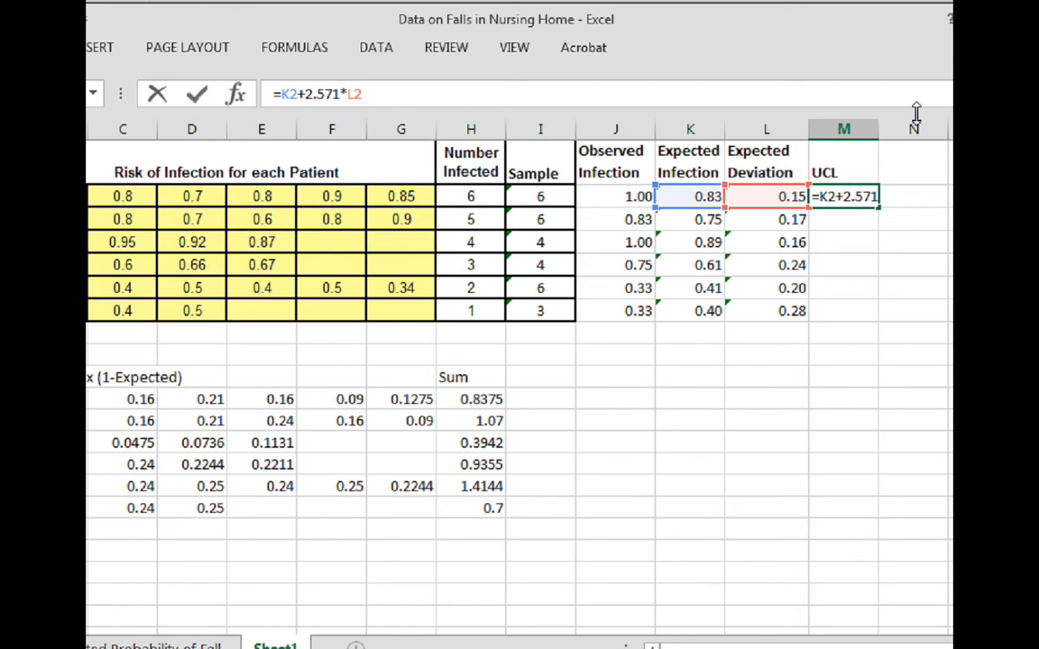
key(Return)
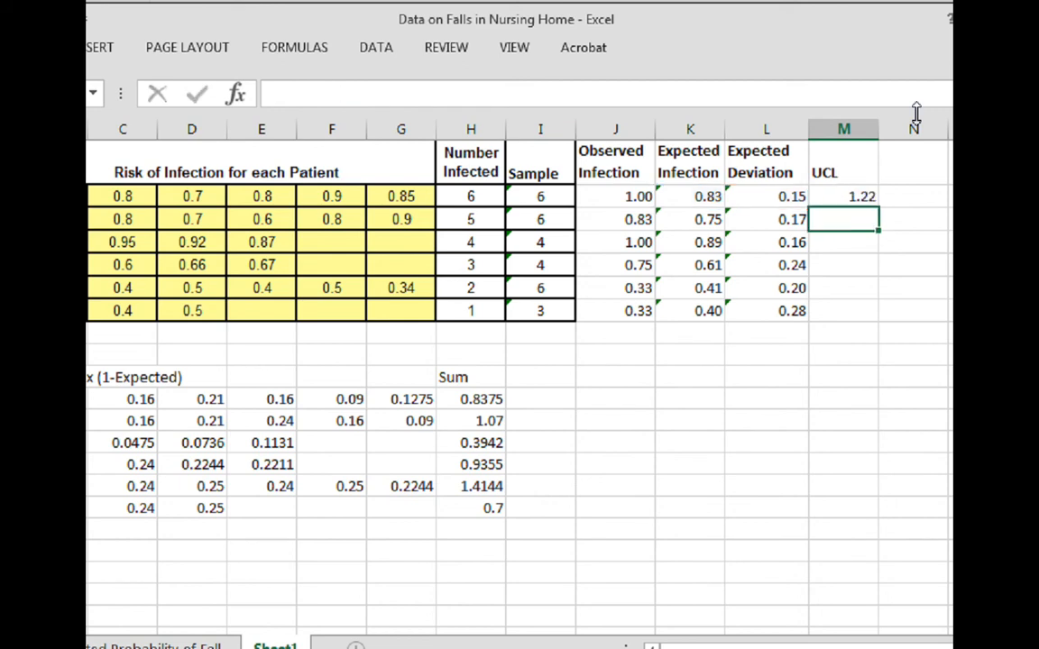
Copy the UCL formula in M2 down through M7 and check the copied formula in M3
click(856, 198)
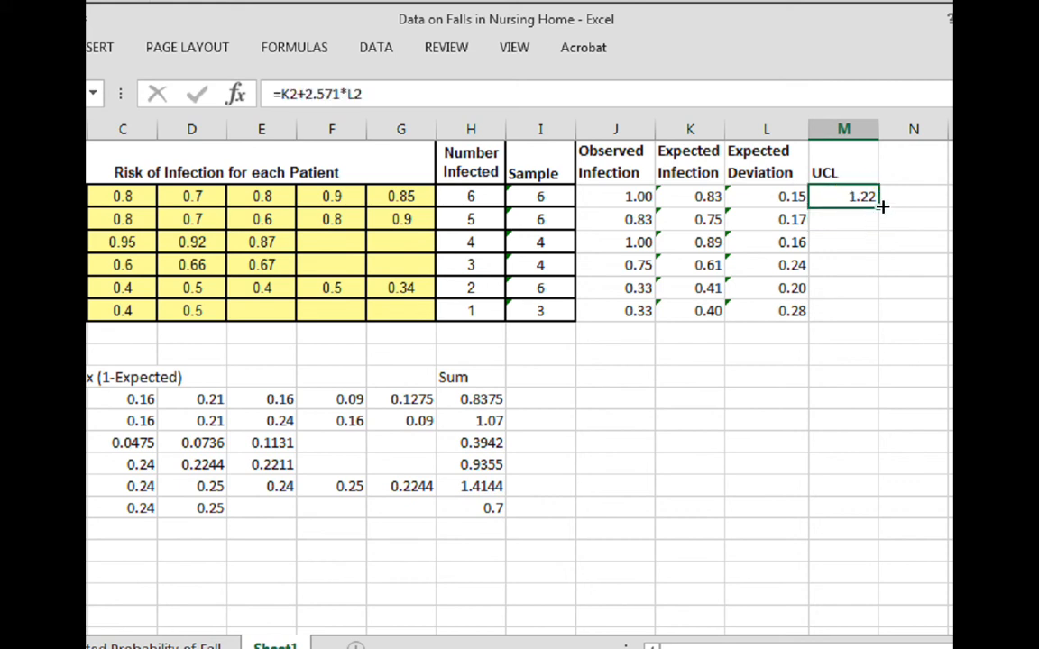
drag(881, 210, 881, 315)
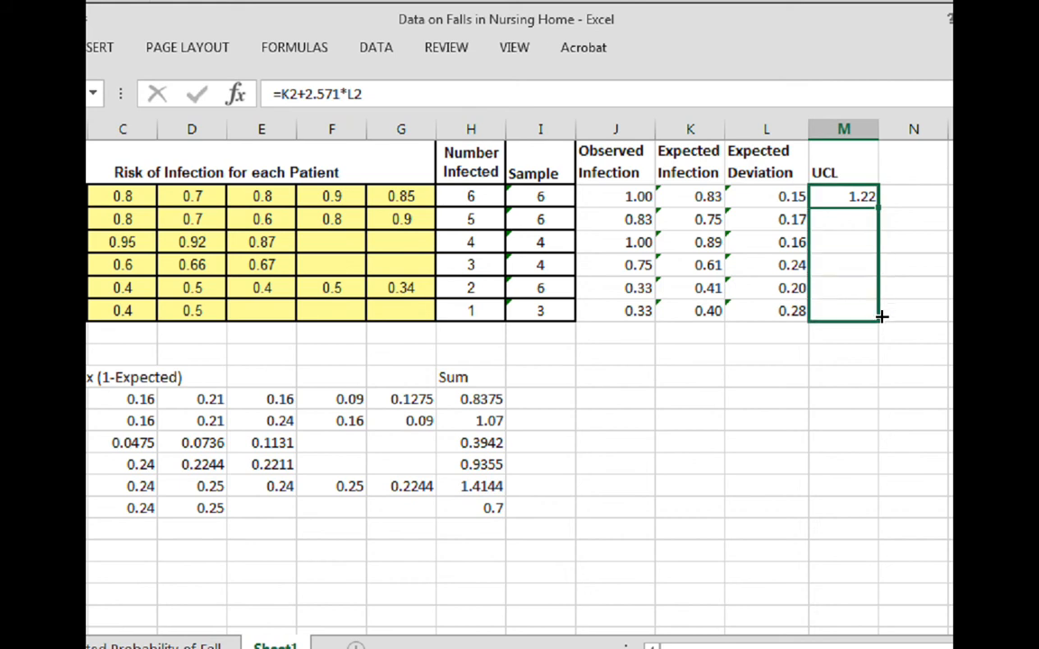
drag(881, 316, 882, 313)
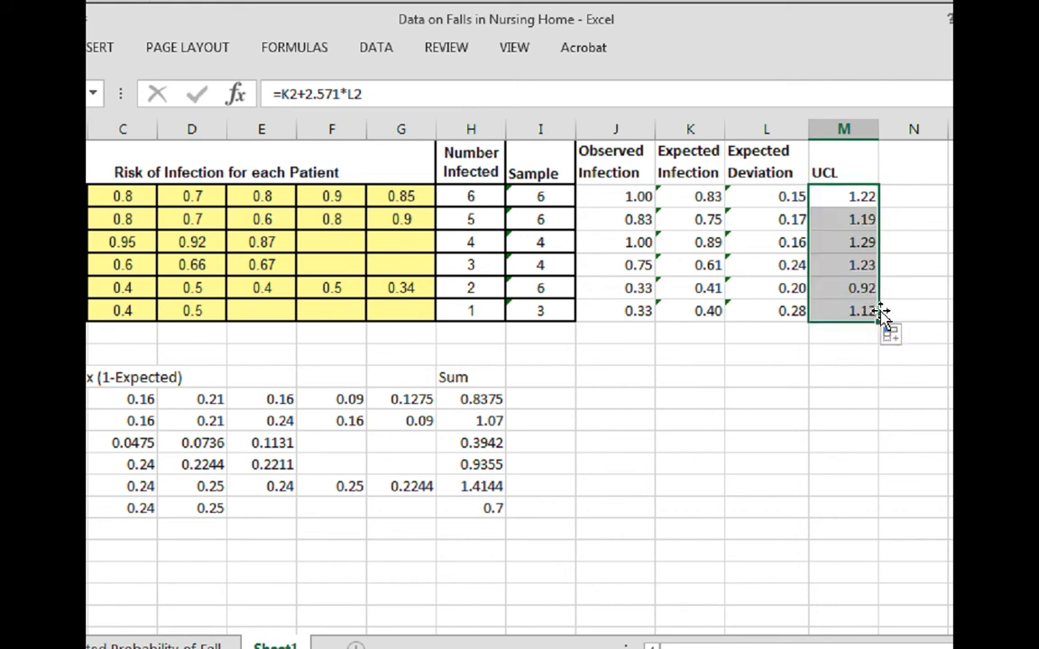
click(861, 221)
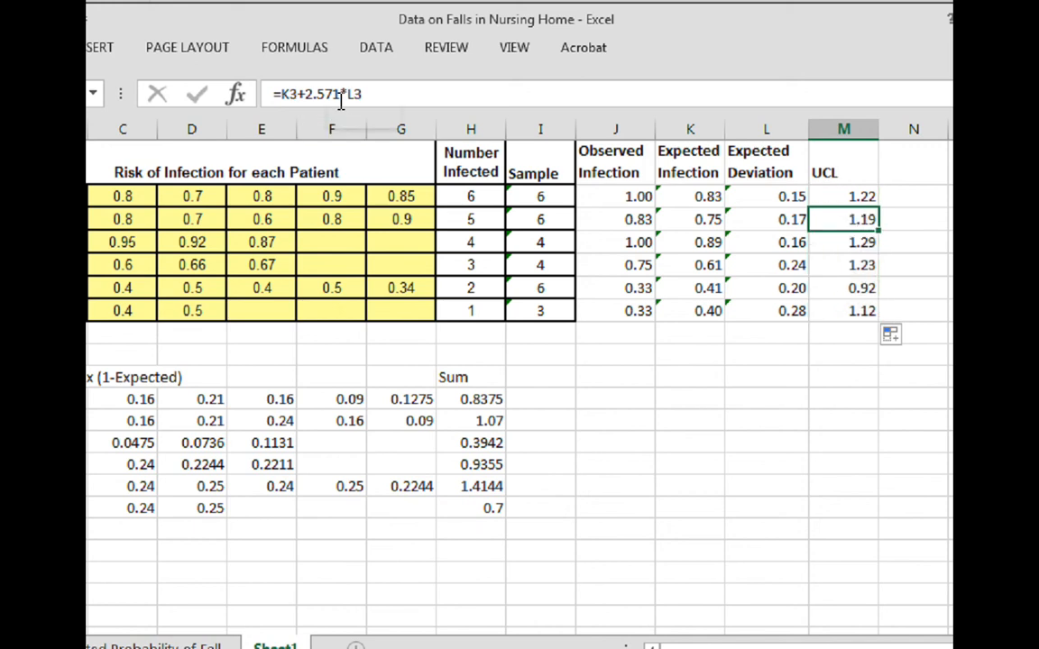
Change the multiplier in Week 3's UCL formula in M4 to 3.182
click(870, 242)
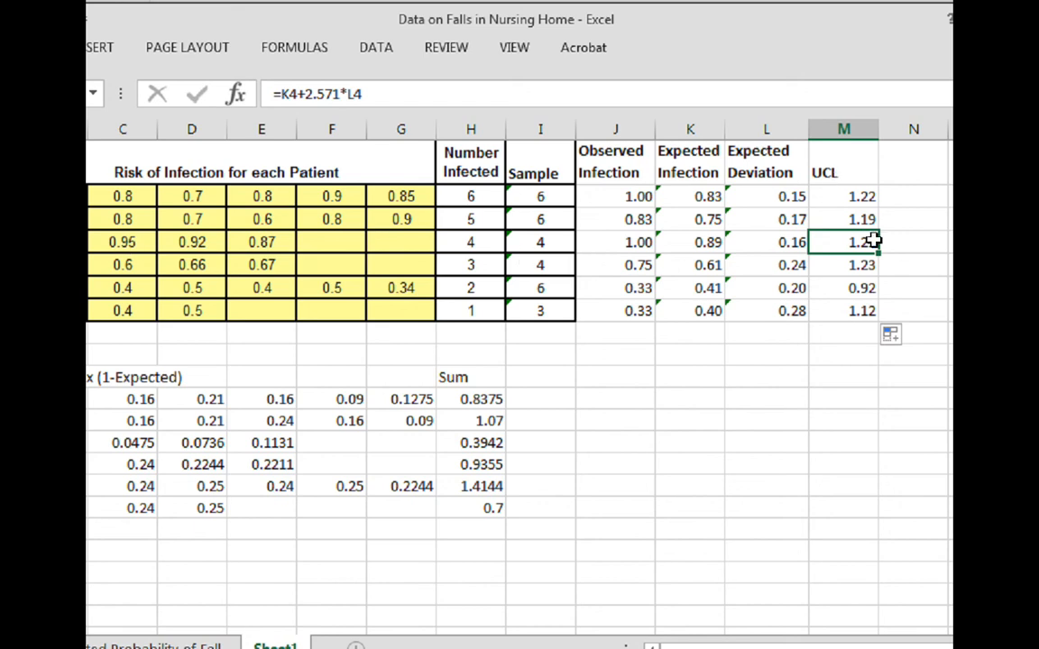
click(319, 94)
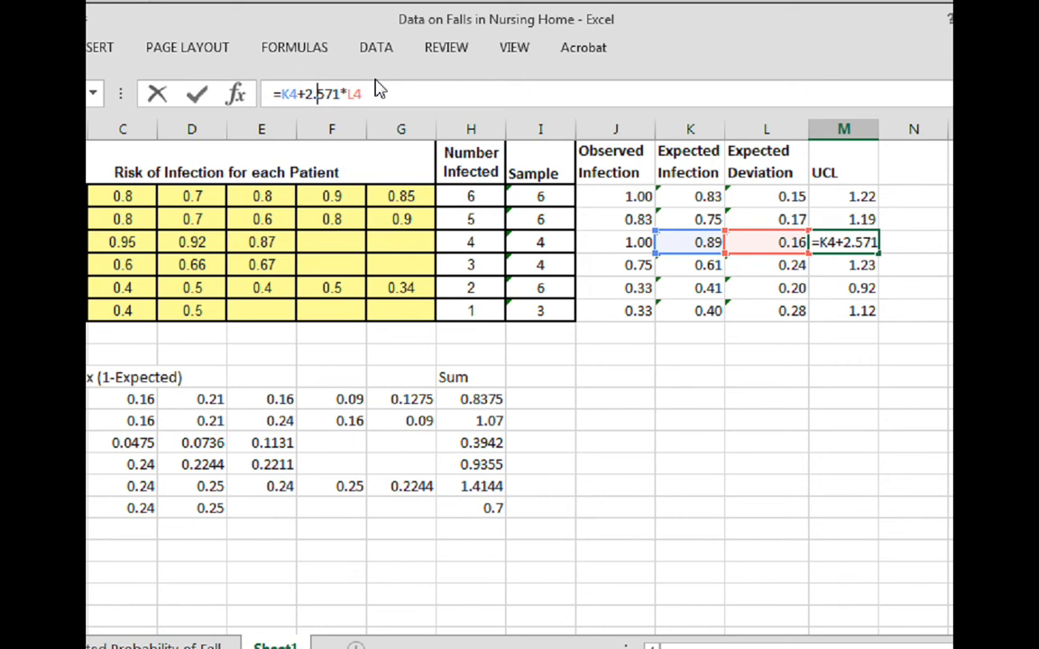
key(Right)
key(BackSpace)
key(BackSpace)
key(BackSpace)
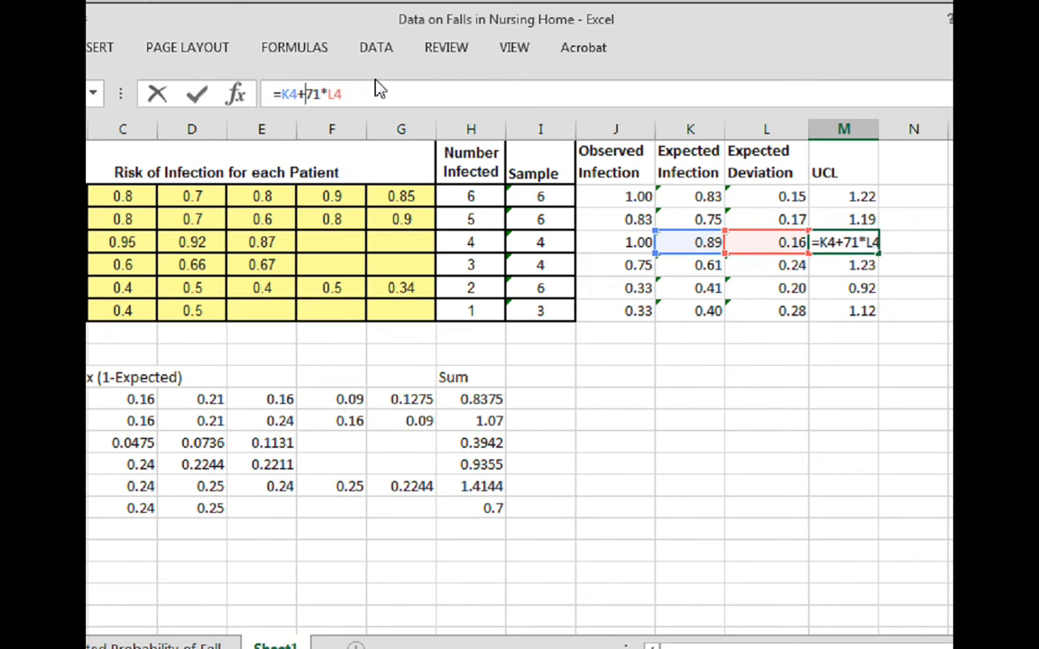
text(3.)
text(182)
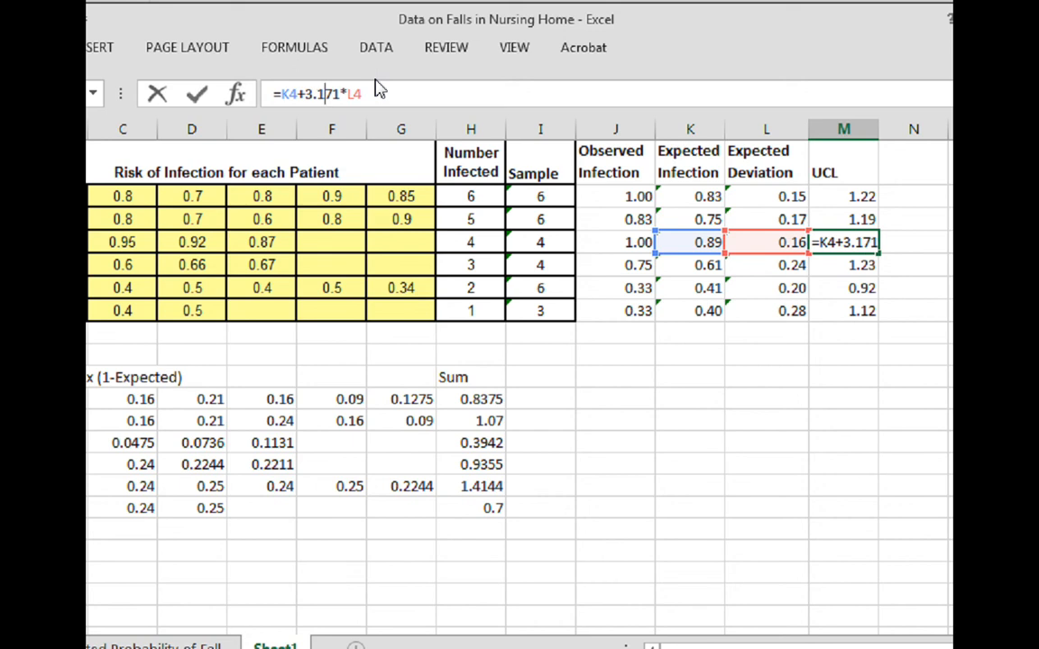
key(Right)
key(Right)
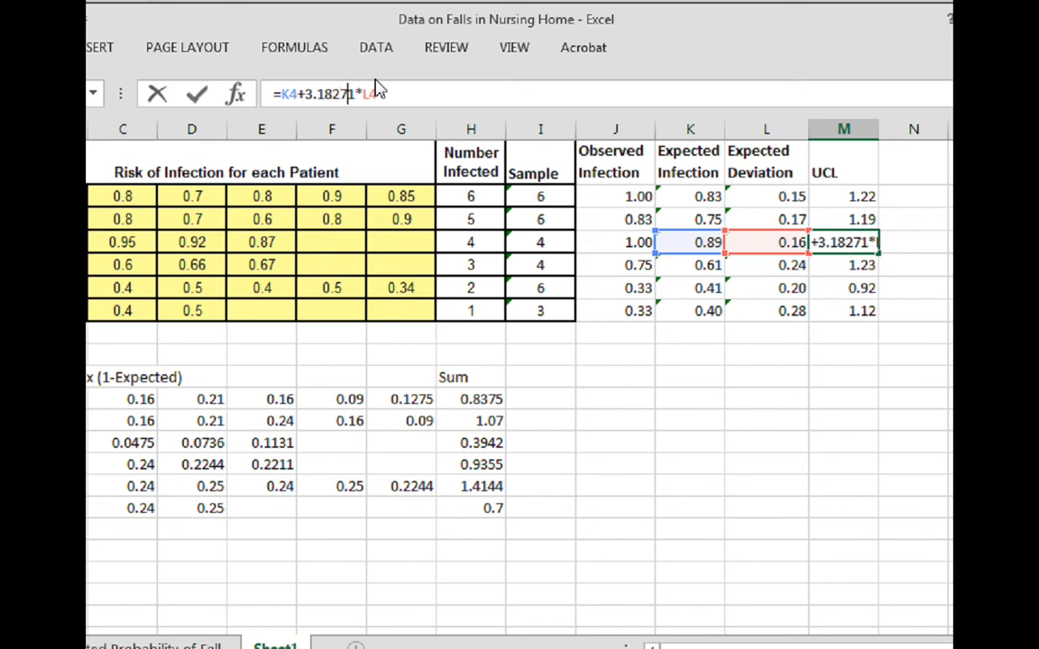
key(BackSpace)
key(BackSpace)
key(Return)
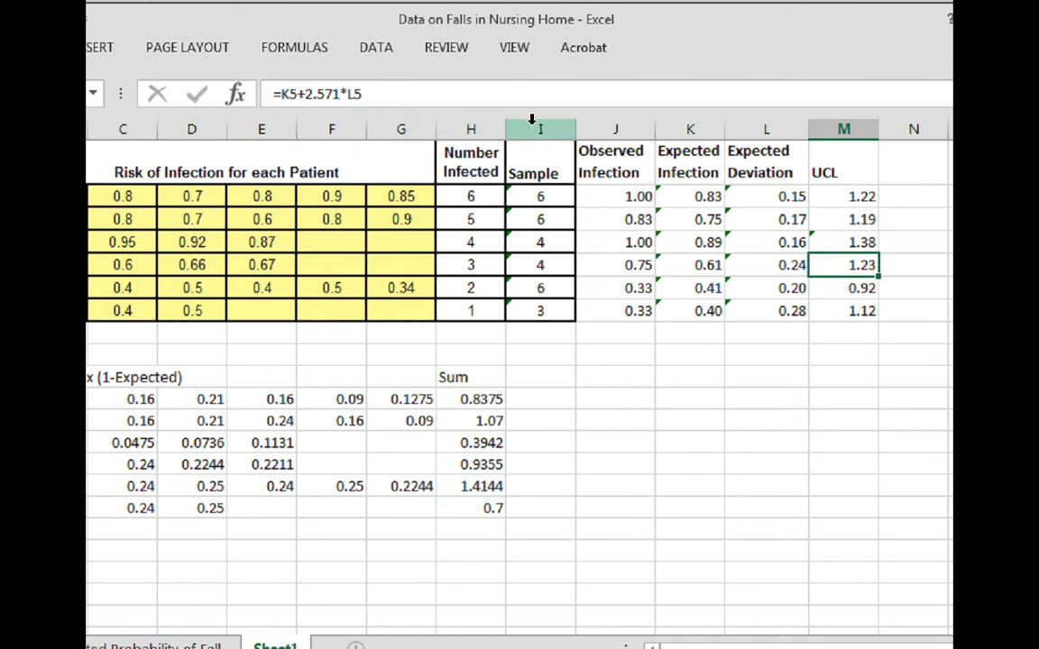
Change the multiplier in Week 4's UCL formula in M5 to 3.182, giving =K5+3.182*L5
click(342, 99)
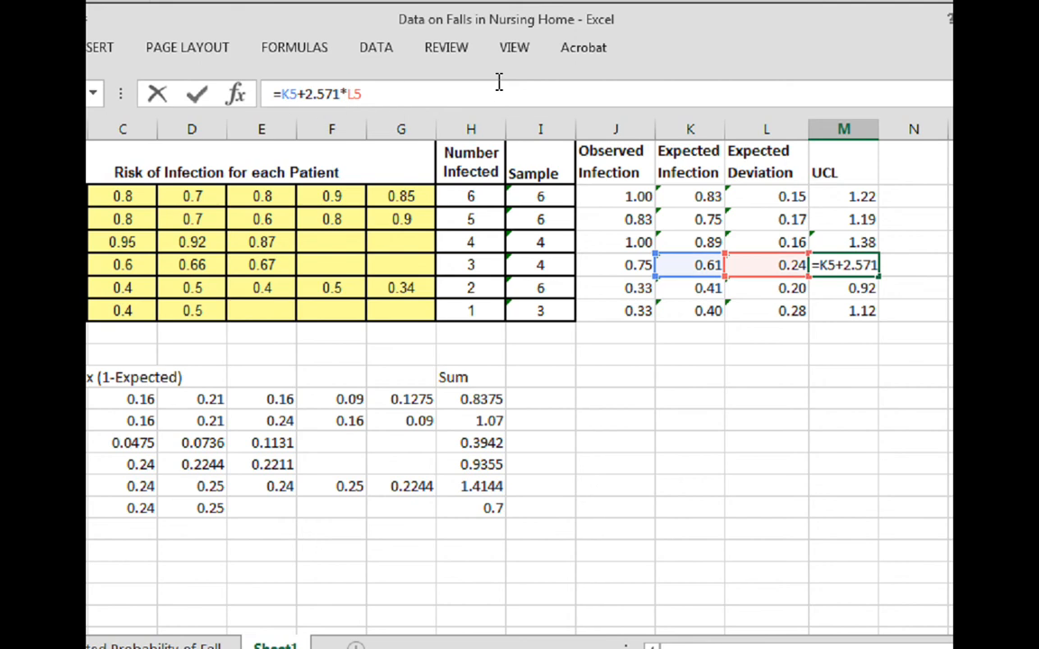
key(BackSpace)
key(BackSpace)
key(BackSpace)
key(BackSpace)
key(BackSpace)
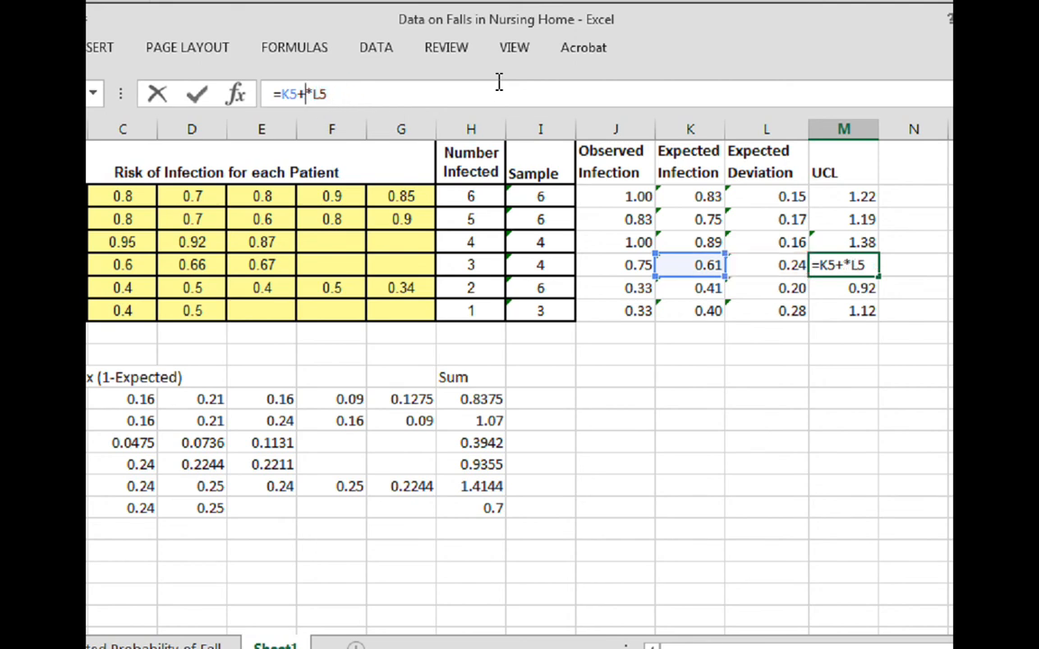
text(3)
text(.182)
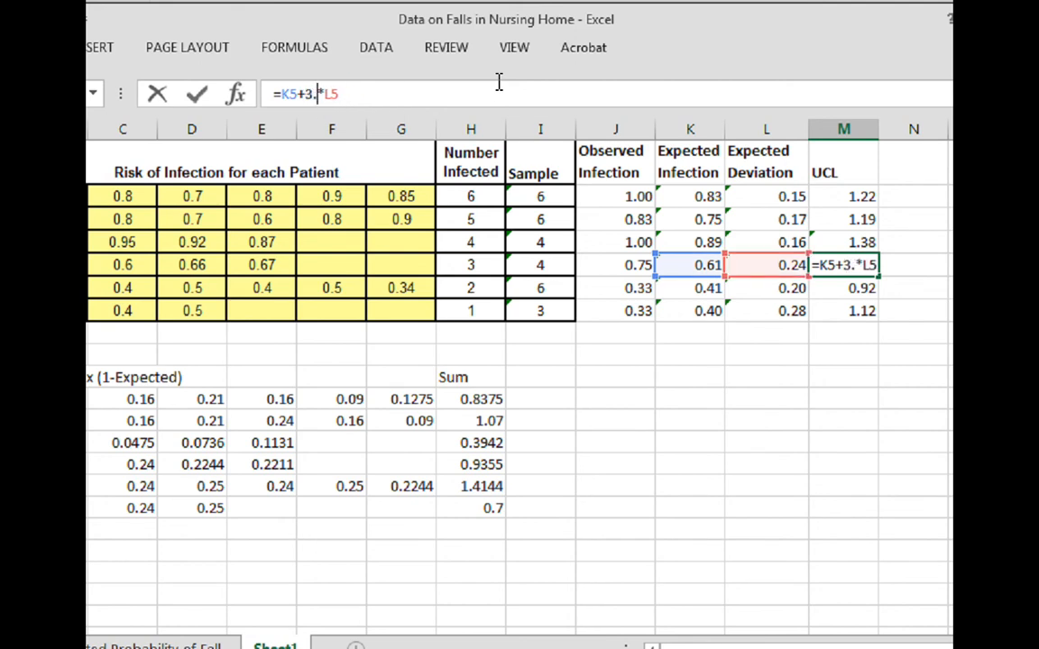
key(Return)
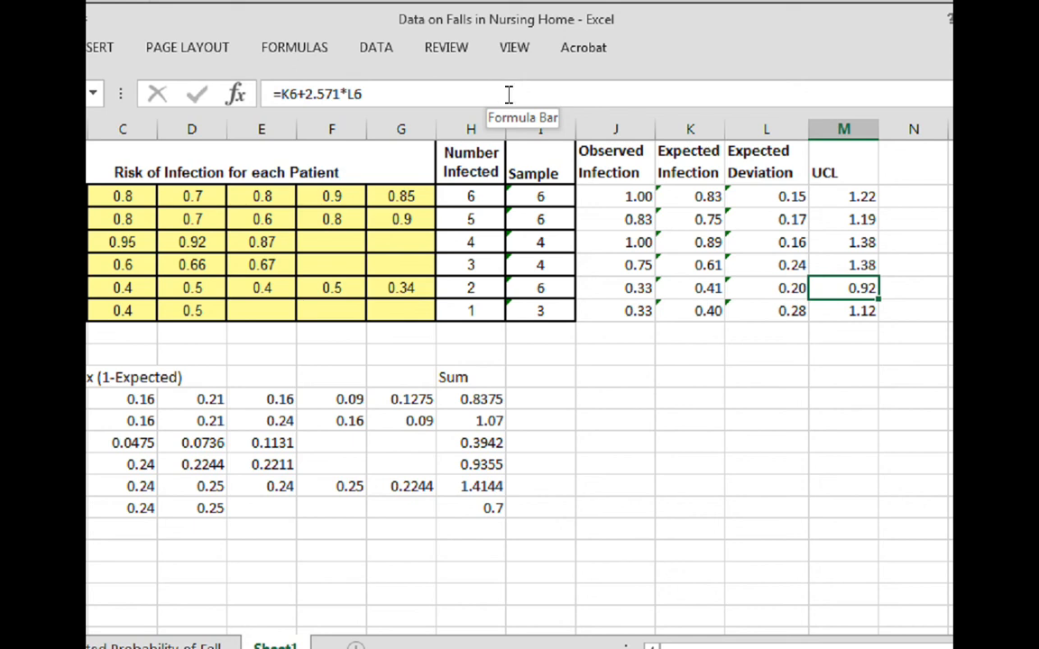
Change the multiplier in Week 6's UCL formula in M7 to 3.182, giving =K7+3.182*L7
click(858, 313)
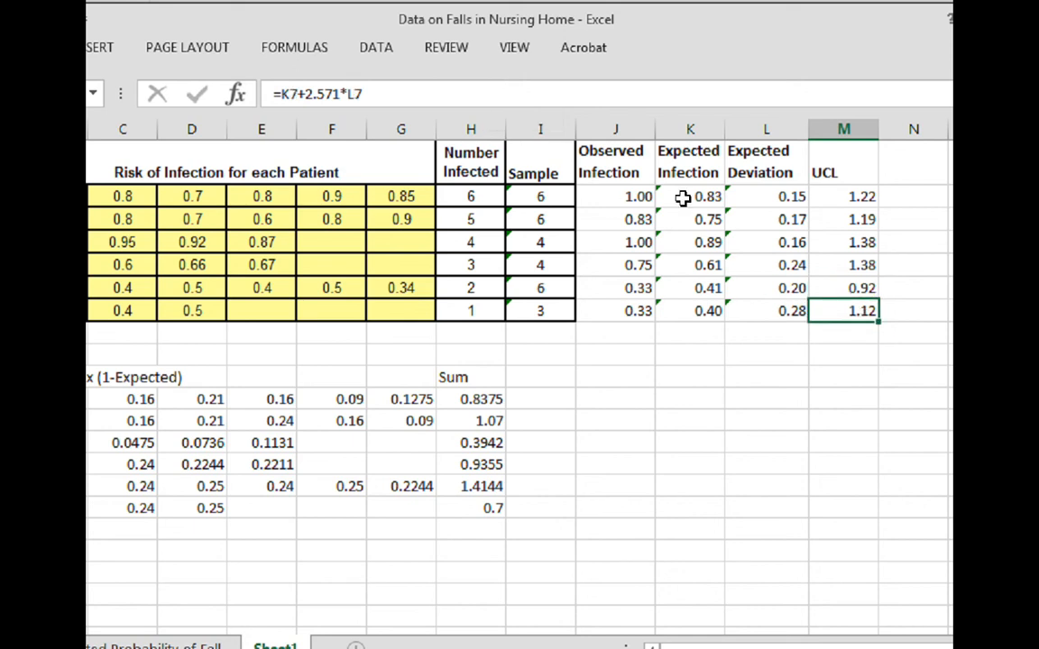
click(339, 94)
key(BackSpace)
key(BackSpace)
key(BackSpace)
key(BackSpace)
key(BackSpace)
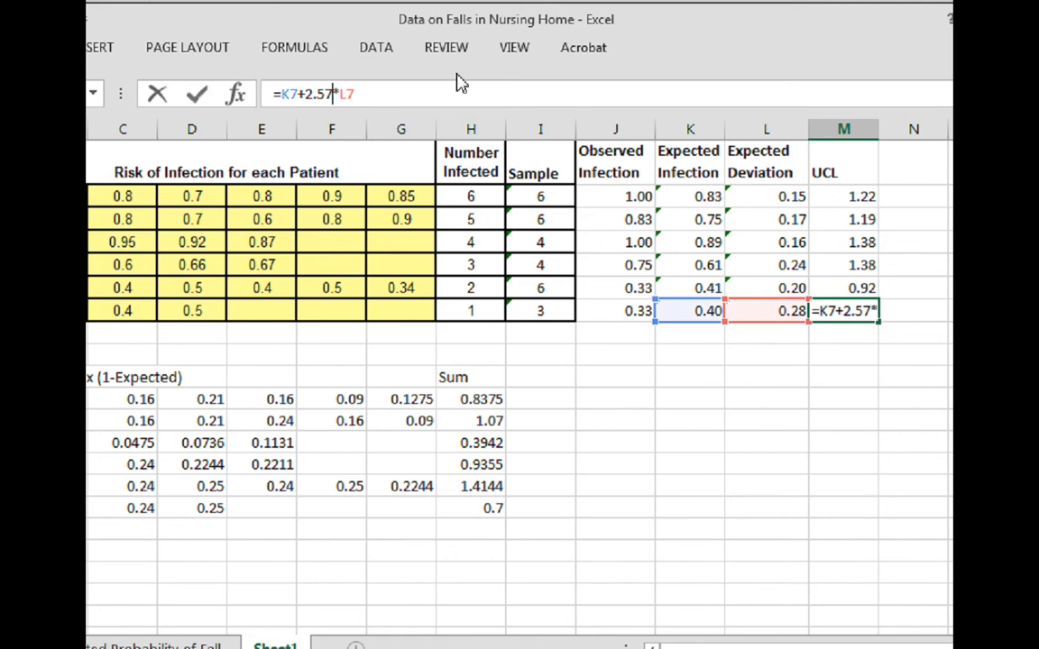
text(3)
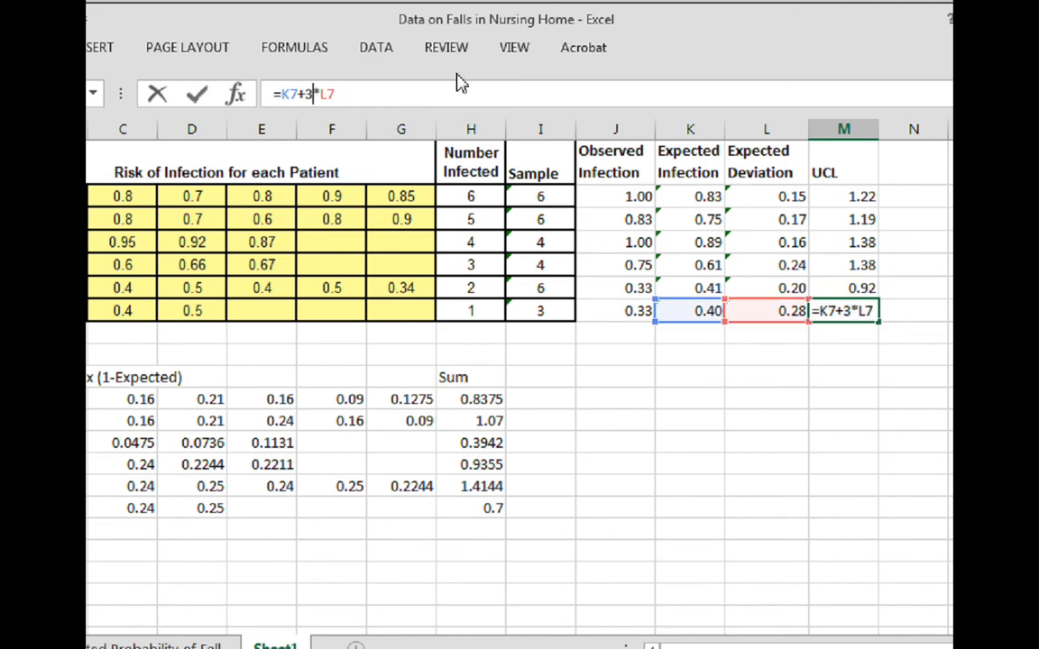
text(.182)
key(Return)
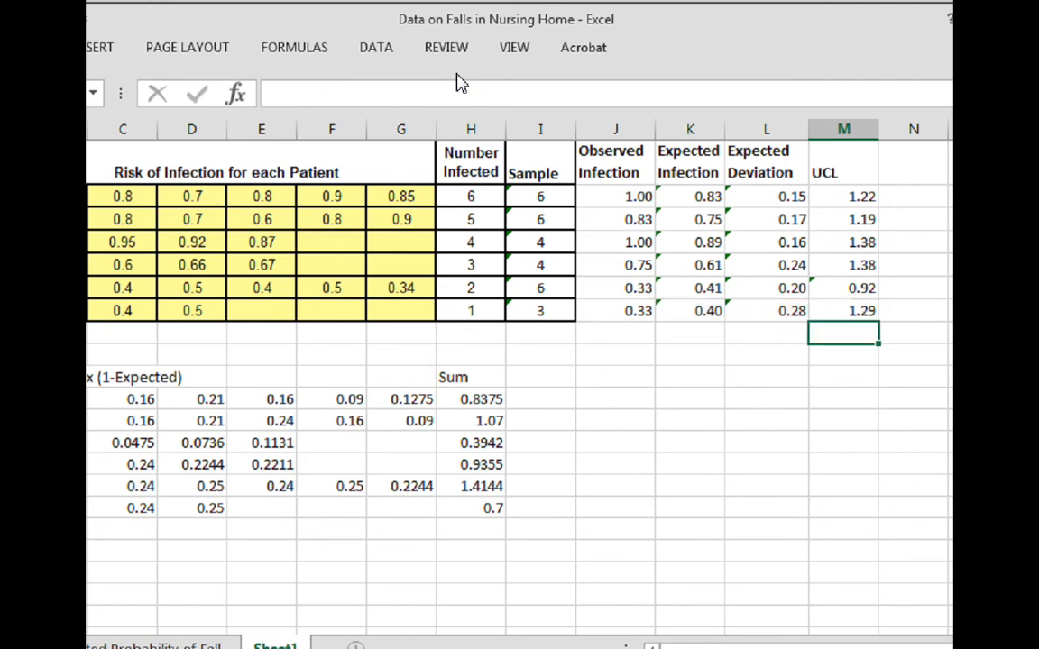
Add the column header LCL in N1, next to the UCL header
click(916, 163)
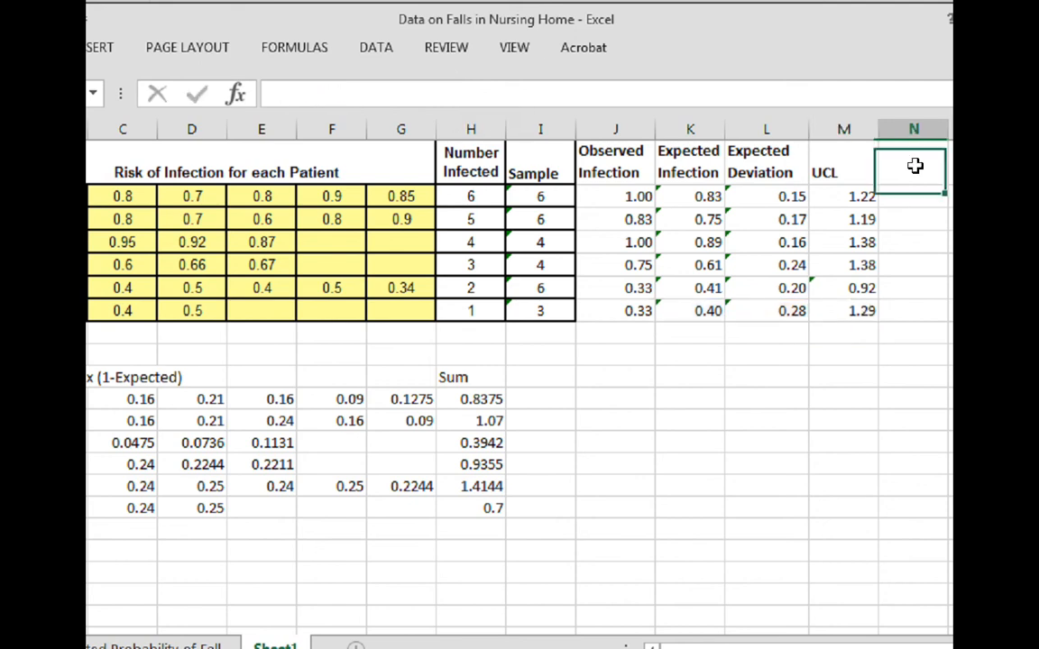
text(L)
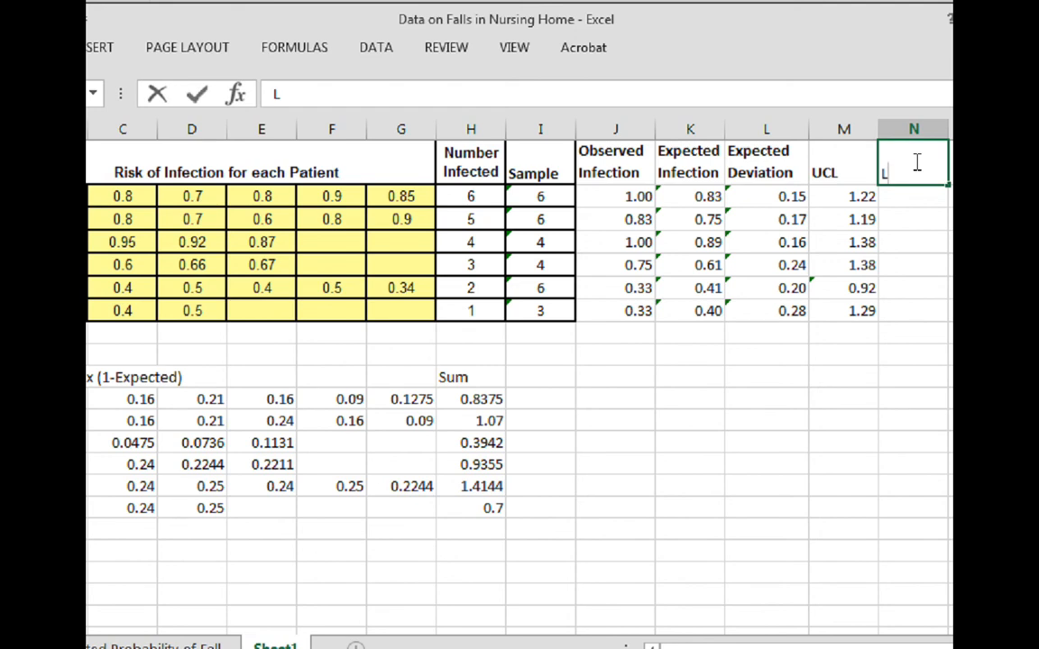
text(CL)
key(Return)
Enter =K2*2.571*L2 in N2 as Week 1's LCL formula and copy it down through N7
text(=)
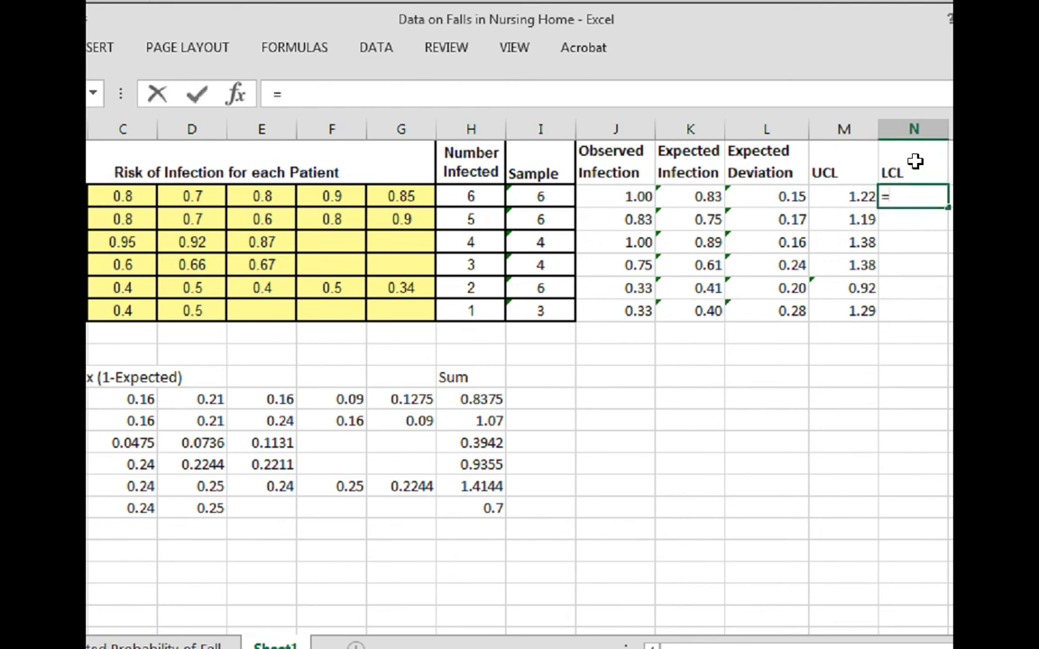
key(Left)
key(Left)
key(Left)
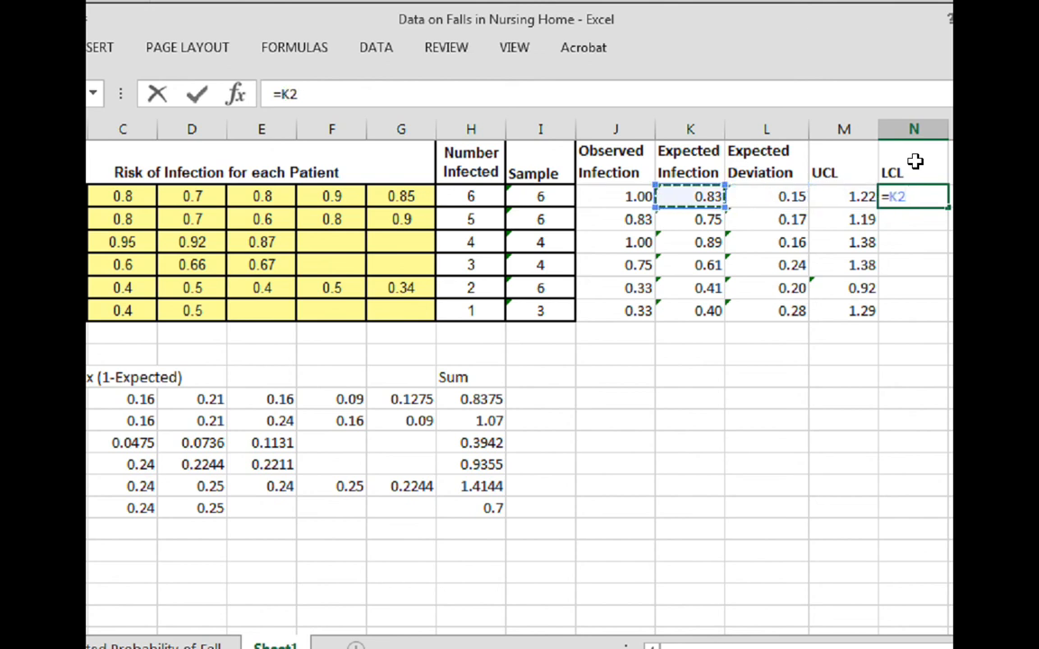
text(*)
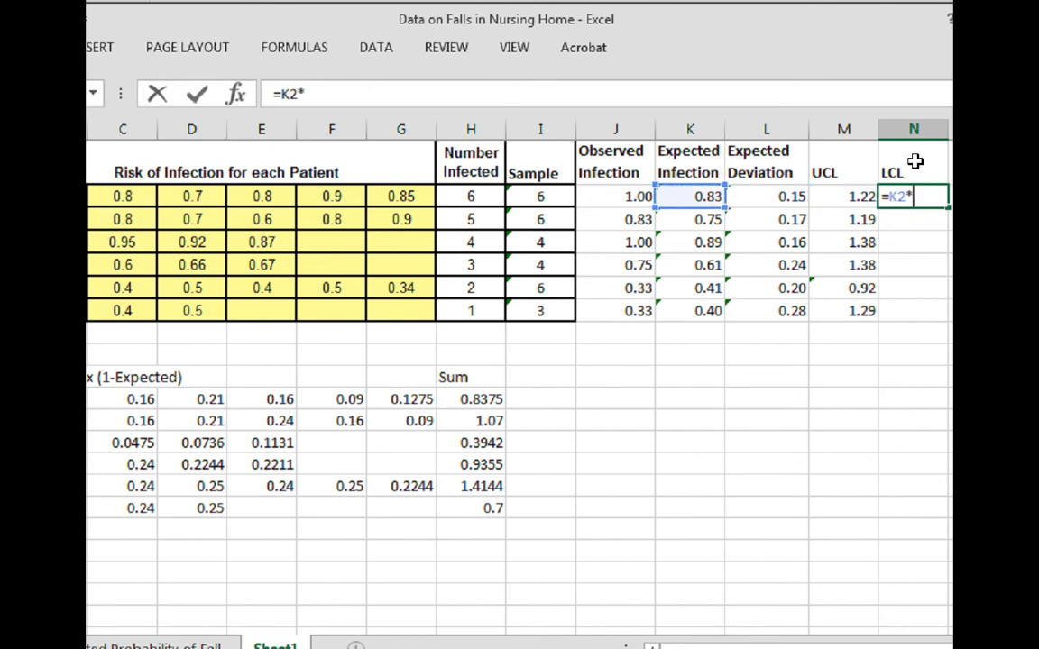
text(2.571)
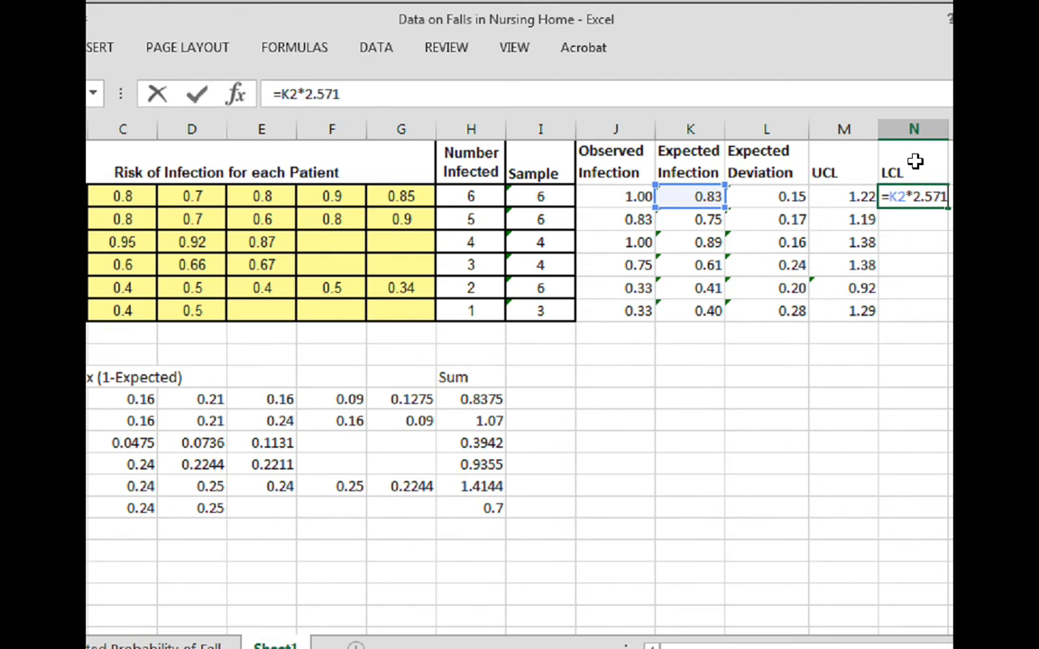
text(*)
click(784, 197)
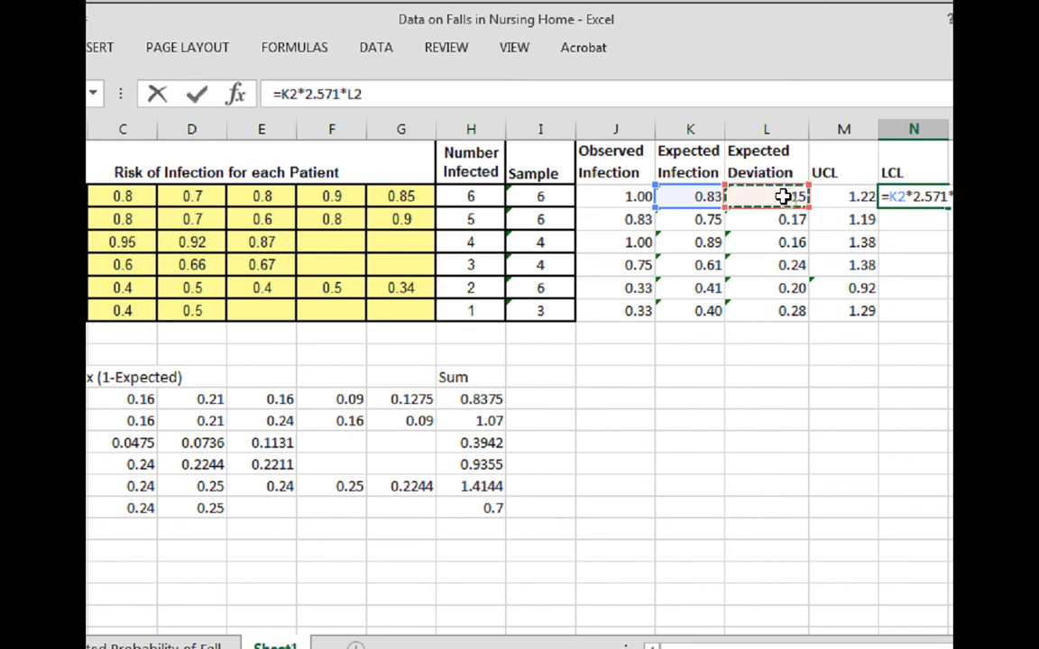
key(Return)
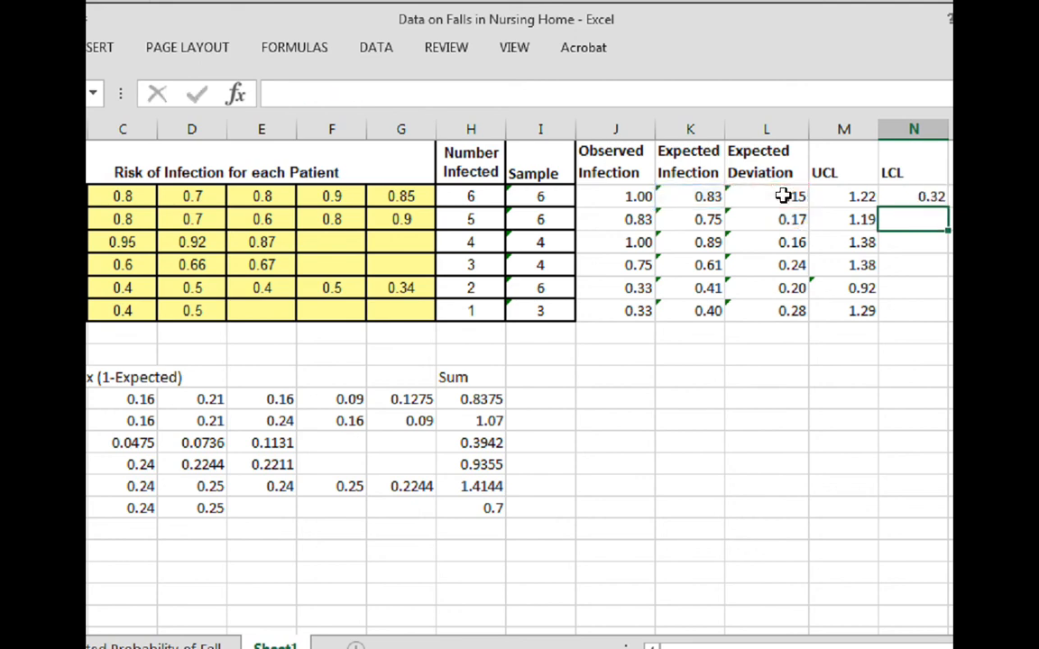
click(920, 196)
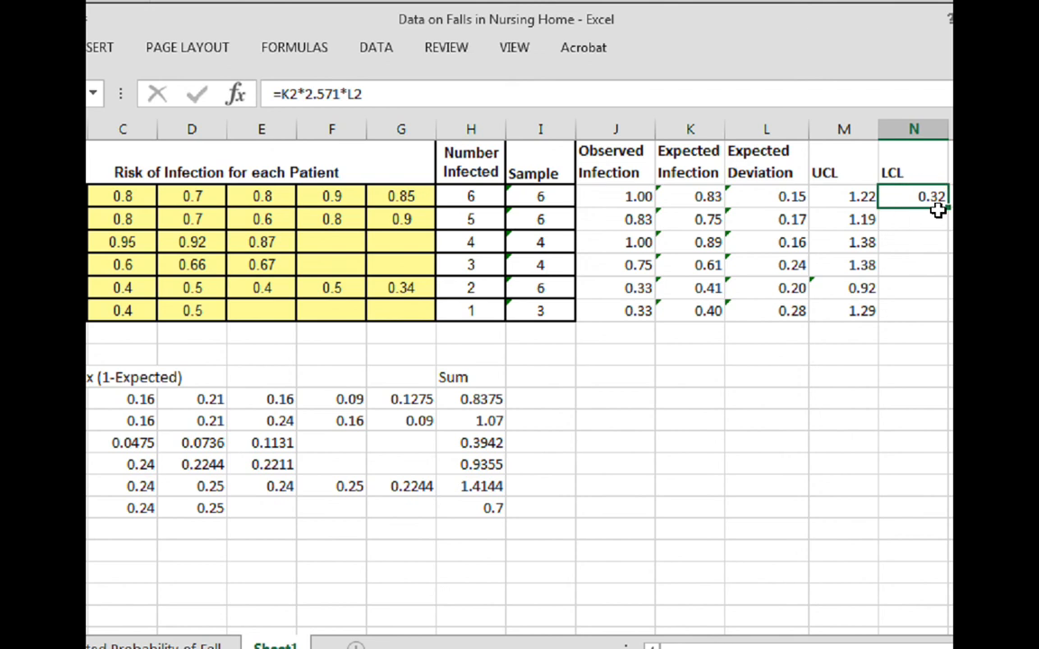
drag(945, 209, 947, 313)
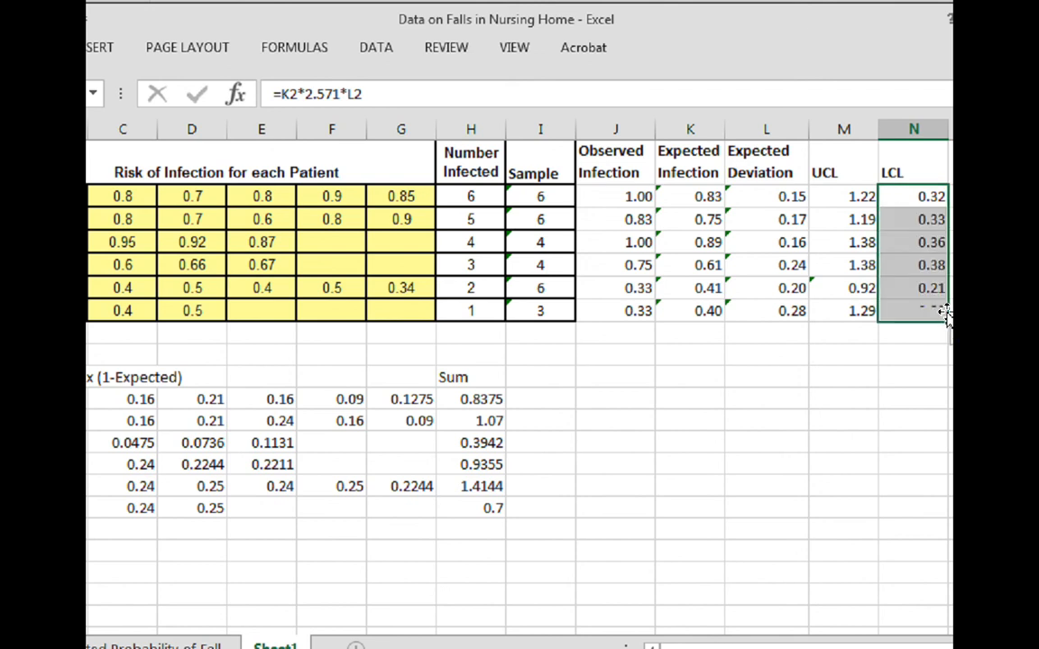
Change the multiplier in Week 3's LCL formula in N4 to 3.182, giving =K4*3.182*L4
click(922, 243)
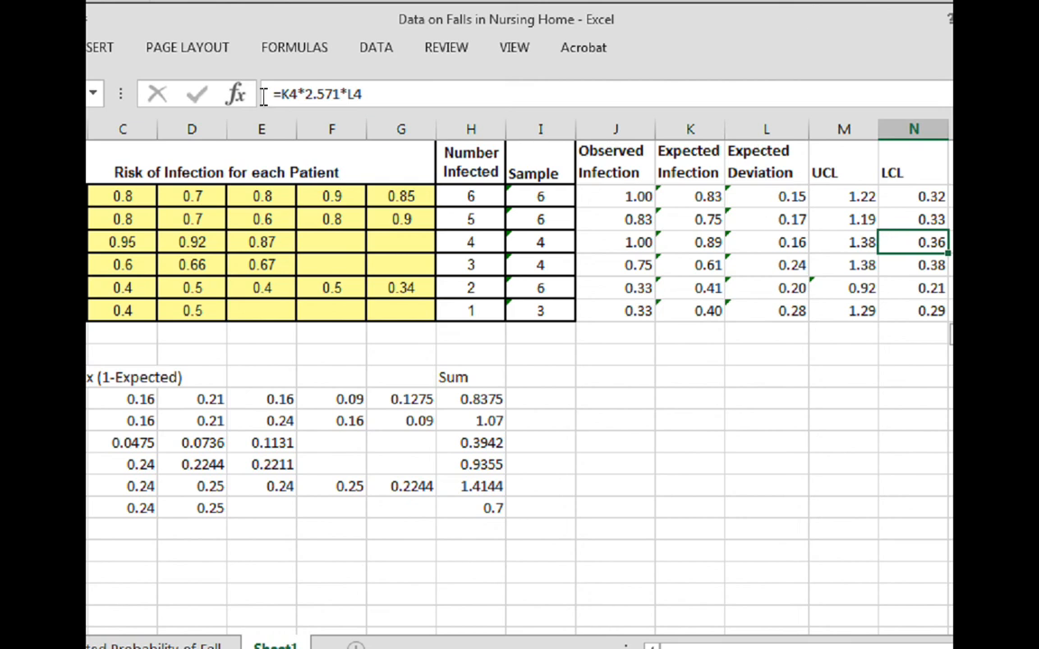
click(339, 93)
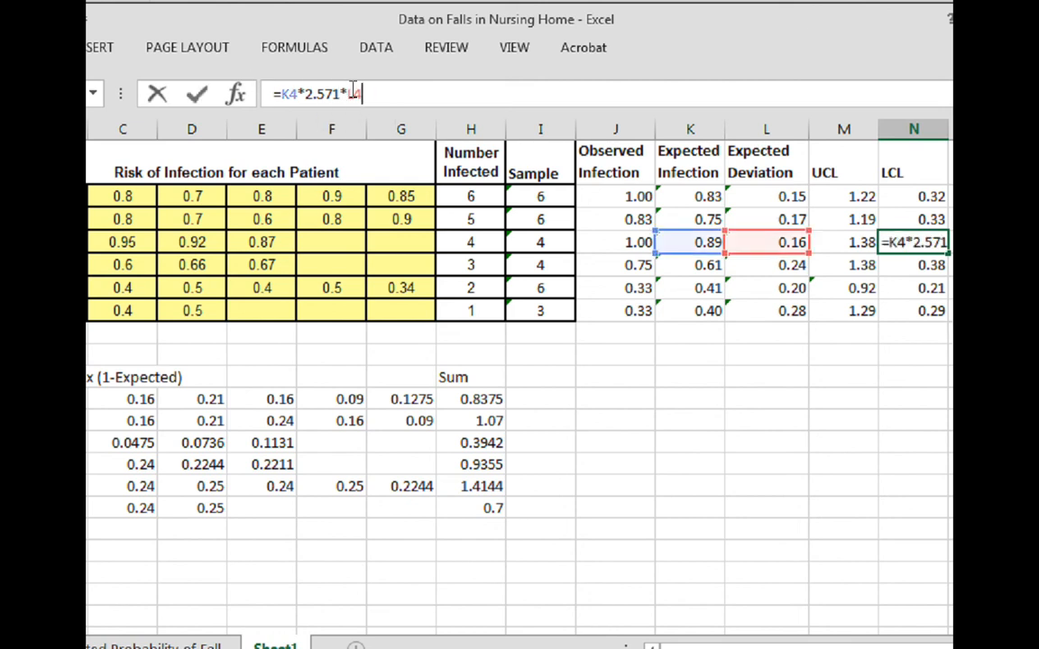
key(BackSpace)
key(BackSpace)
key(BackSpace)
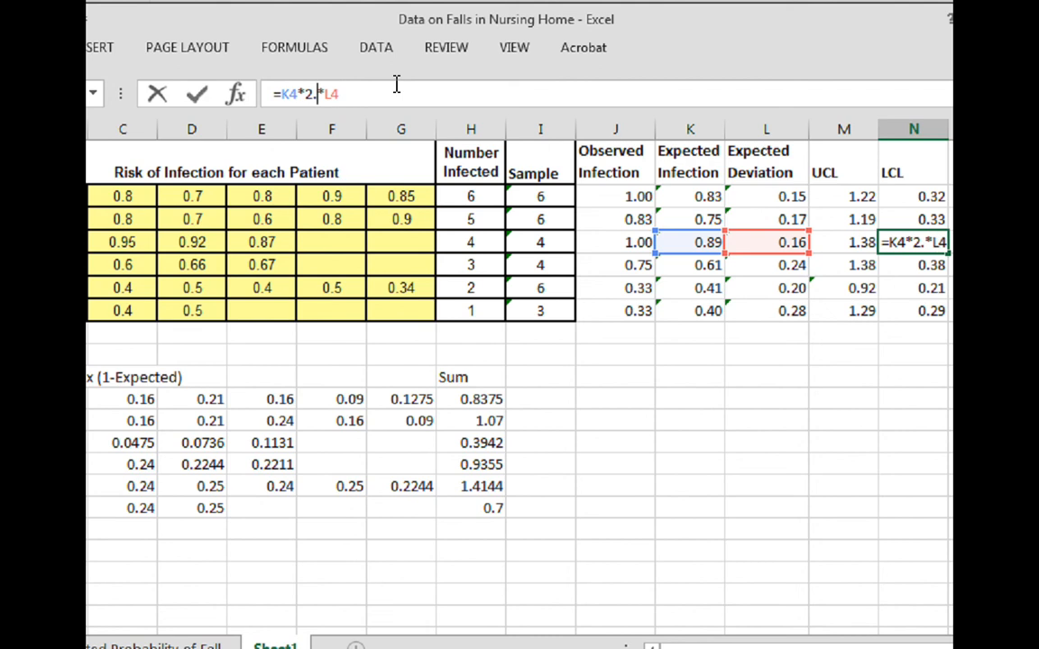
key(BackSpace)
key(BackSpace)
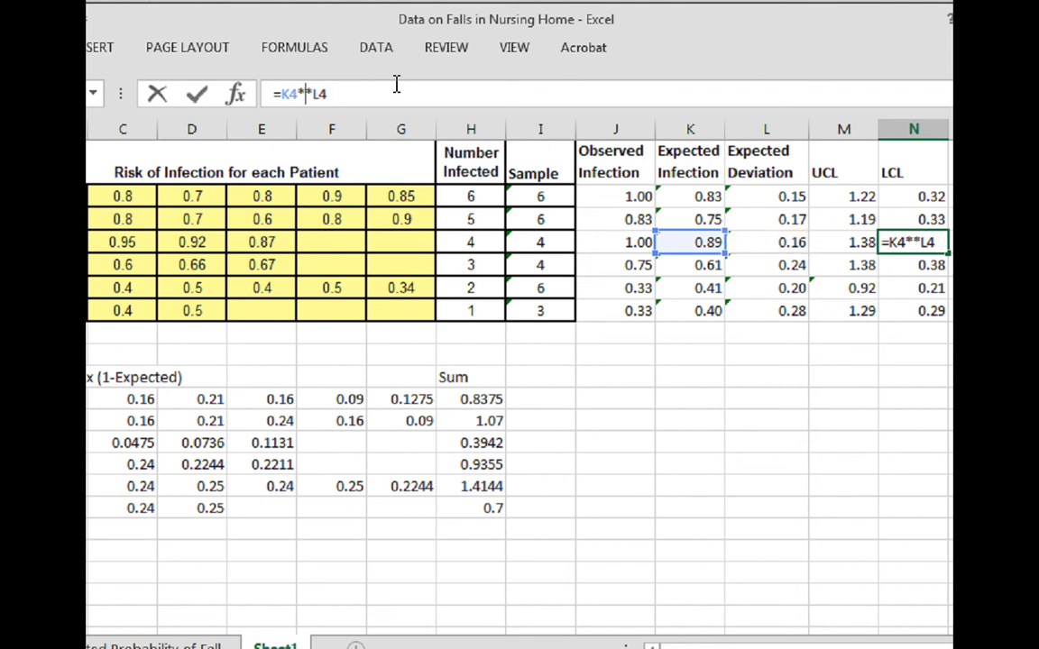
text(3.1)
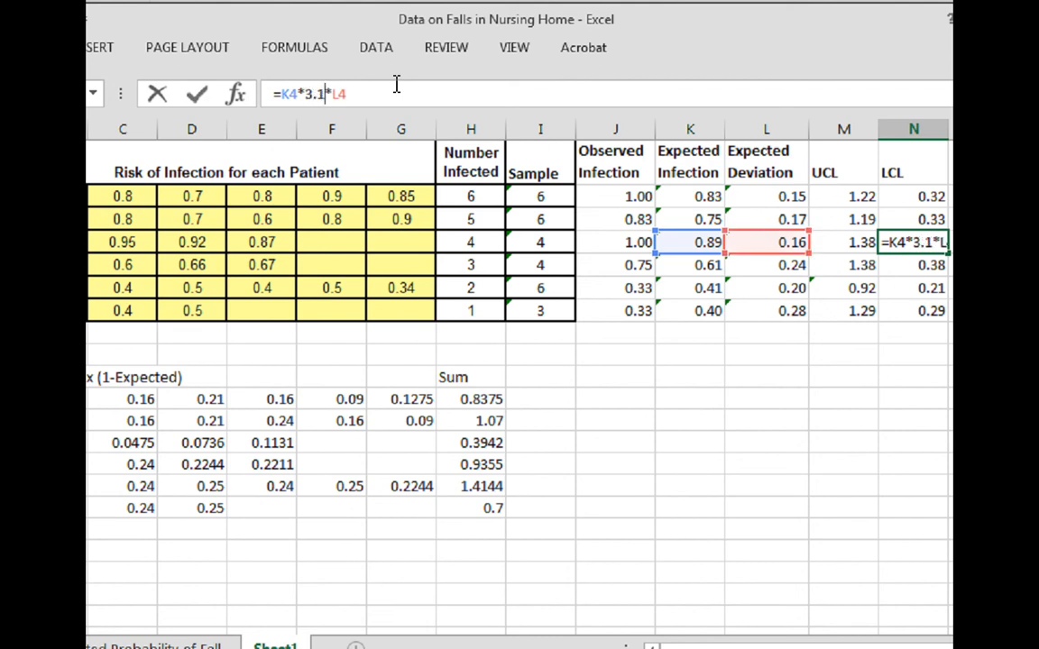
text(82)
key(Return)
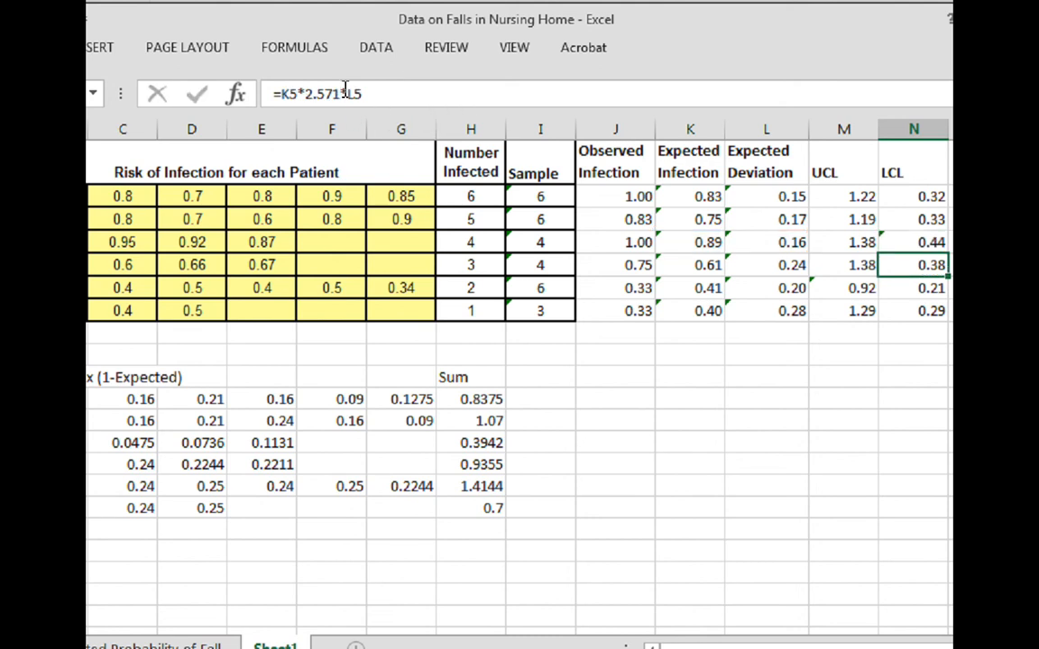
Change the multiplier in Week 4's LCL formula in N5 to 3.182, giving =K5*3.182*L5
click(344, 90)
key(BackSpace)
key(BackSpace)
key(BackSpace)
key(BackSpace)
key(BackSpace)
text(3.182)
key(Return)
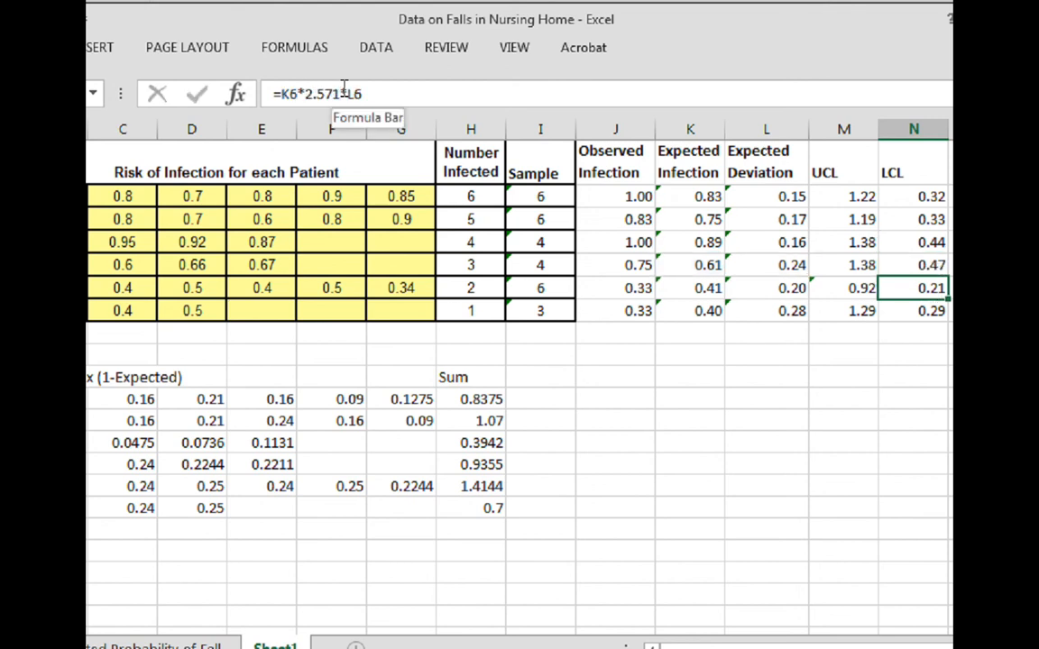
Change the multiplier in Week 6's LCL formula in N7 to 3.182, giving =K7*3.182*L7
key(Down)
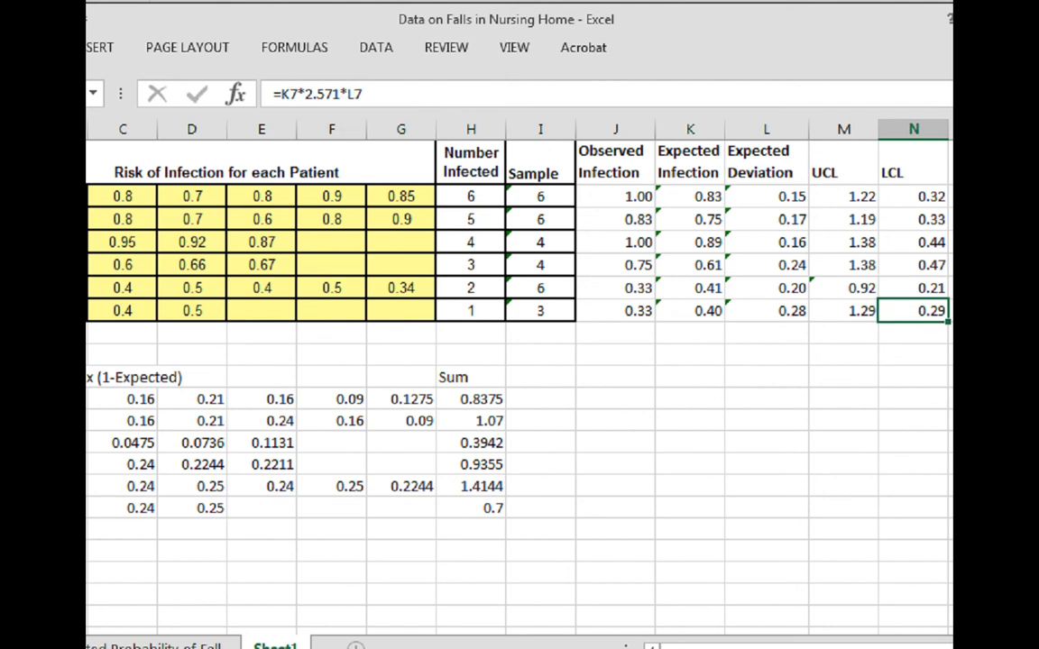
click(339, 94)
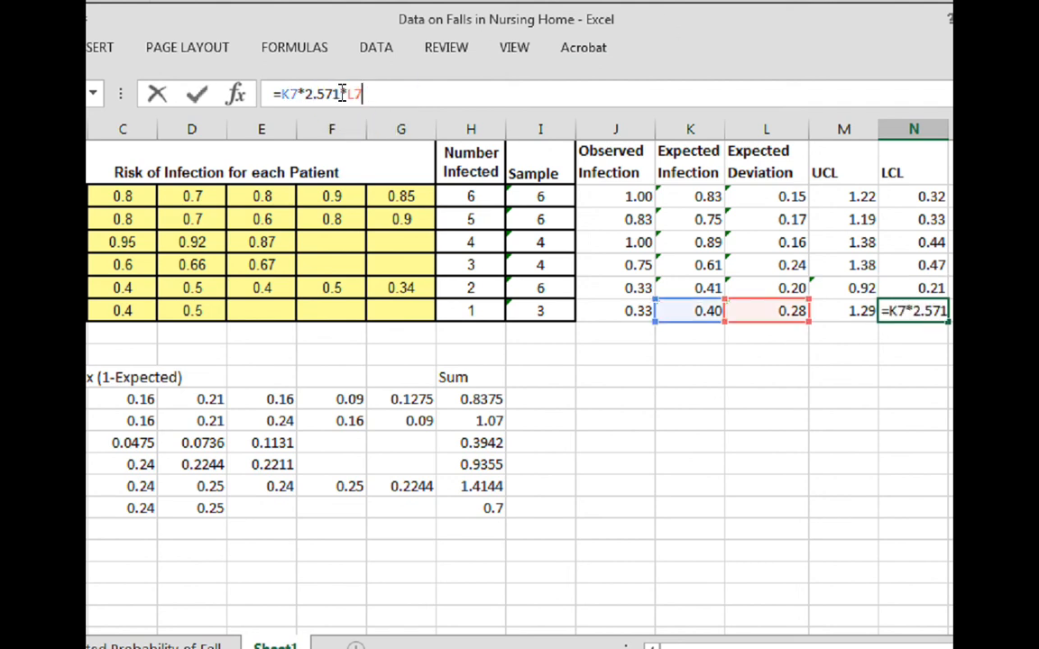
key(BackSpace)
key(BackSpace)
key(BackSpace)
key(BackSpace)
key(BackSpace)
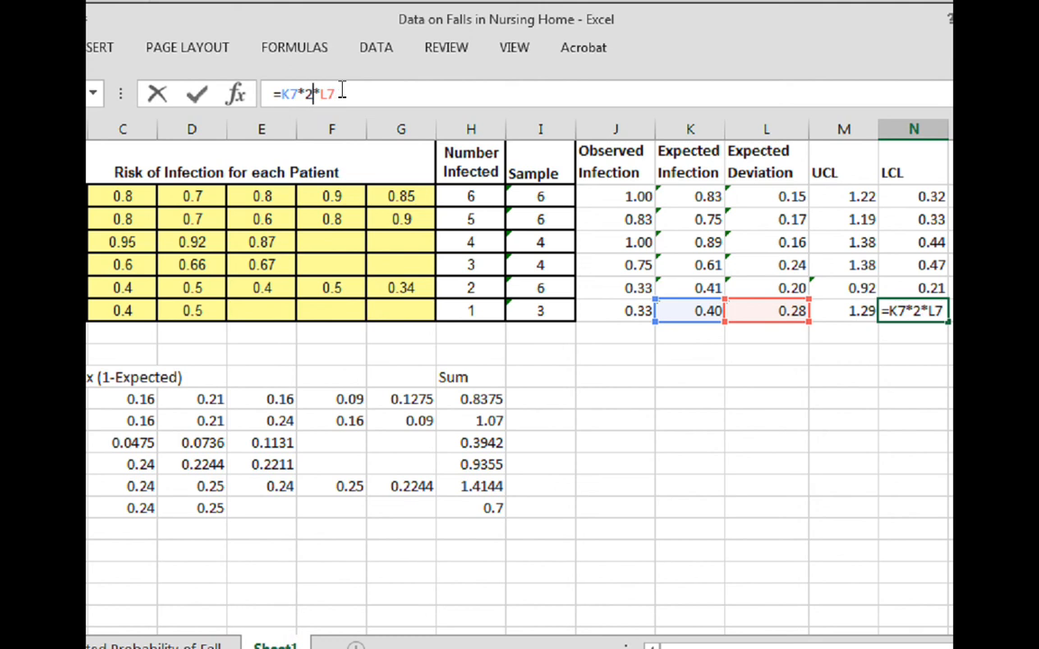
text(3.182)
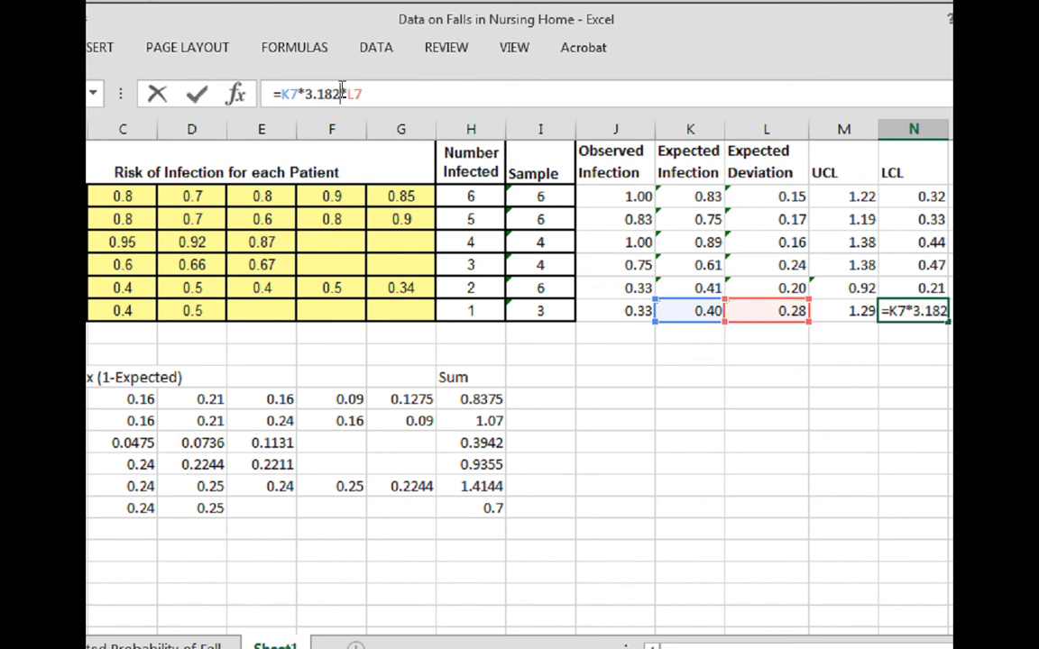
key(Return)
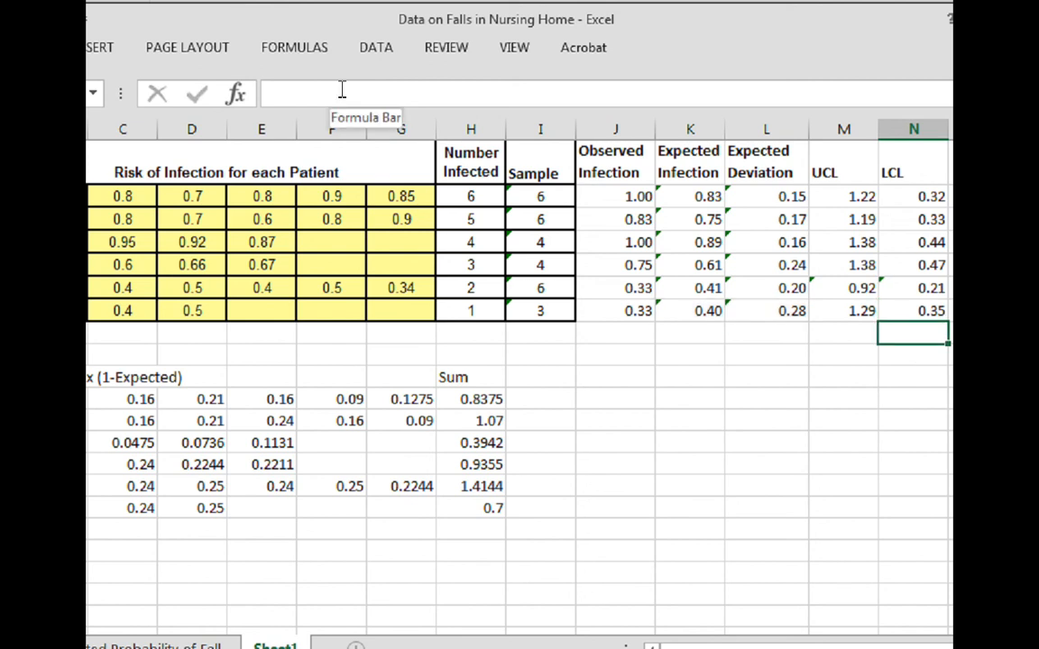
Correct Week 1's LCL formula in N2 by replacing the first multiplication with a subtraction, giving =K2-2.571*L2
click(934, 197)
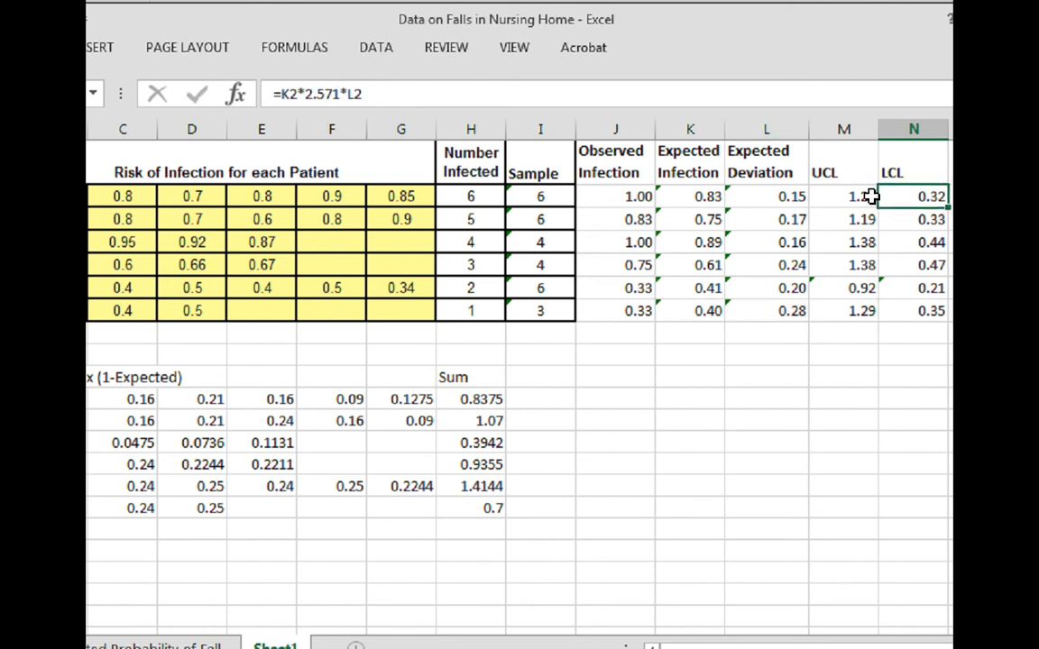
click(303, 96)
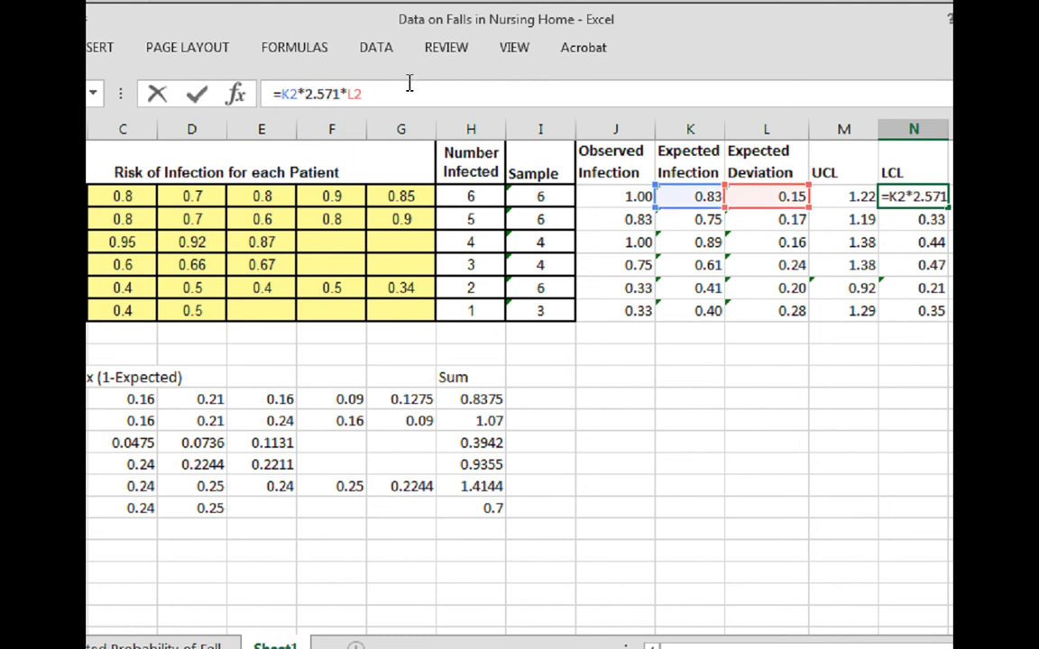
key(BackSpace)
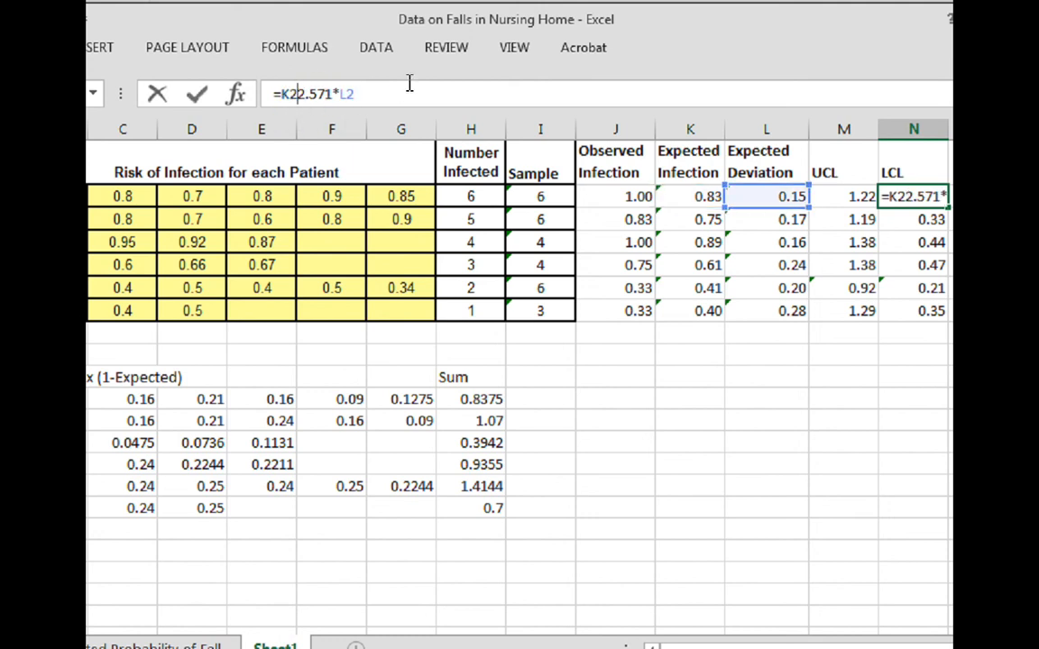
text(-)
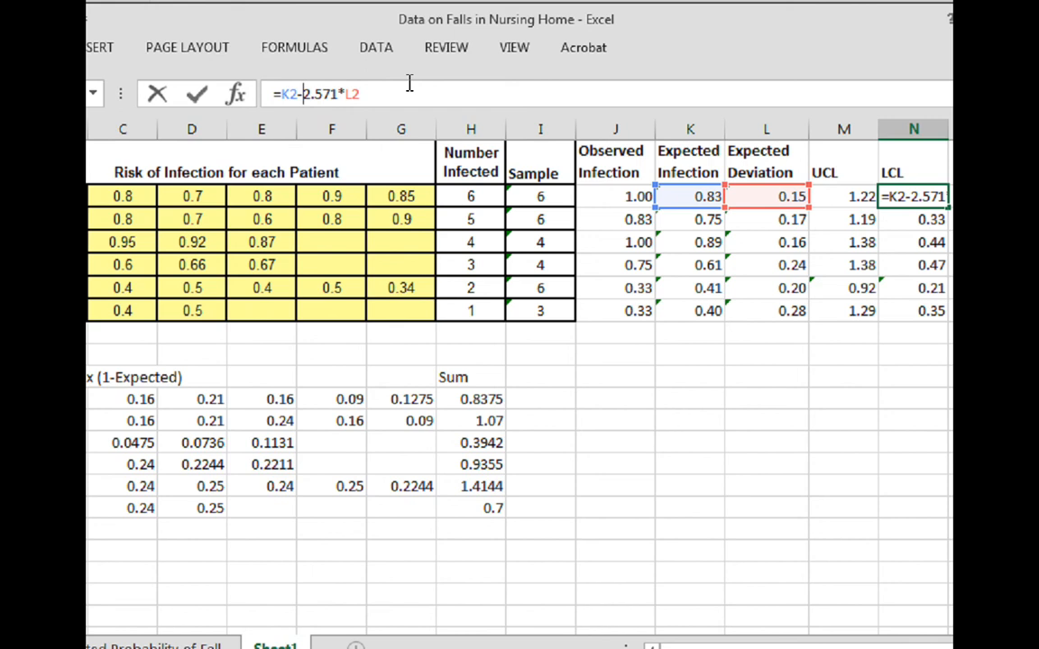
key(Return)
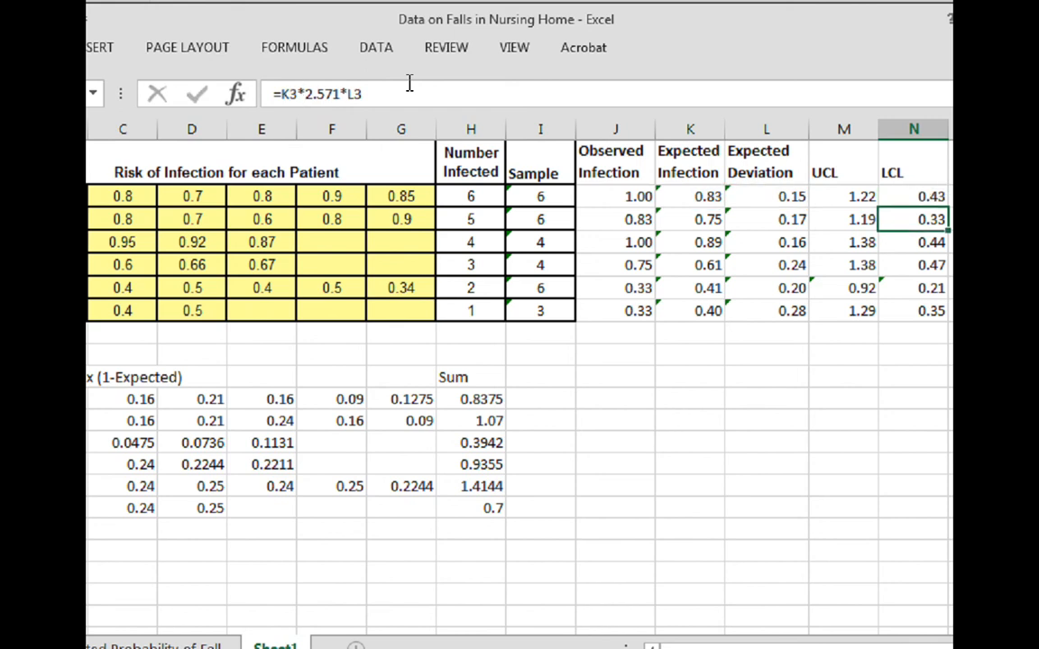
Fill Week 1's corrected LCL formula from N2 down through N7 for all six weeks
click(927, 199)
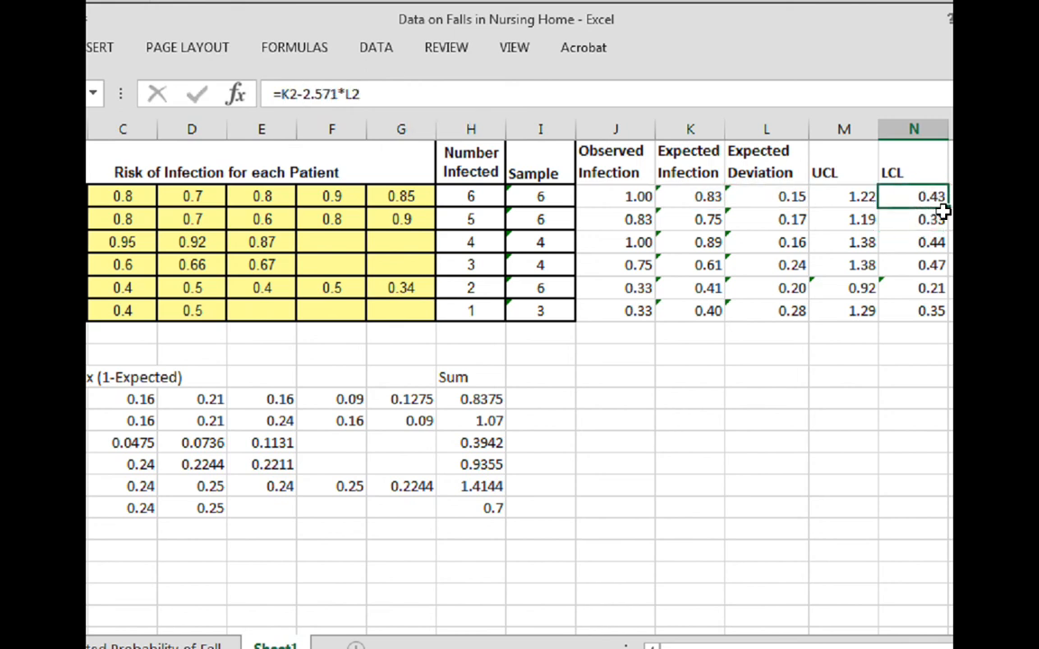
drag(942, 211, 942, 321)
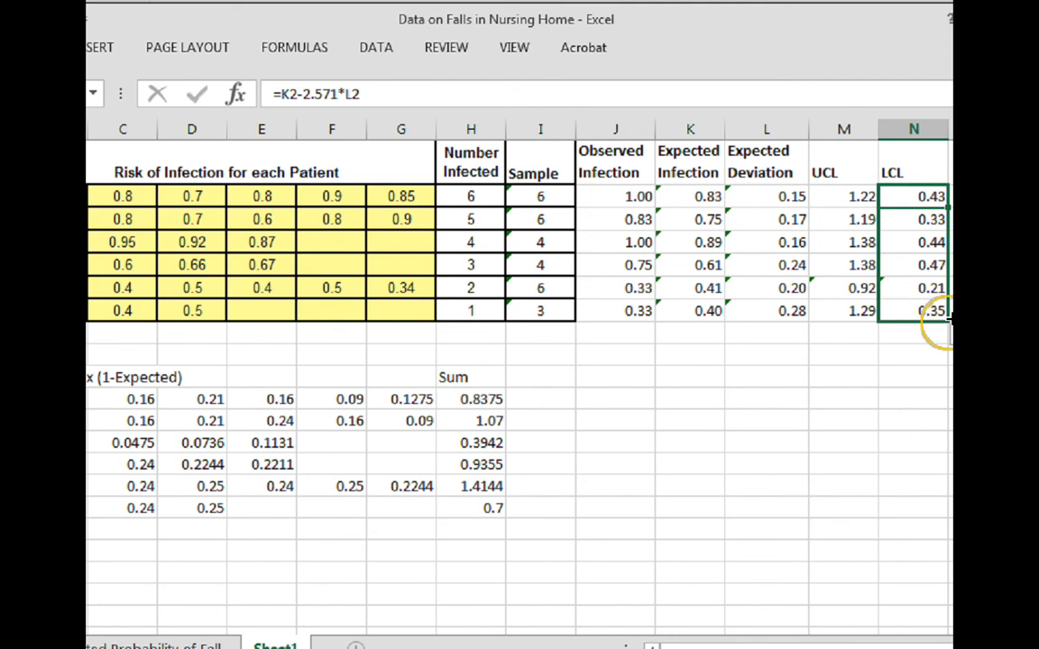
click(932, 224)
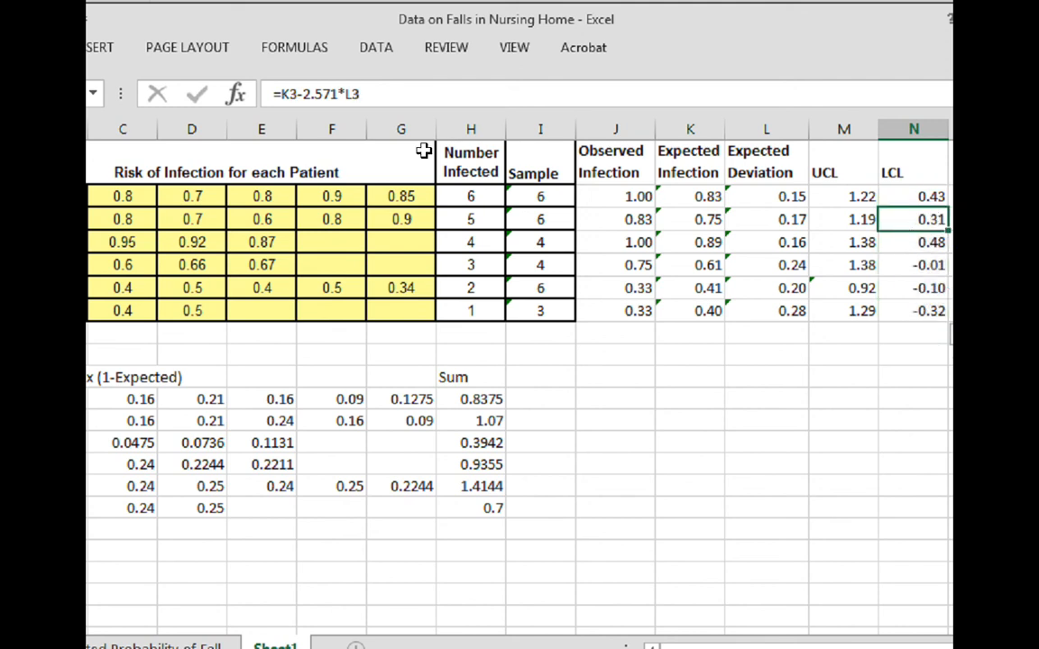
Change the multiplier in Week 3's LCL formula in N4 to 3.182, giving =K4-3.182*L4
click(939, 243)
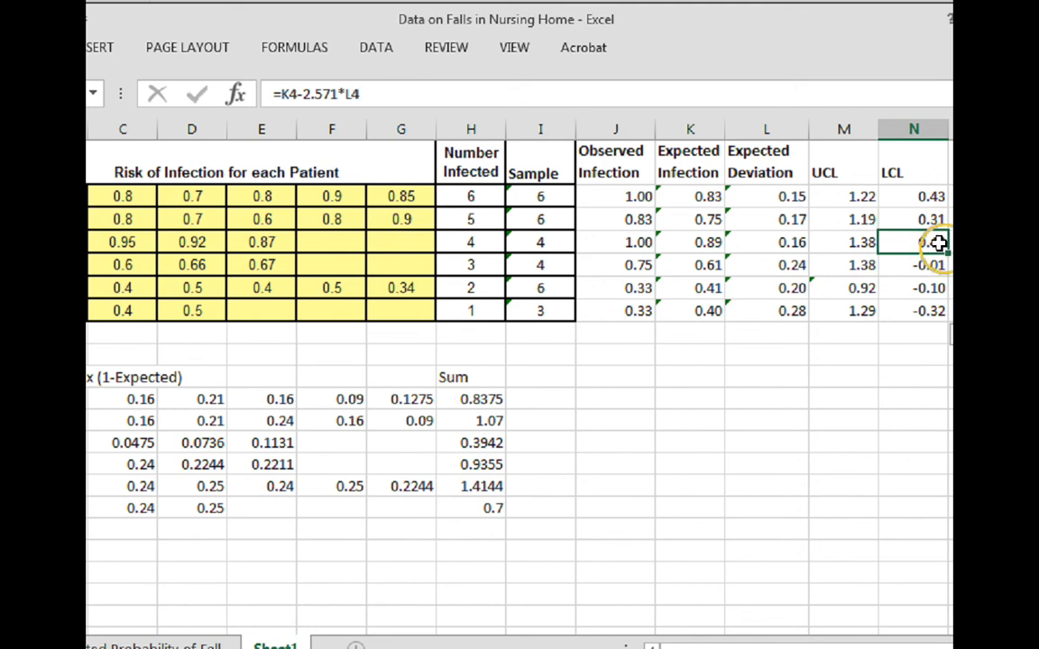
click(337, 94)
key(BackSpace)
key(BackSpace)
key(BackSpace)
key(BackSpace)
key(BackSpace)
text(3.182)
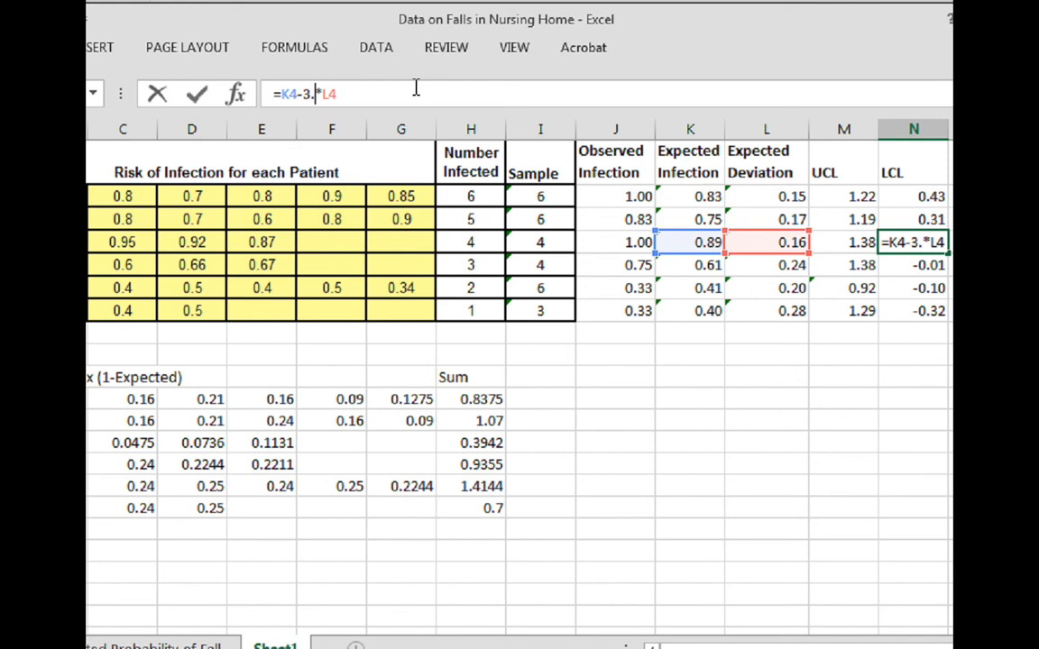
key(Return)
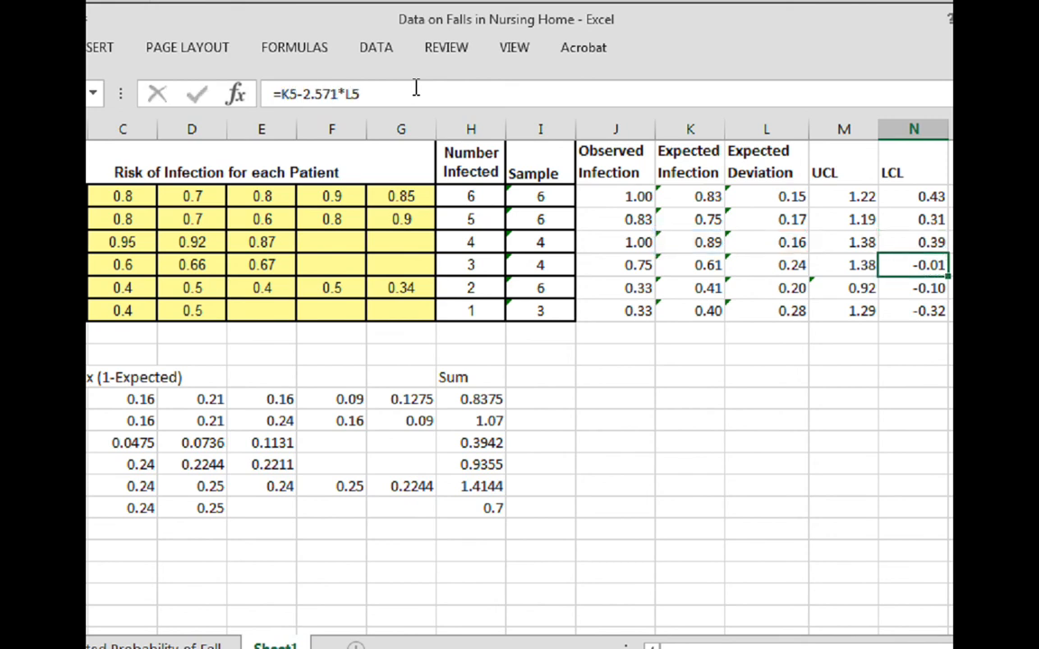
Change the multiplier in Week 4's LCL formula in N5 to 3.182, giving =K5-3.182*L5
click(342, 93)
key(BackSpace)
key(BackSpace)
key(BackSpace)
key(BackSpace)
key(BackSpace)
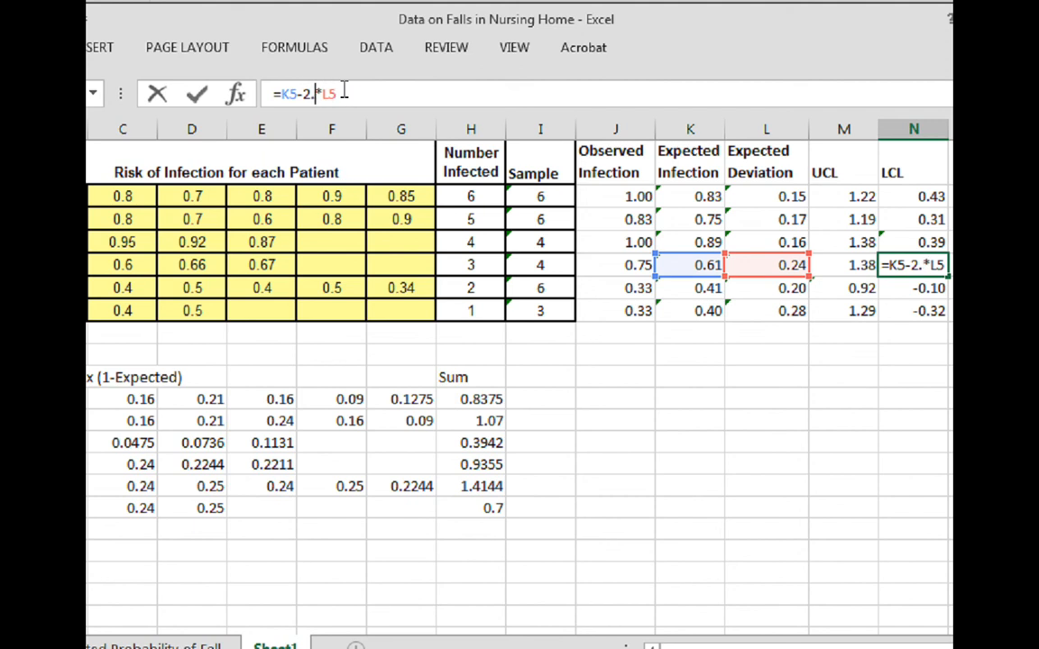
text(3.182)
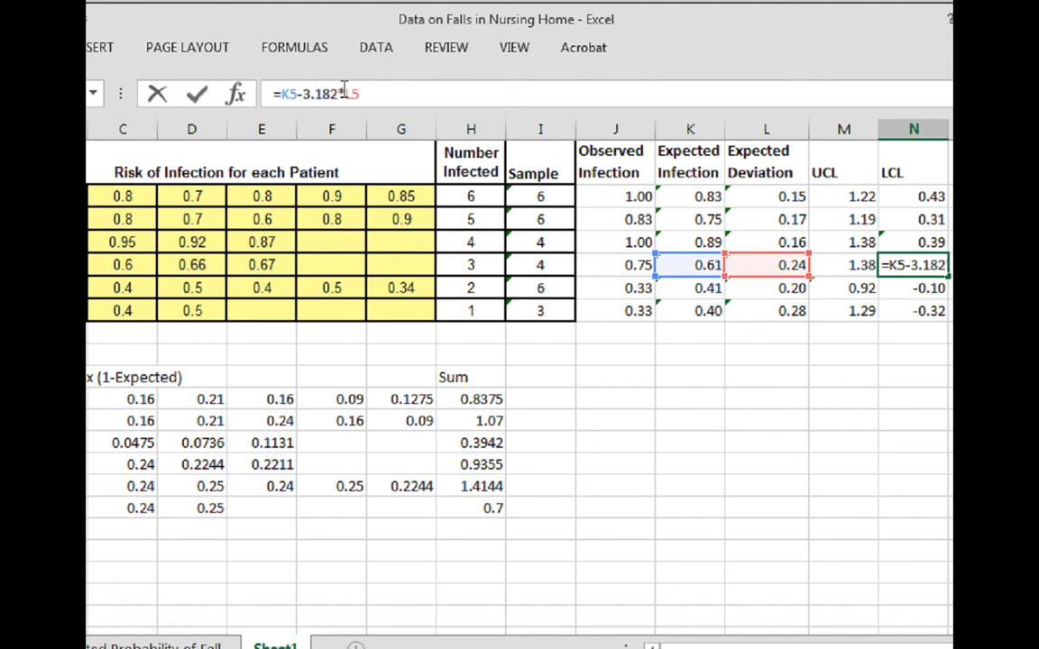
key(Return)
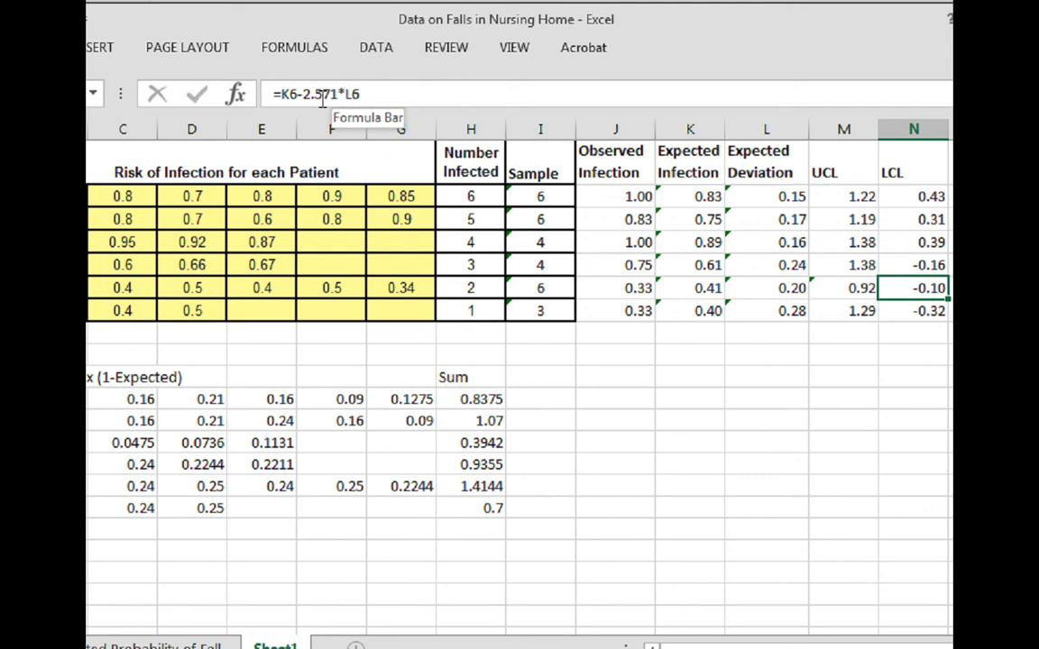
Change the multiplier in Week 6's LCL formula in N7 to 3.182, giving =K7-3.182*L7
click(900, 311)
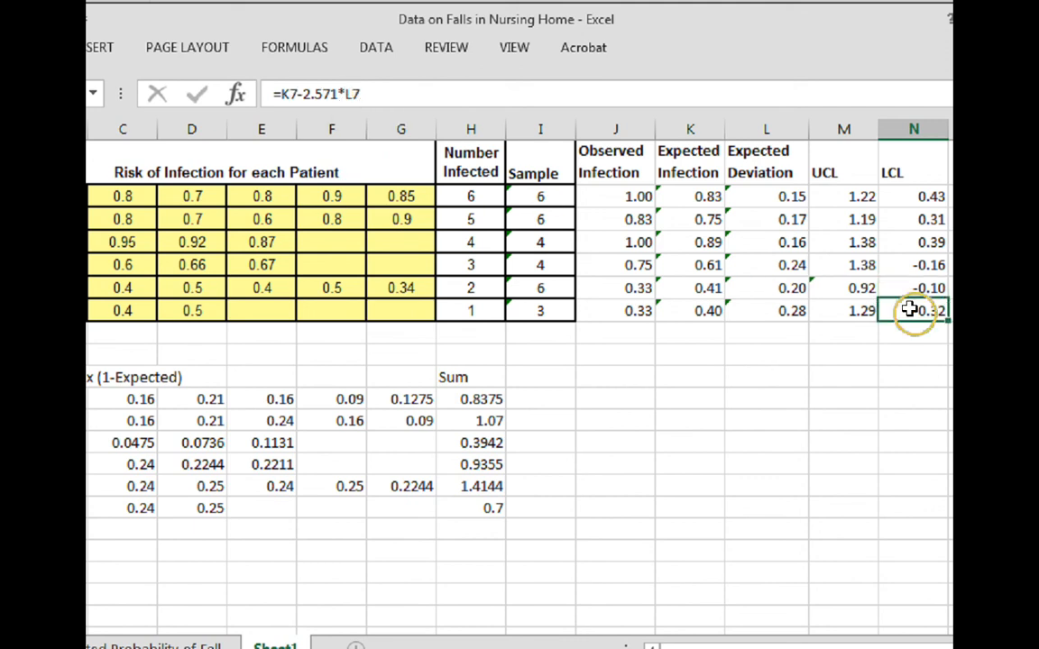
click(341, 96)
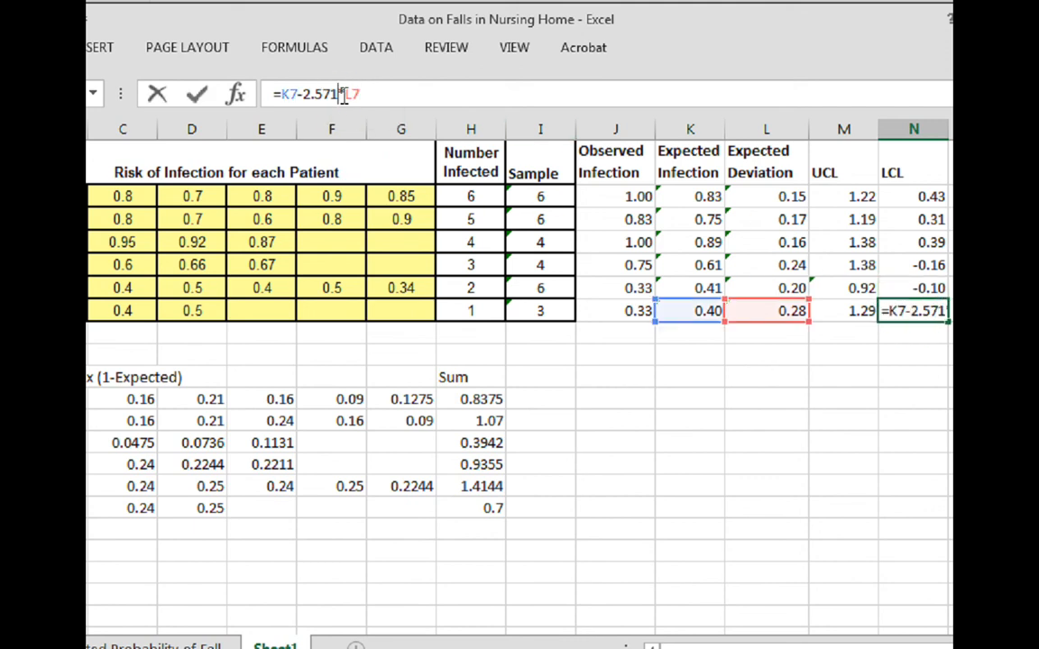
key(BackSpace)
key(BackSpace)
key(BackSpace)
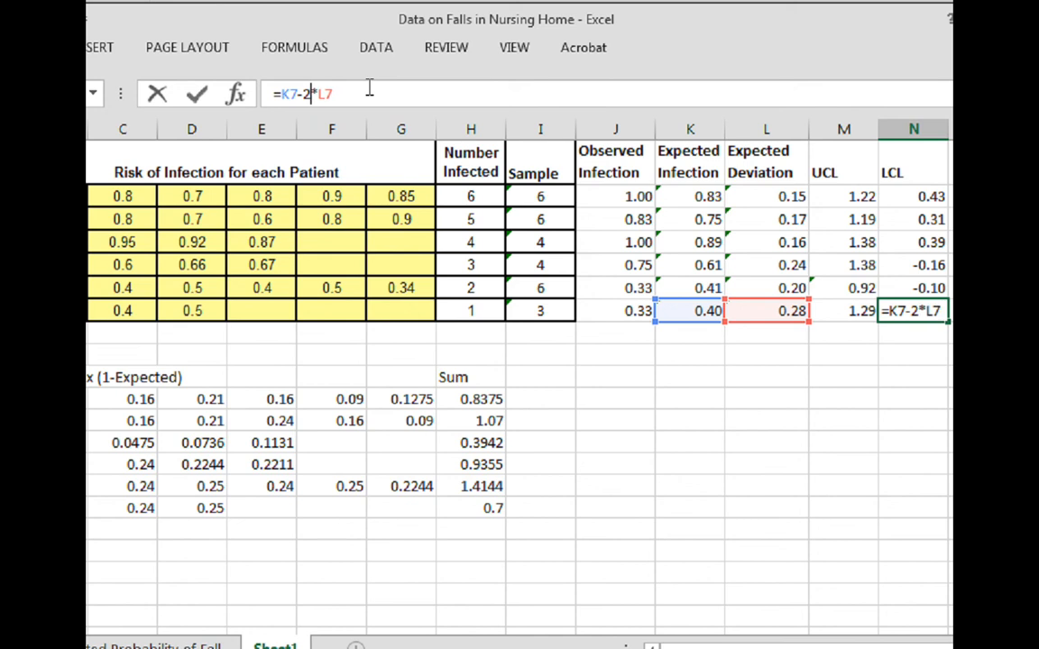
text(3.182)
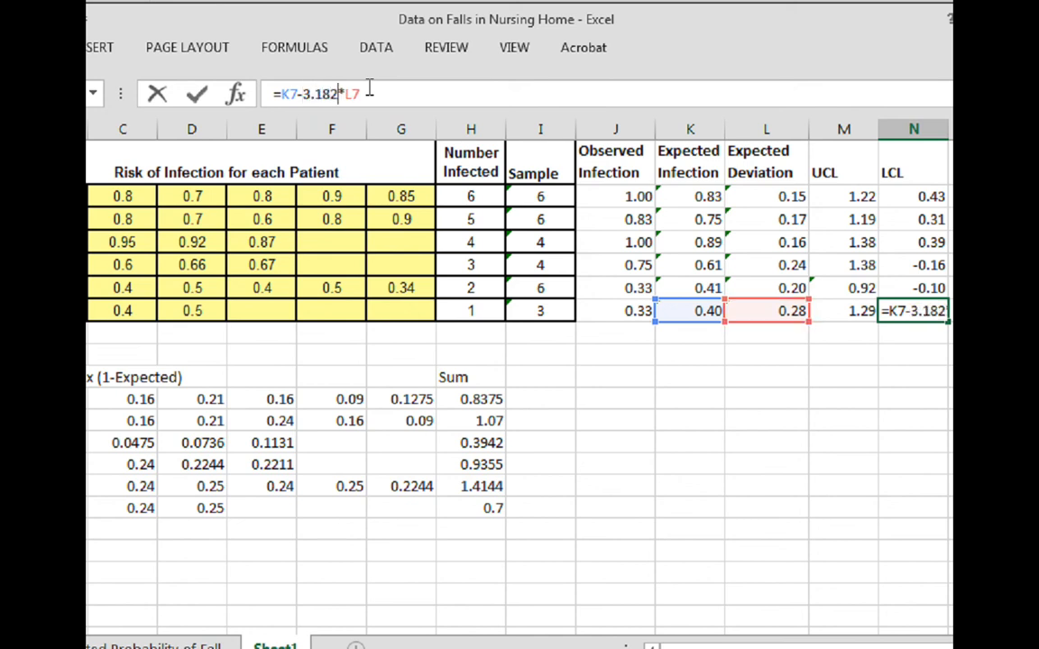
key(Return)
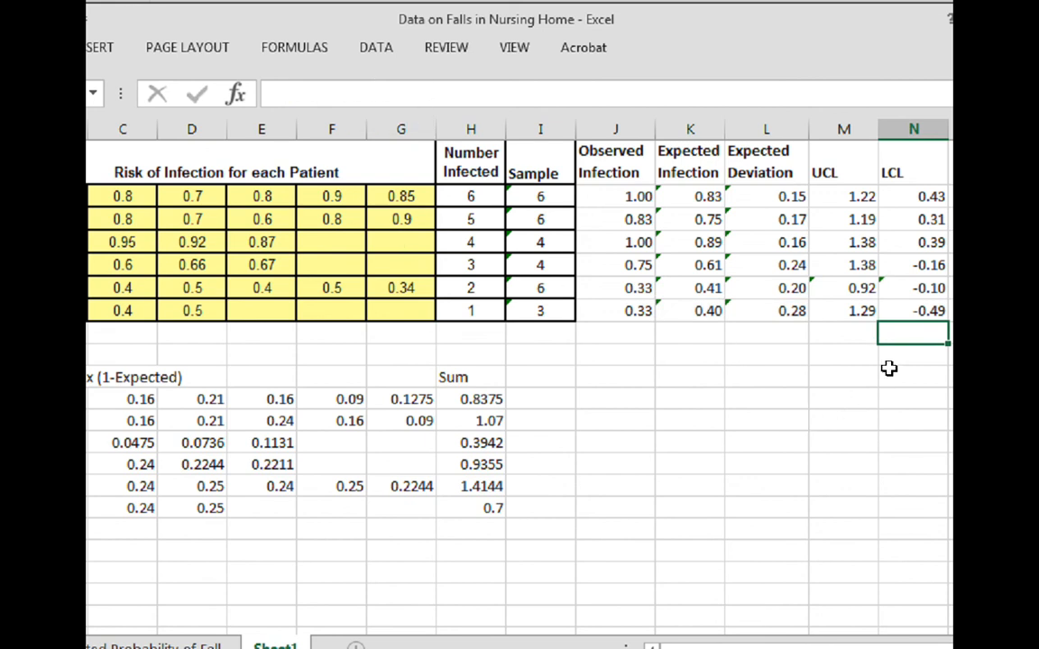
Cap the UCL values above 1 by entering 1 in M2 through M5 and in M7, skipping M6
click(864, 195)
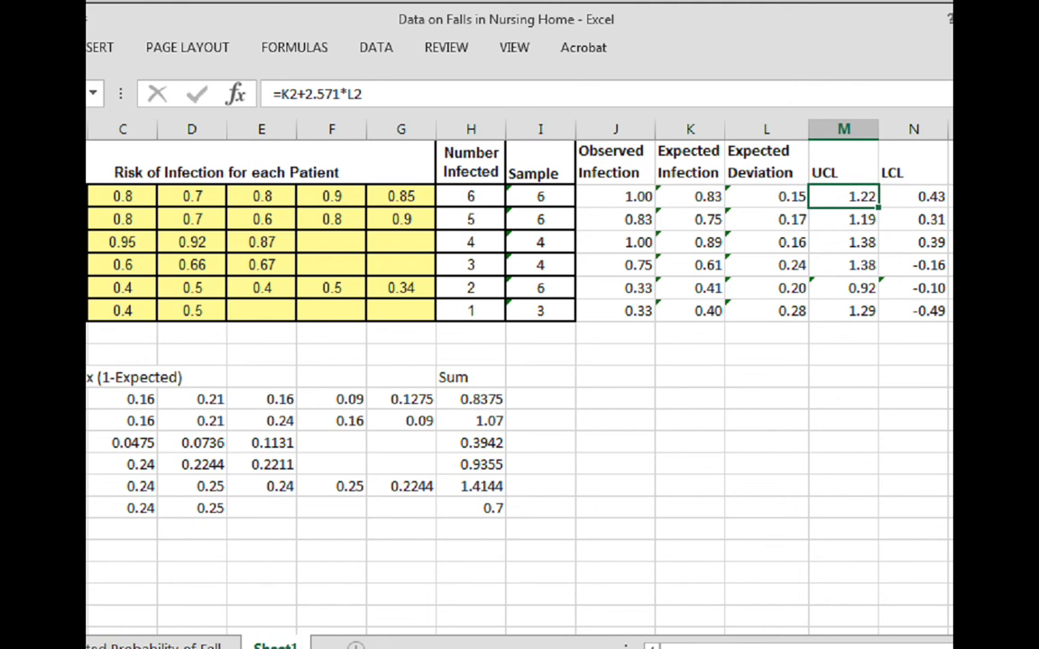
text(1)
key(Return)
text(1)
key(Return)
text(1)
key(Return)
text(1)
key(Return)
key(Return)
text(1)
key(Return)
Replace the negative LCL values in N5, N6 and N7 with 0
key(Up)
key(Up)
key(Up)
key(Up)
key(Up)
key(Up)
key(Up)
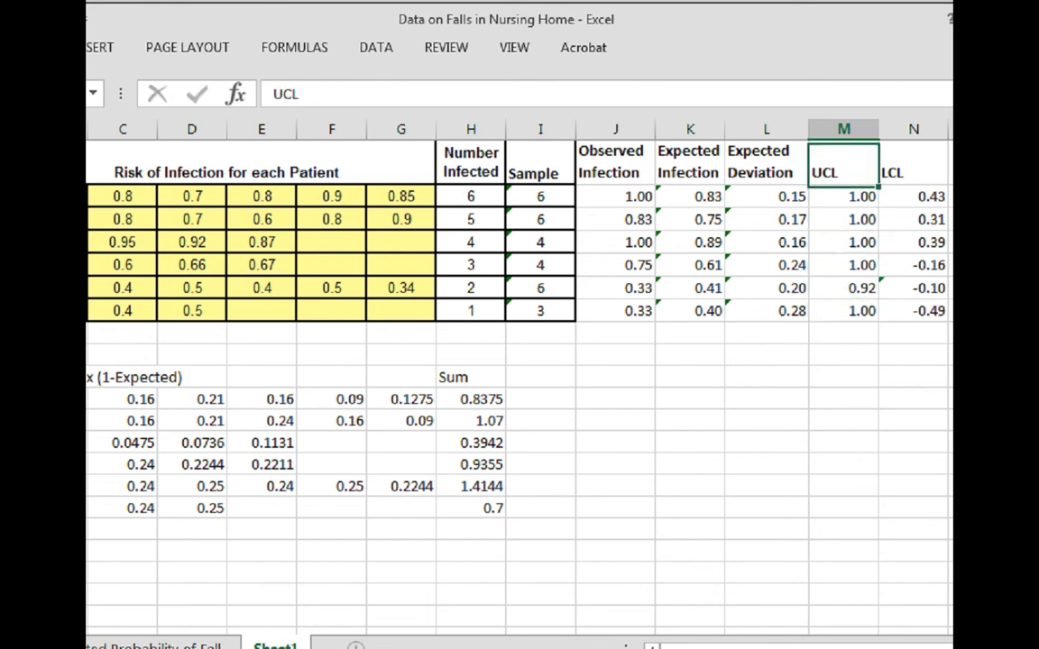
key(Down)
key(Right)
key(Down)
key(Down)
key(Down)
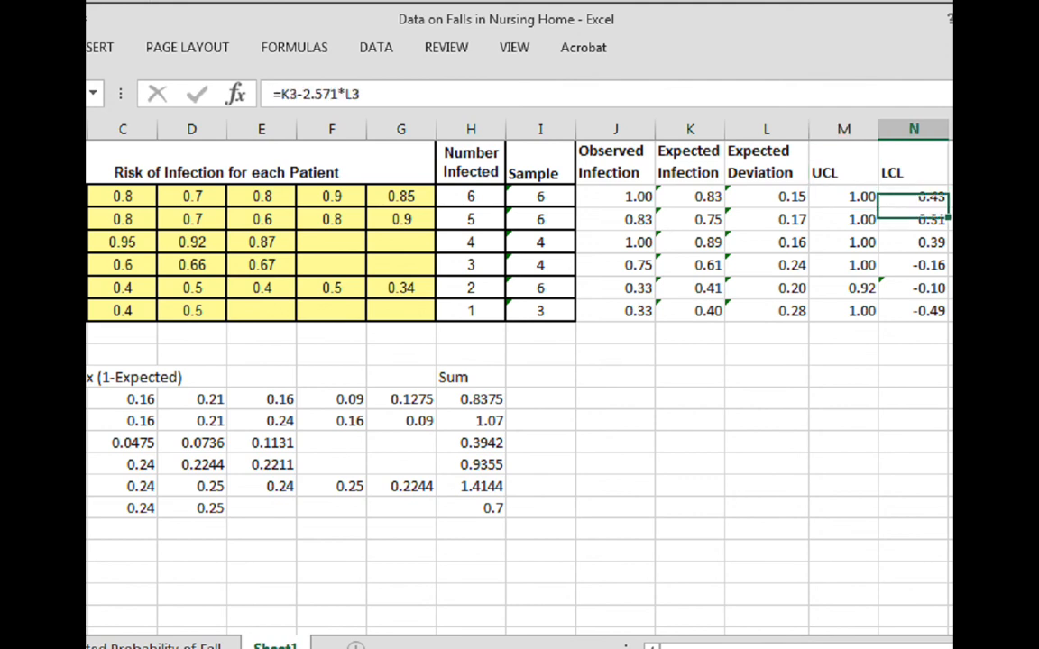
text(0)
key(Return)
text(00)
key(Return)
key(Return)
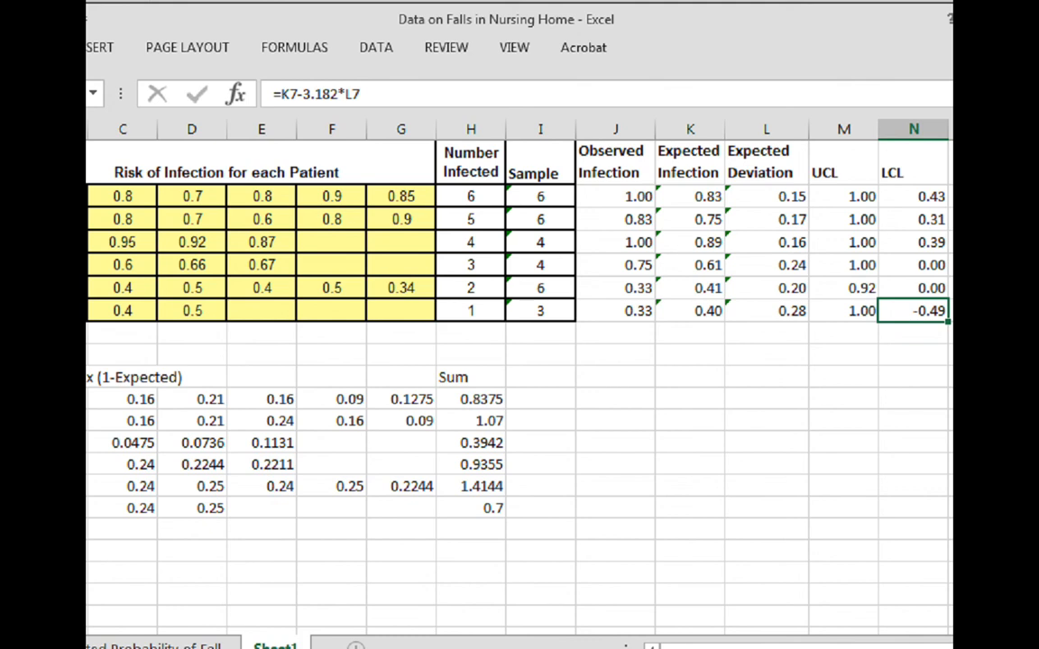
text(0)
key(Return)
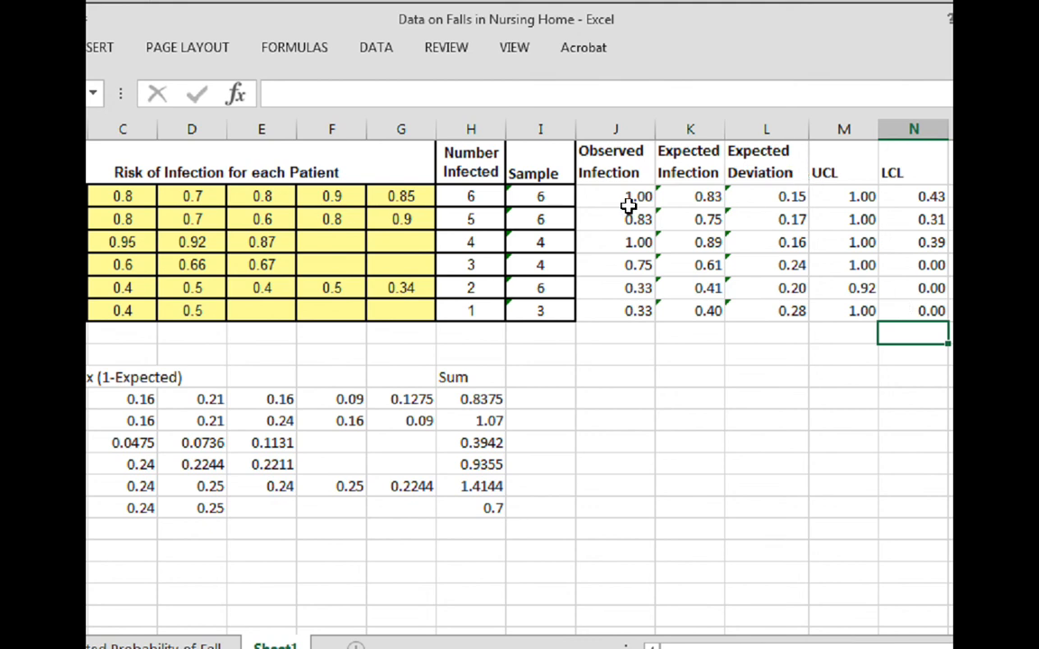
Insert a line chart from J1:N7, covering the observed and expected infection, expected deviation, UCL and LCL columns
drag(620, 168, 896, 304)
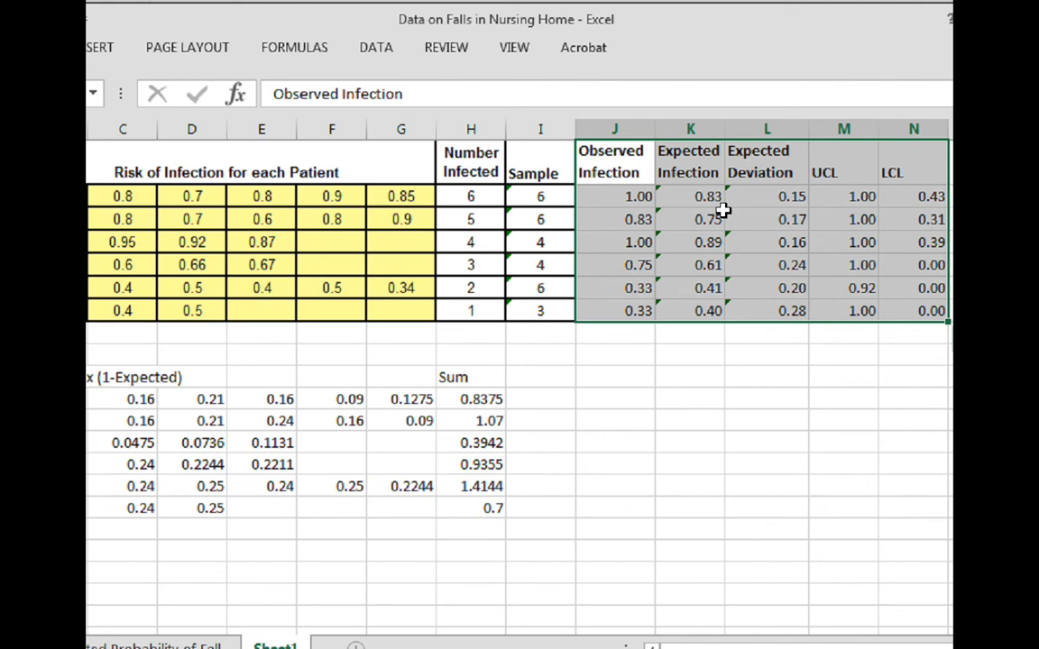
click(97, 47)
click(418, 107)
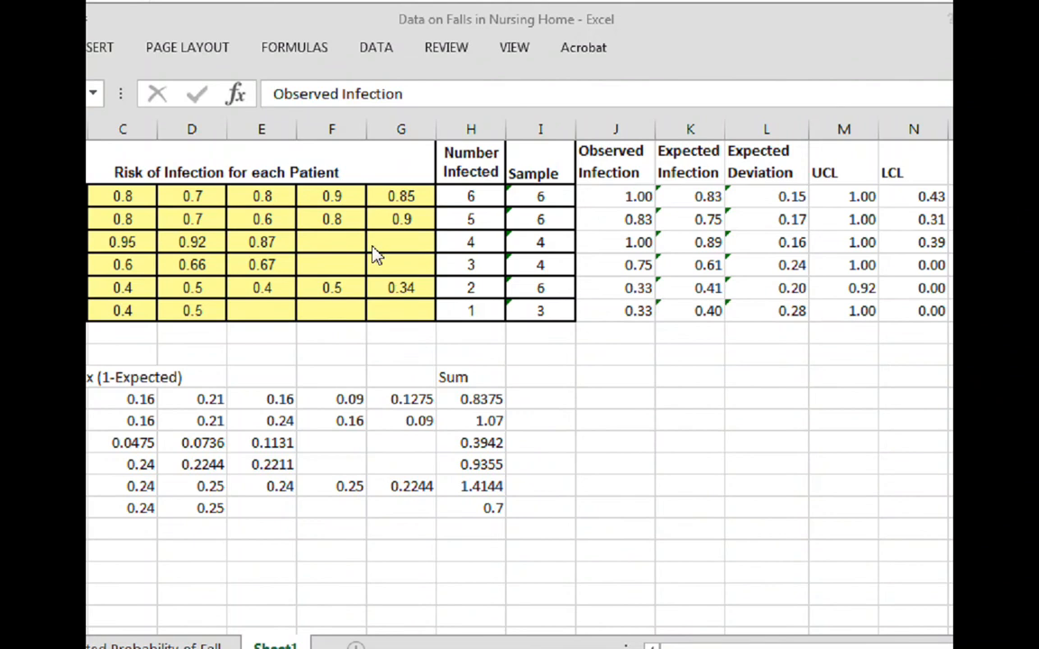
click(110, 51)
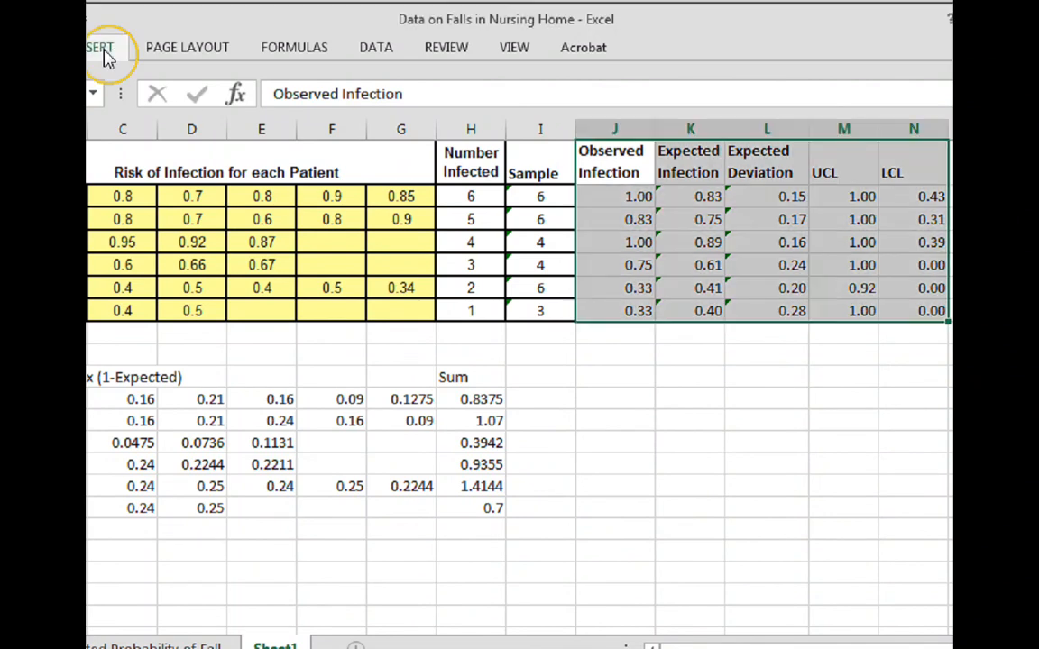
click(104, 52)
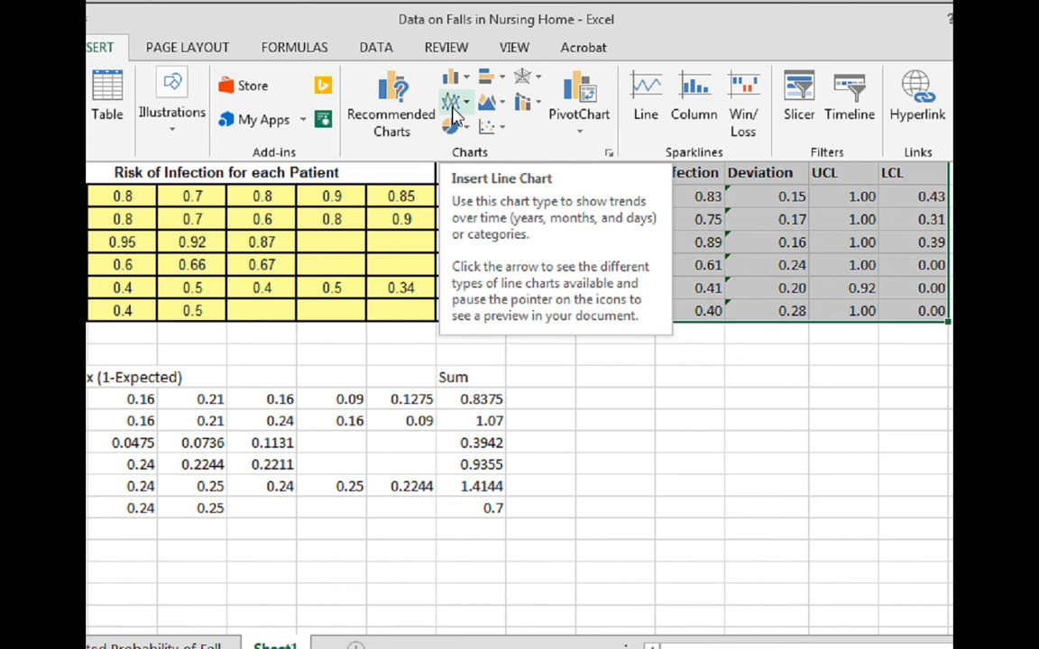
click(455, 104)
click(468, 185)
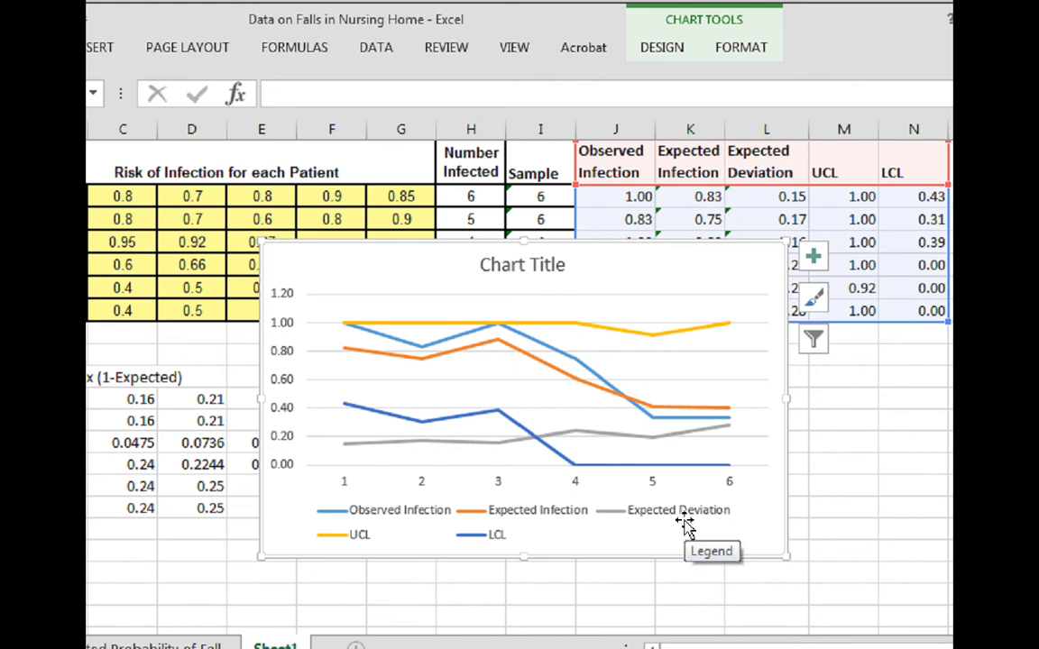
Delete the Expected Deviation and Expected Infection series from the line chart
click(618, 437)
key(Delete)
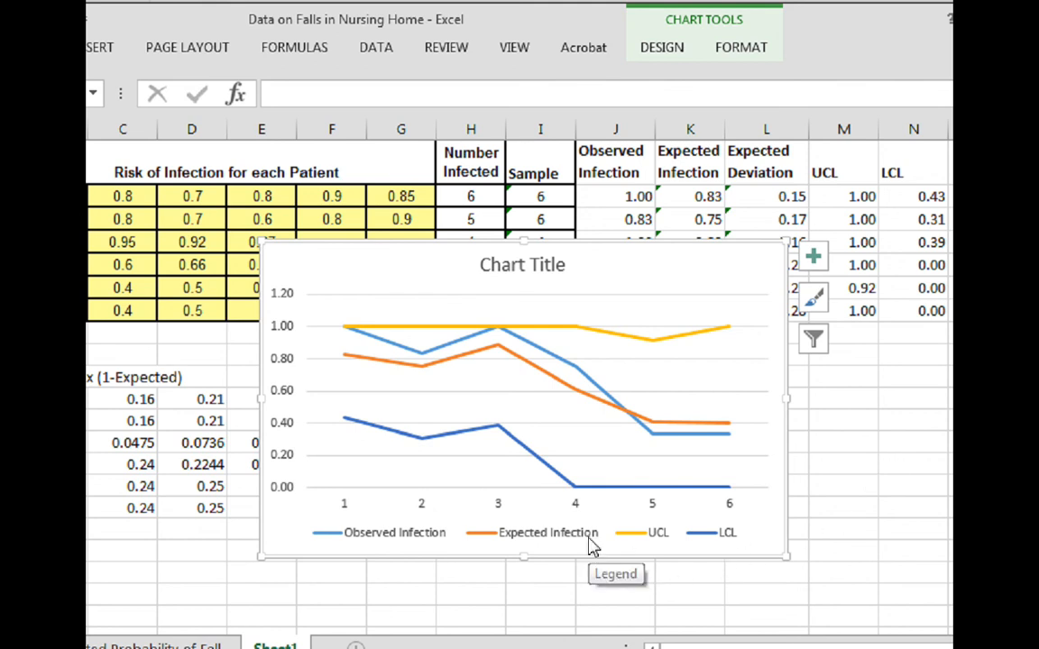
click(577, 392)
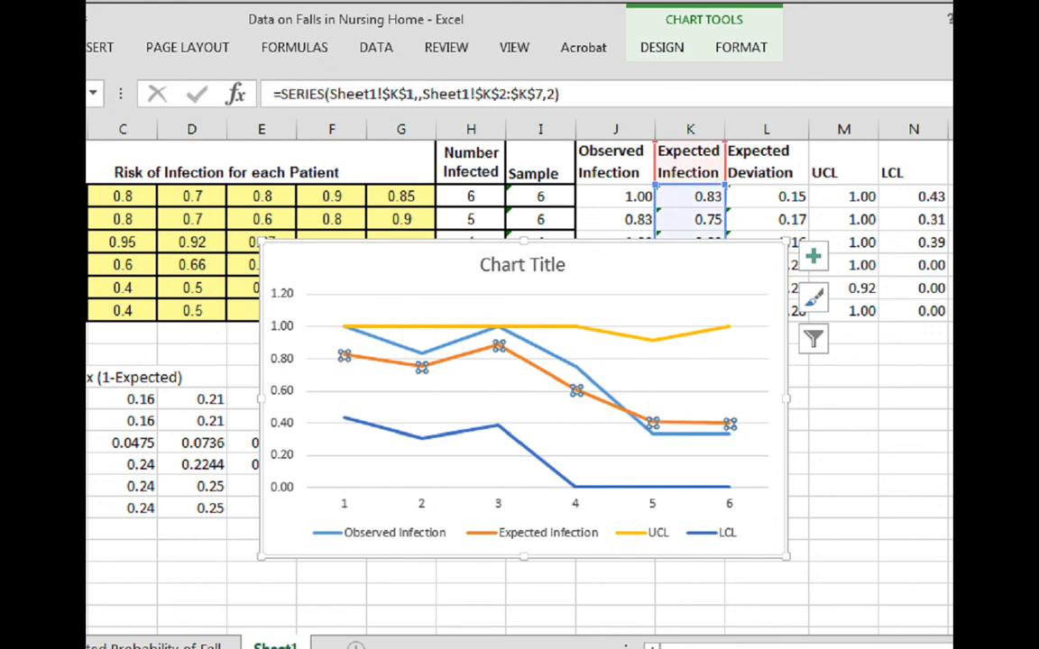
key(Delete)
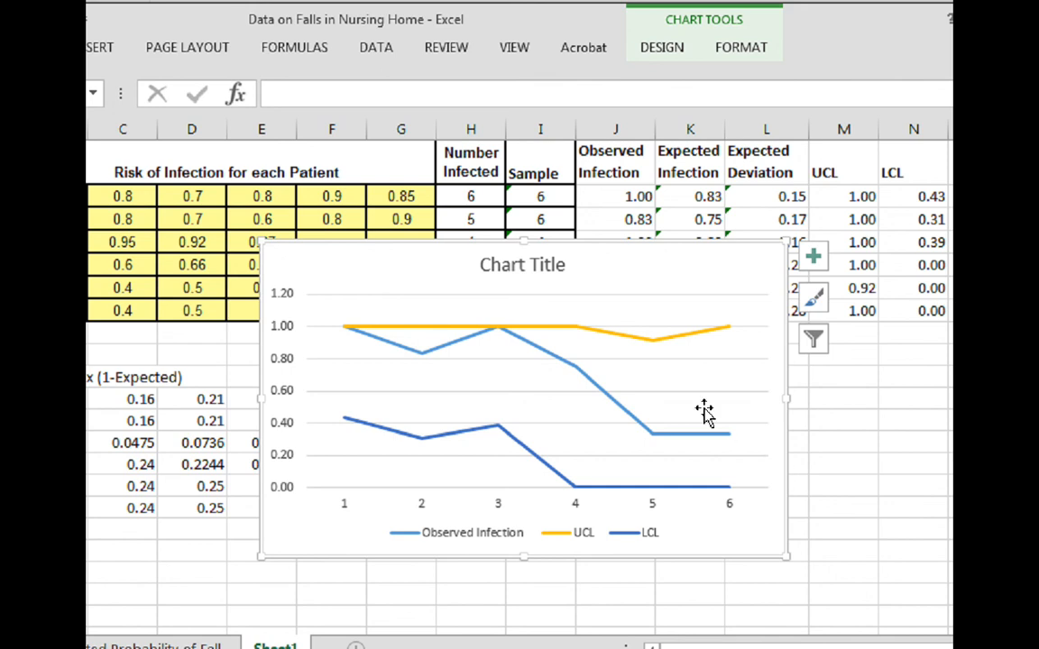
Remove the title from the line chart
mouse_move(646, 343)
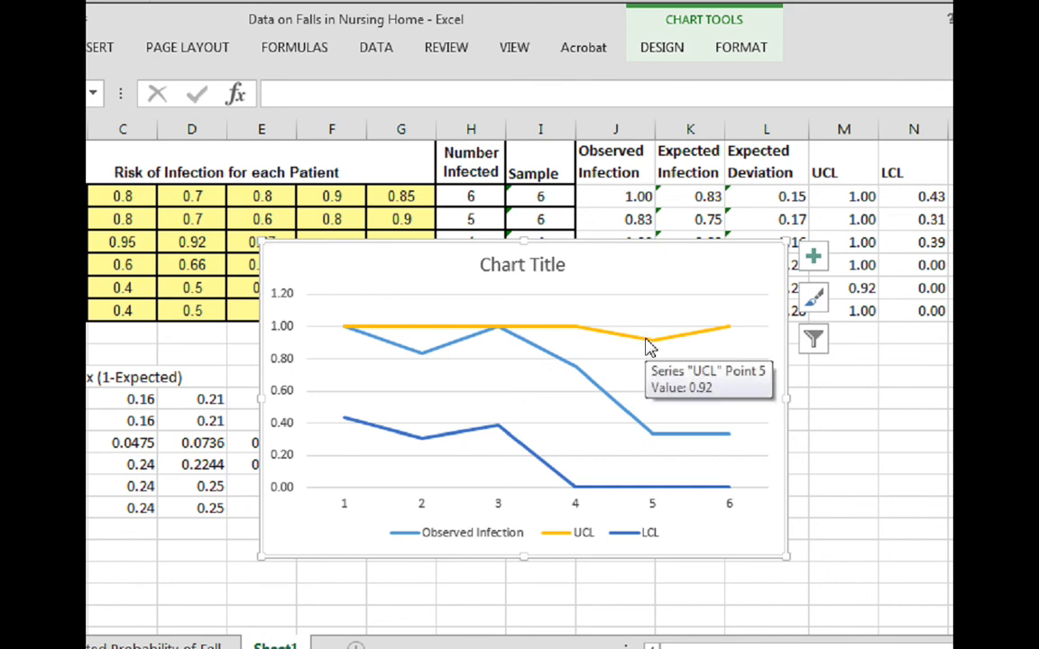
click(491, 264)
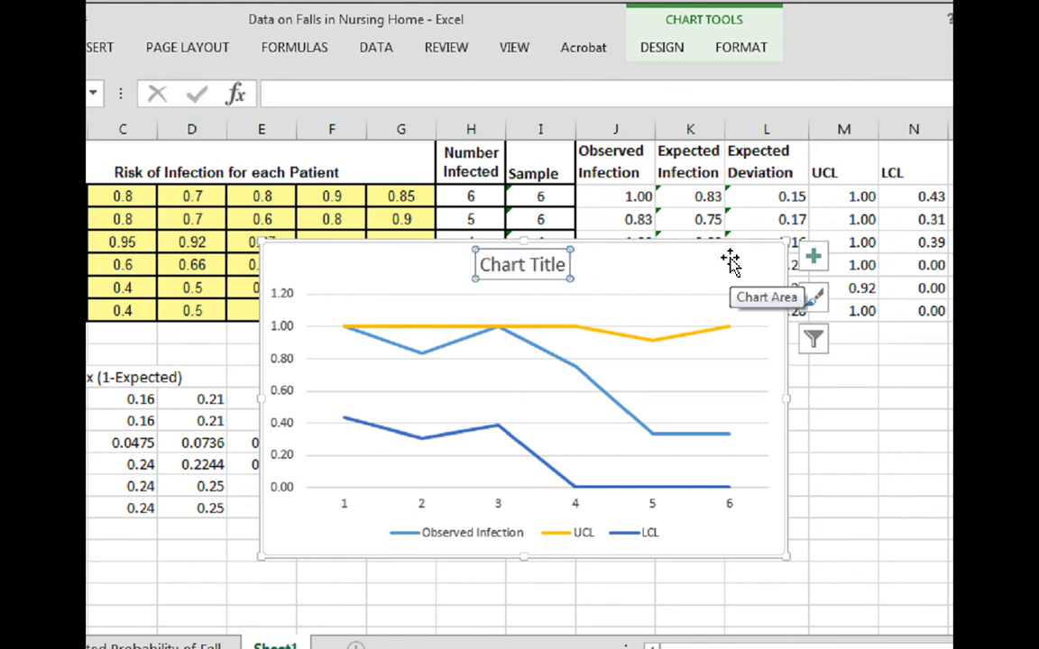
key(Delete)
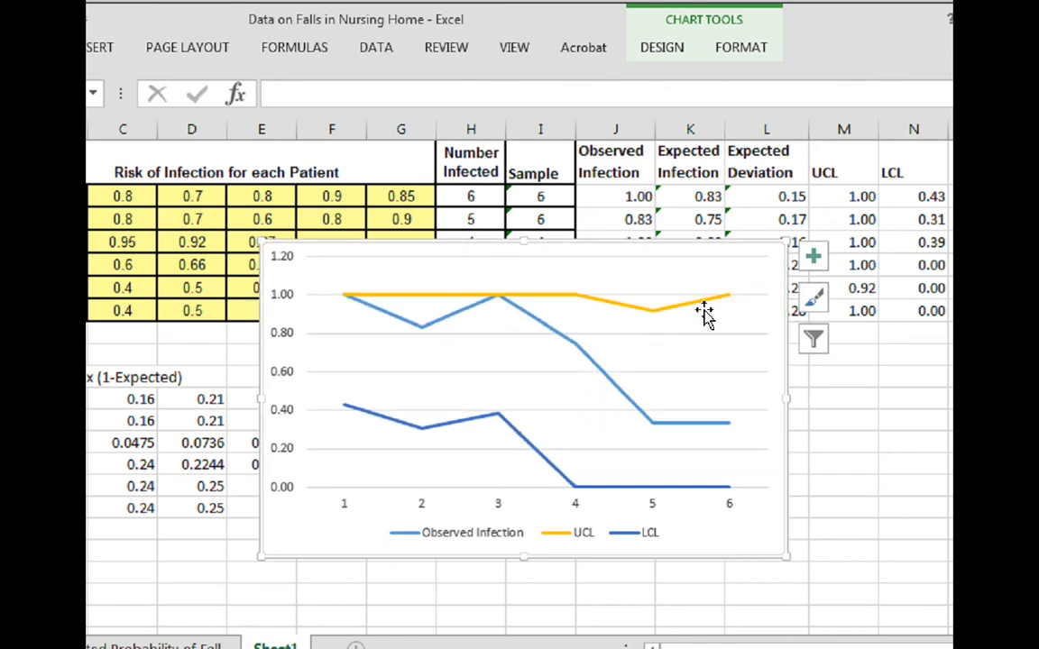
Change the UCL series line in the chart to the standard dark red color
click(704, 307)
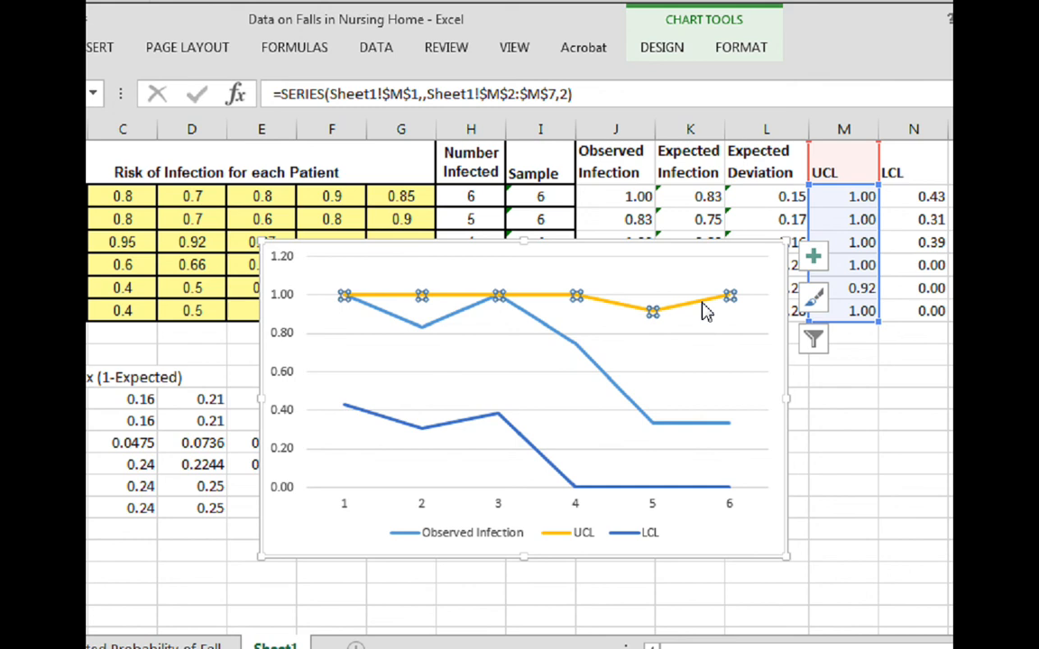
right_click(704, 307)
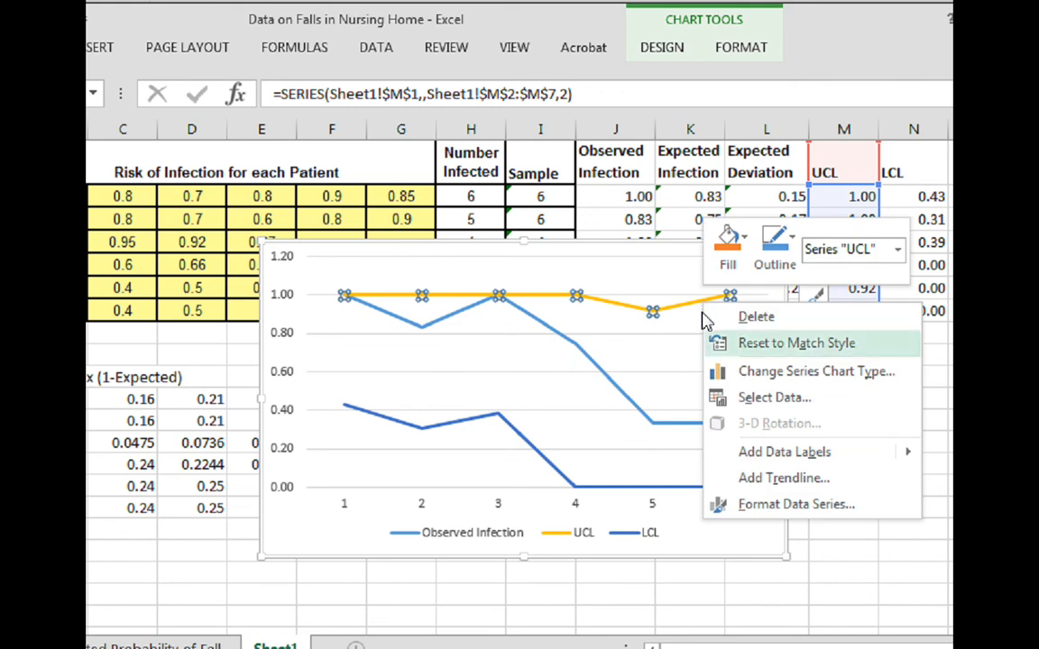
click(779, 510)
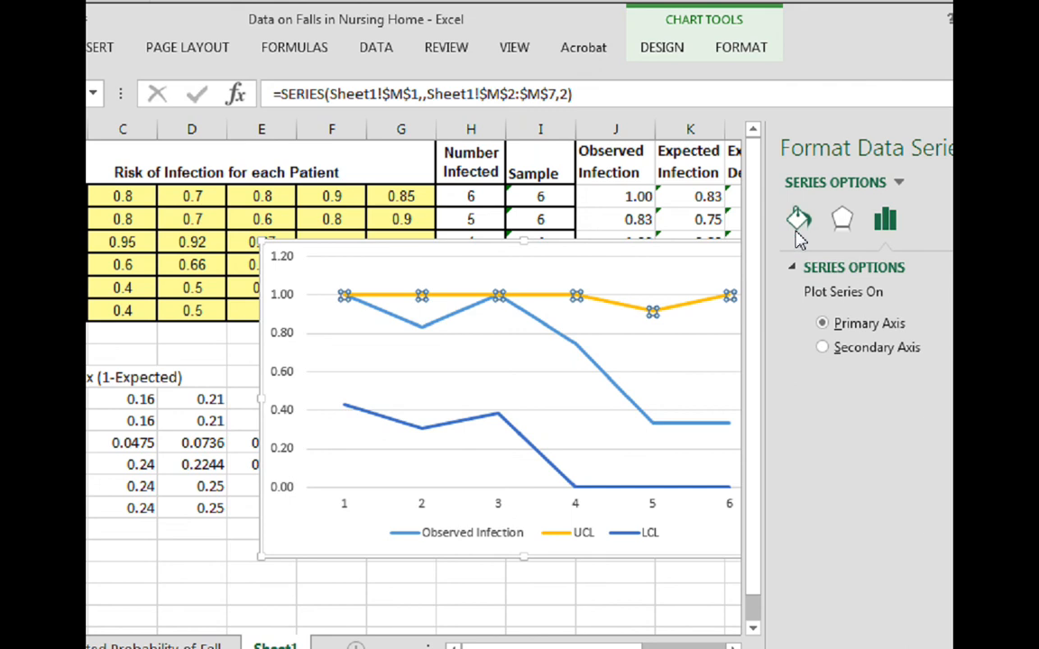
click(799, 224)
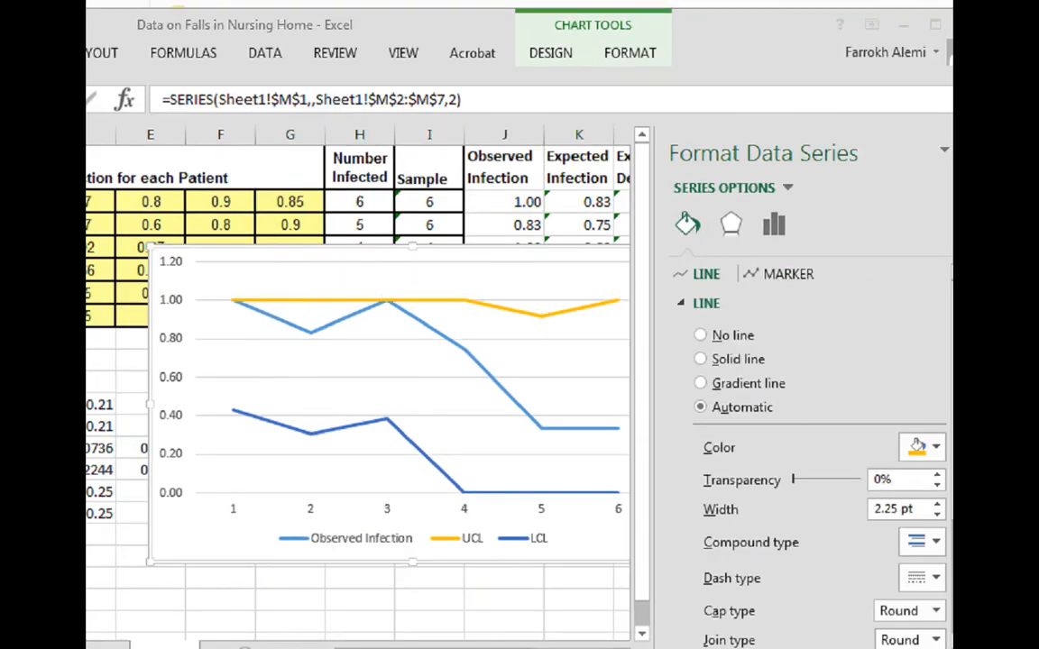
click(920, 448)
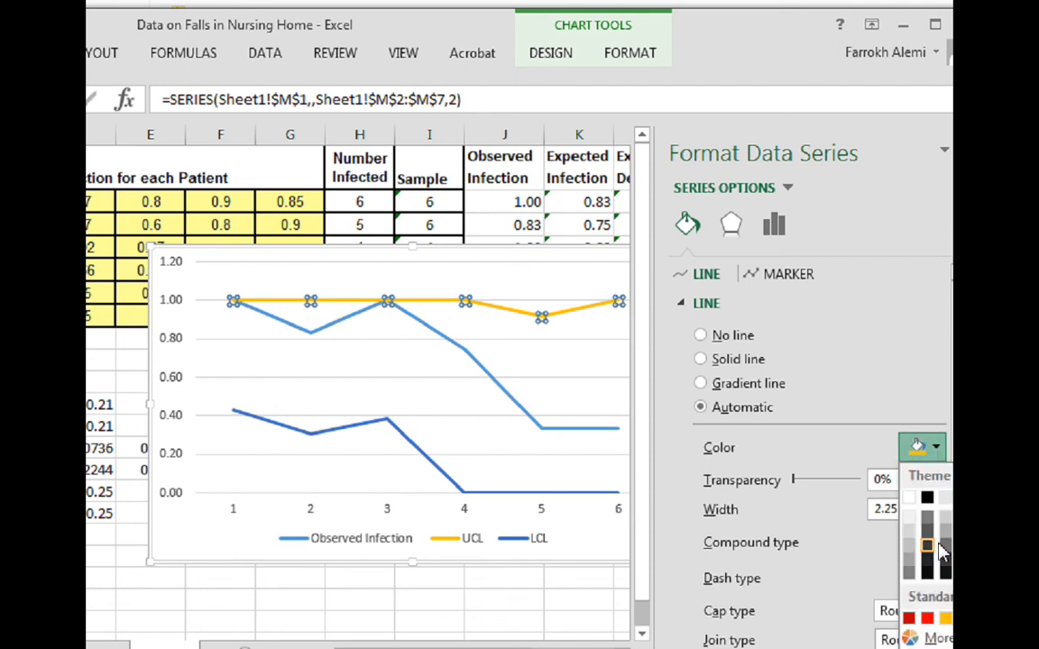
click(908, 619)
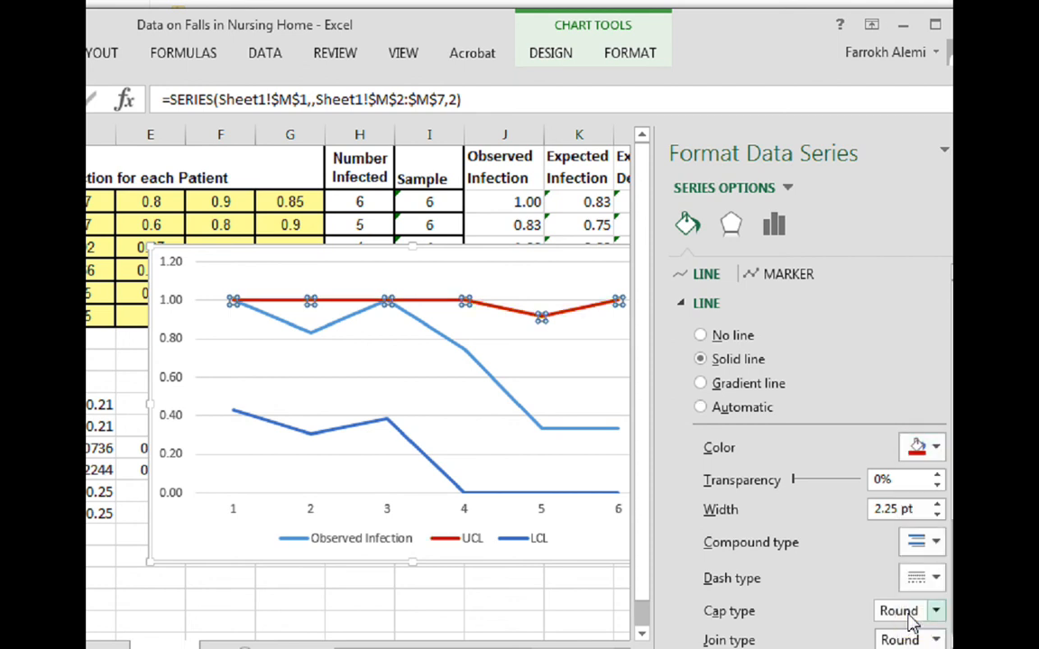
Recolor the LCL series line to the same standard dark red as the UCL line
click(432, 467)
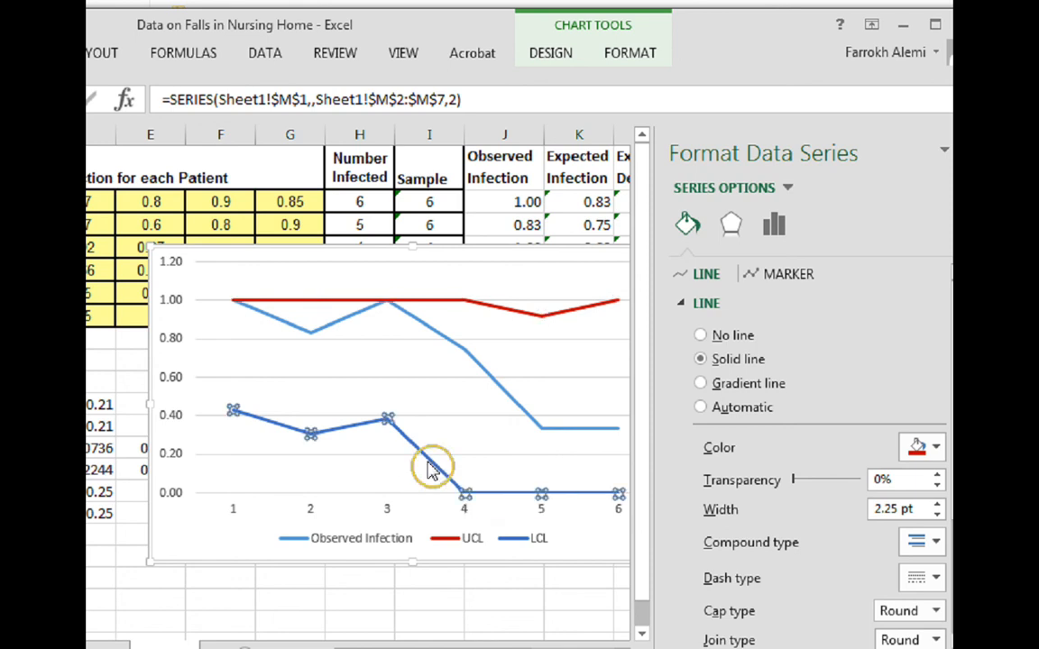
click(938, 448)
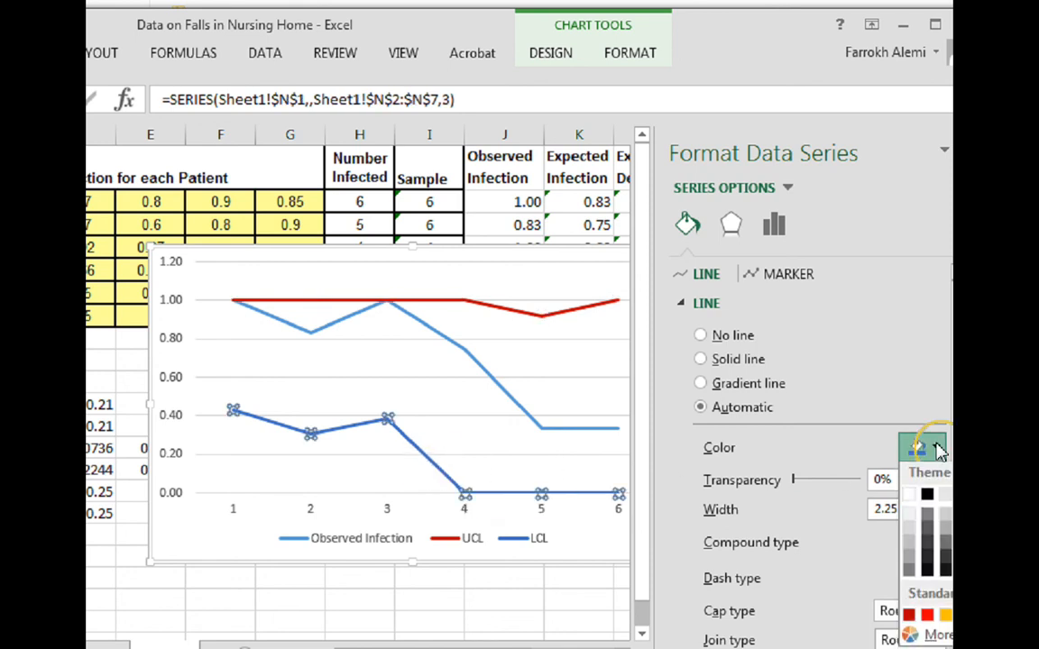
click(908, 617)
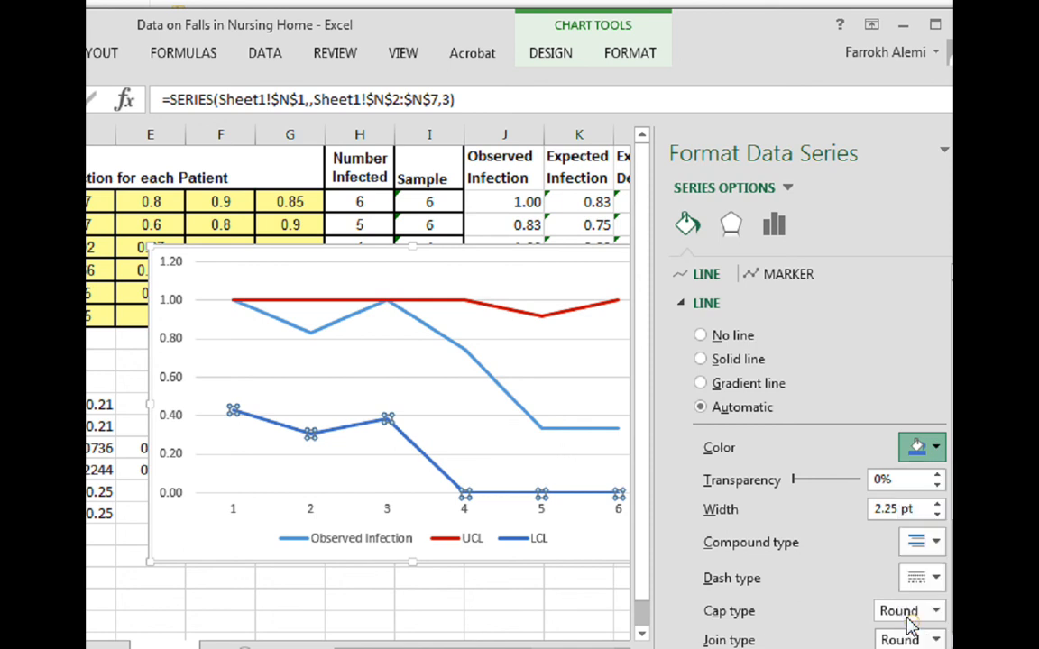
Add built-in square markers of size 5 to the Observed Infection series and close the series formatting
click(494, 385)
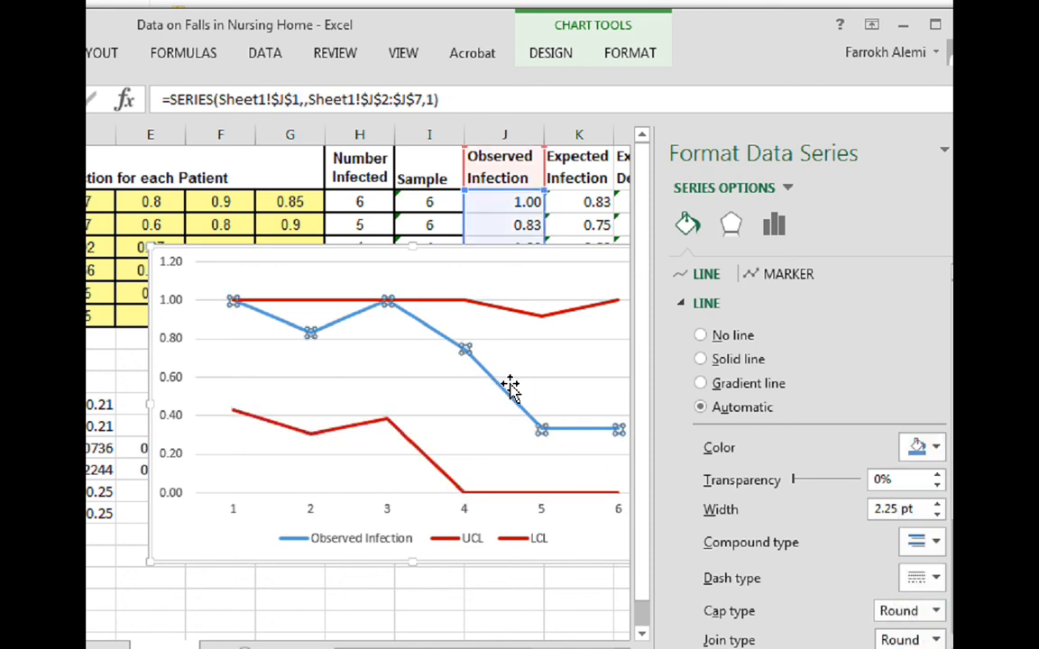
click(784, 274)
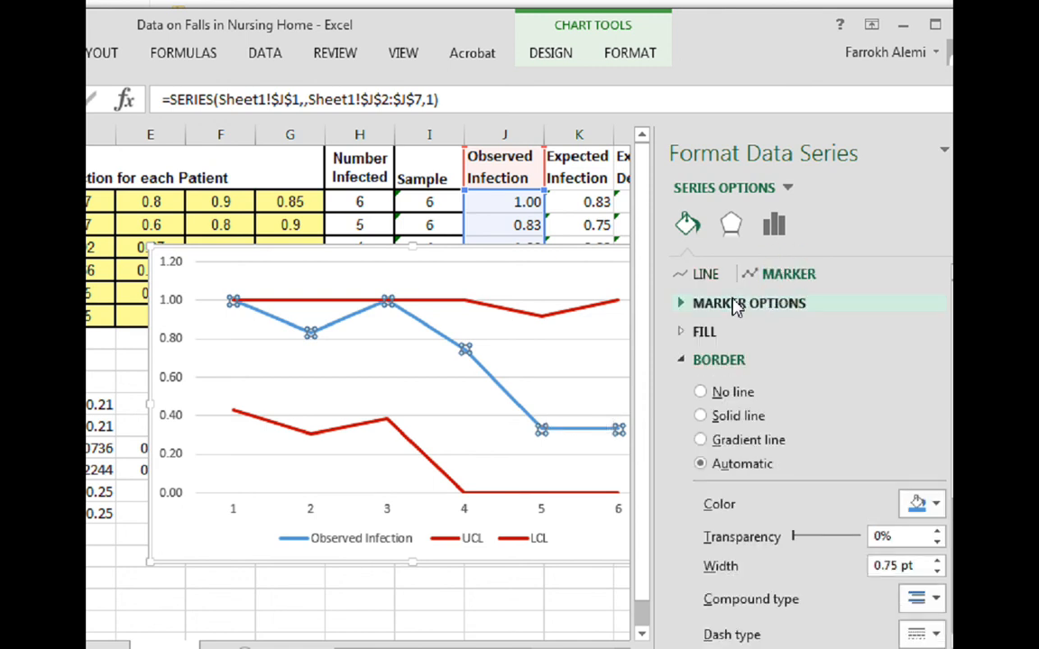
click(741, 304)
click(701, 382)
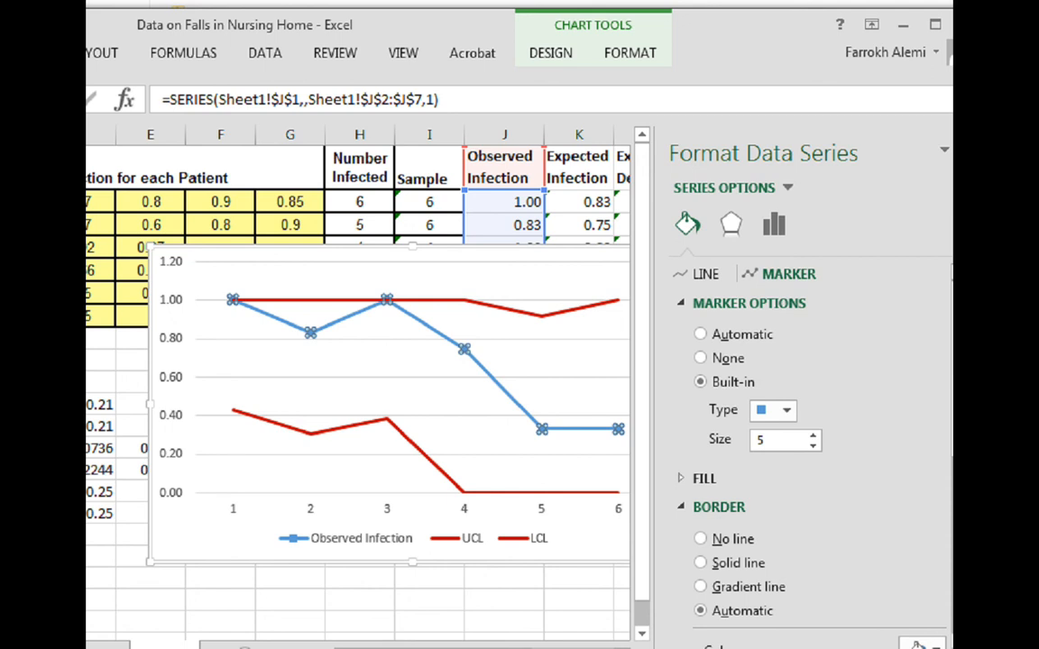
click(964, 150)
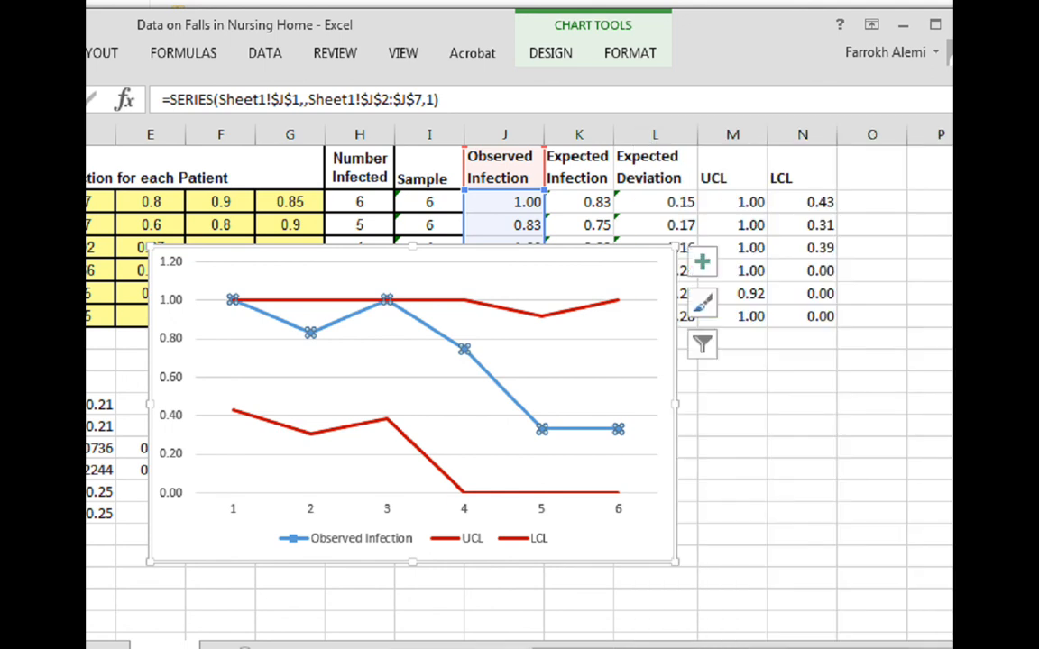
Add axis titles to the chart and set the vertical axis title to "Prob of Infection"
click(711, 269)
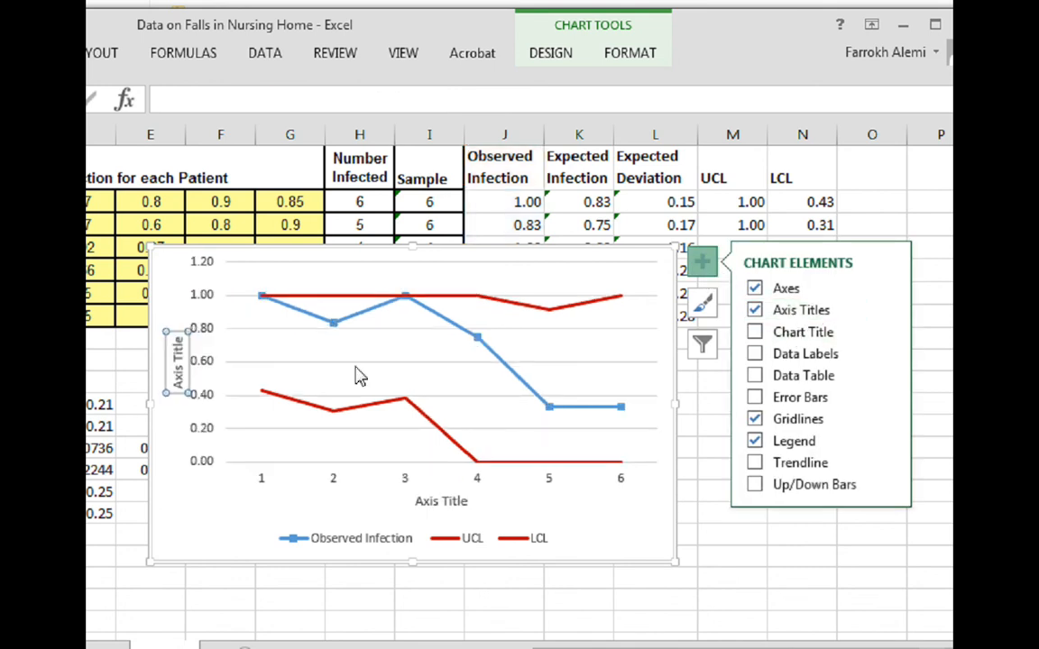
drag(178, 388, 189, 331)
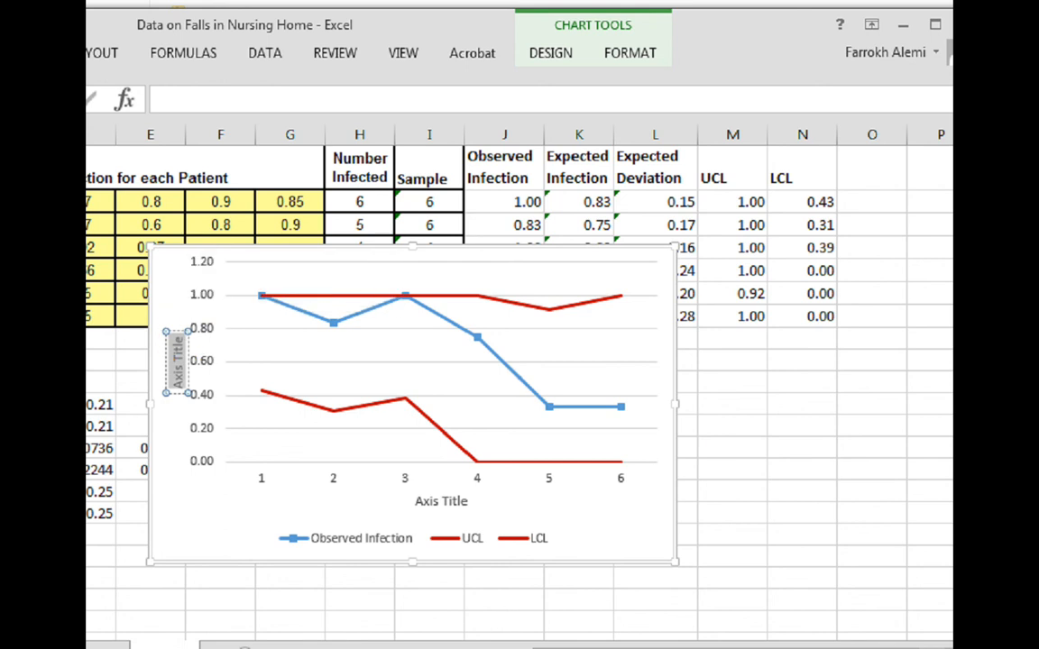
text(Prob)
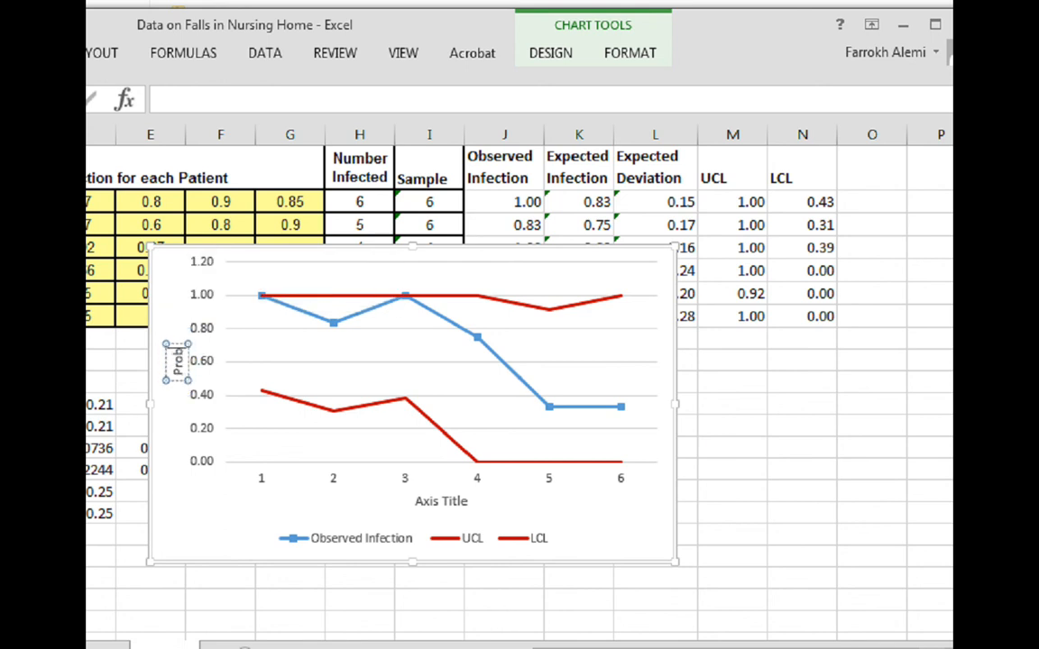
text( of)
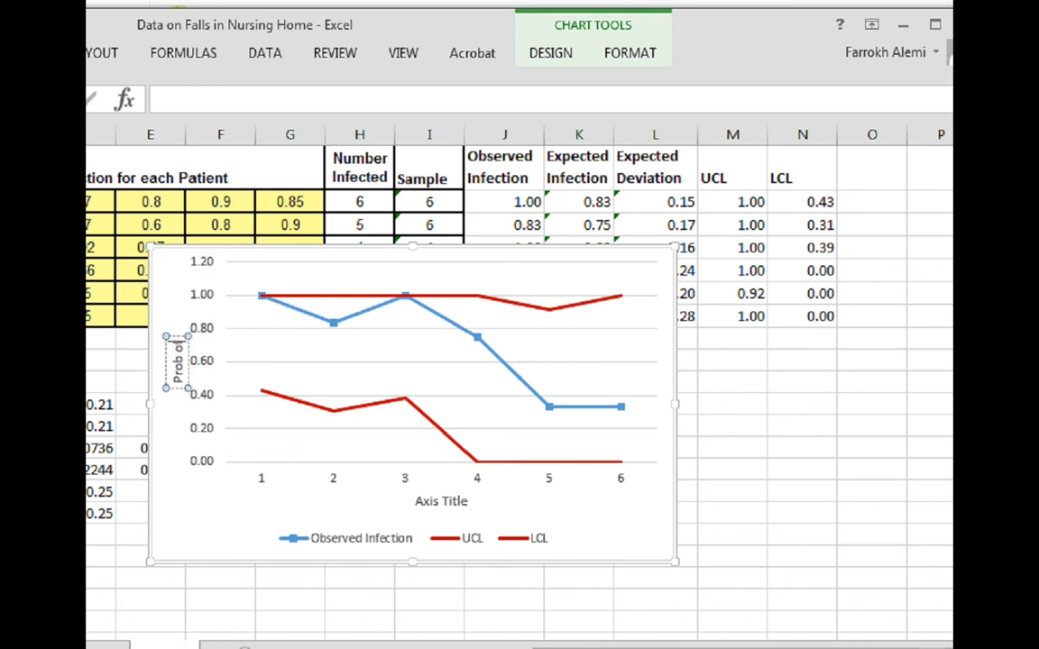
text( Infection)
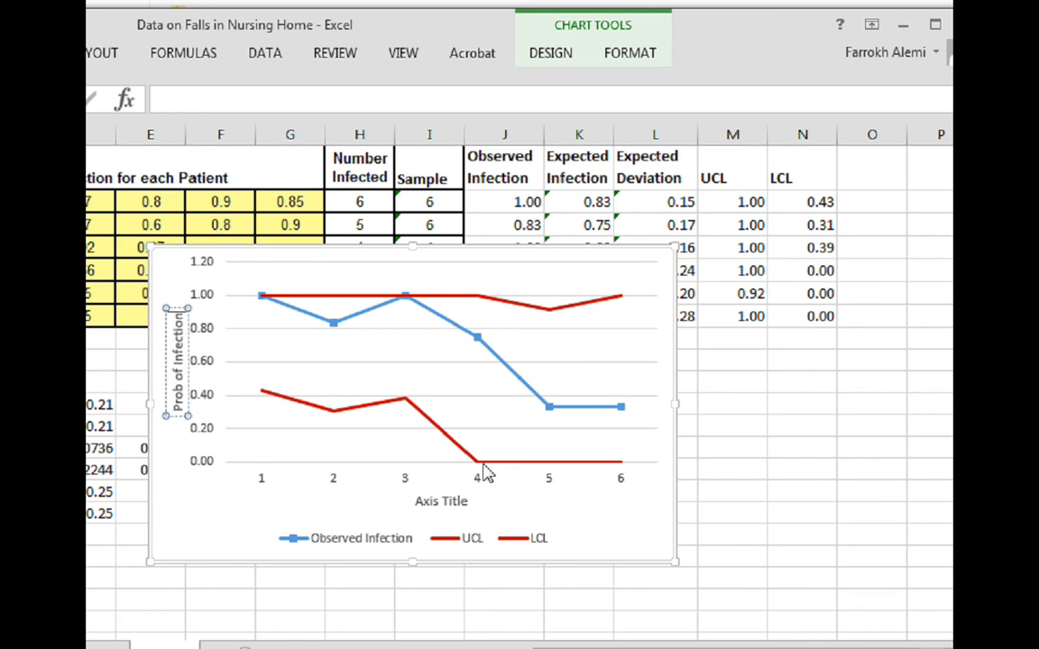
Set the chart's horizontal axis title to "Time Period"
click(442, 501)
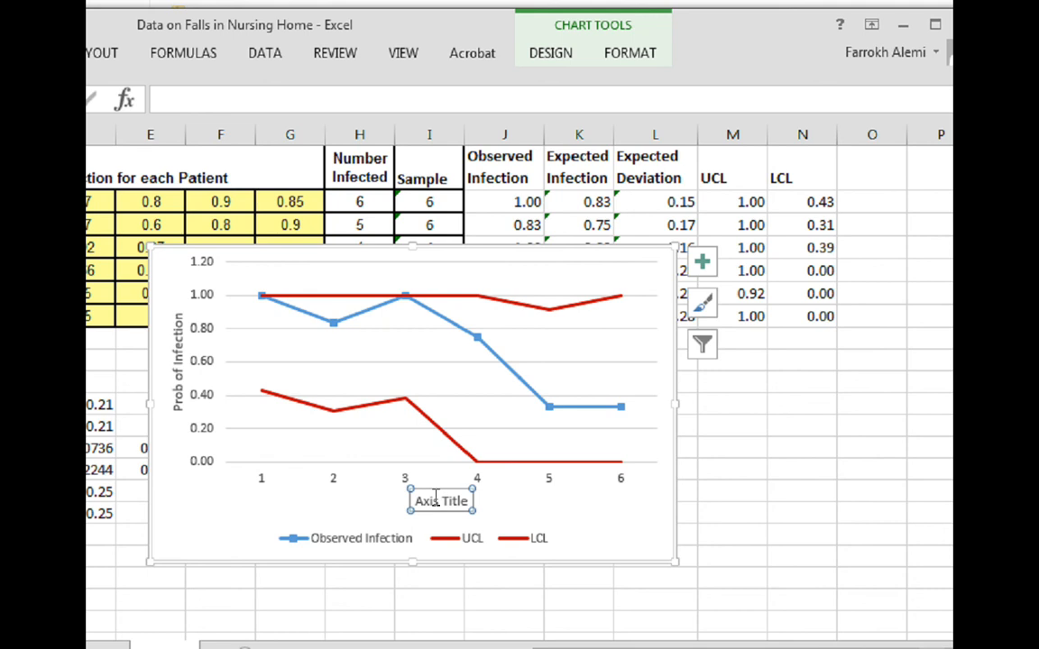
drag(419, 501, 469, 502)
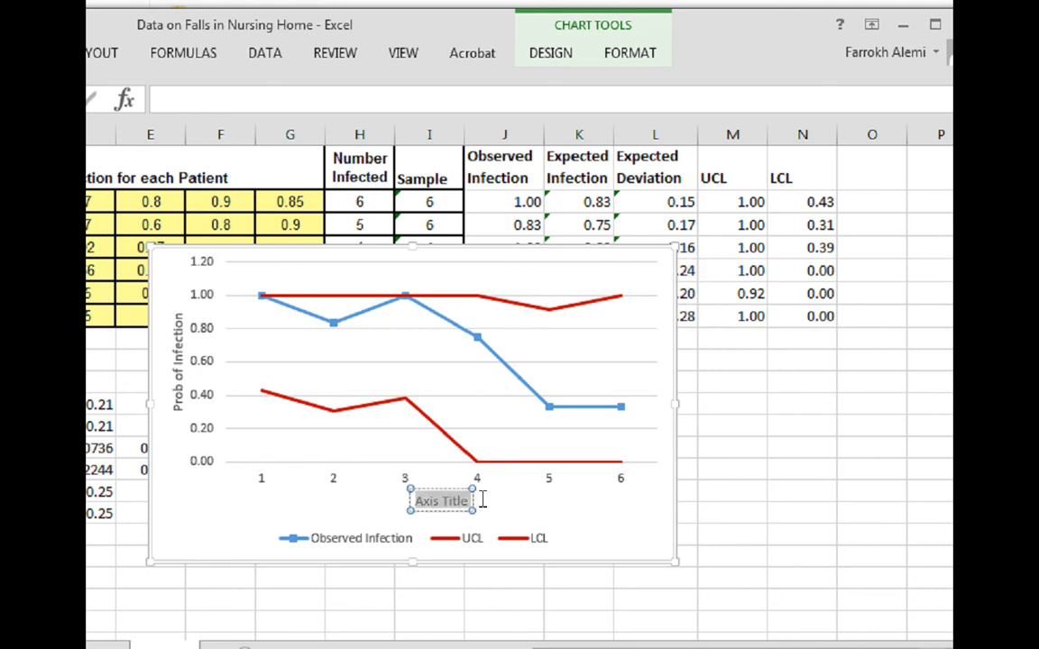
text(T)
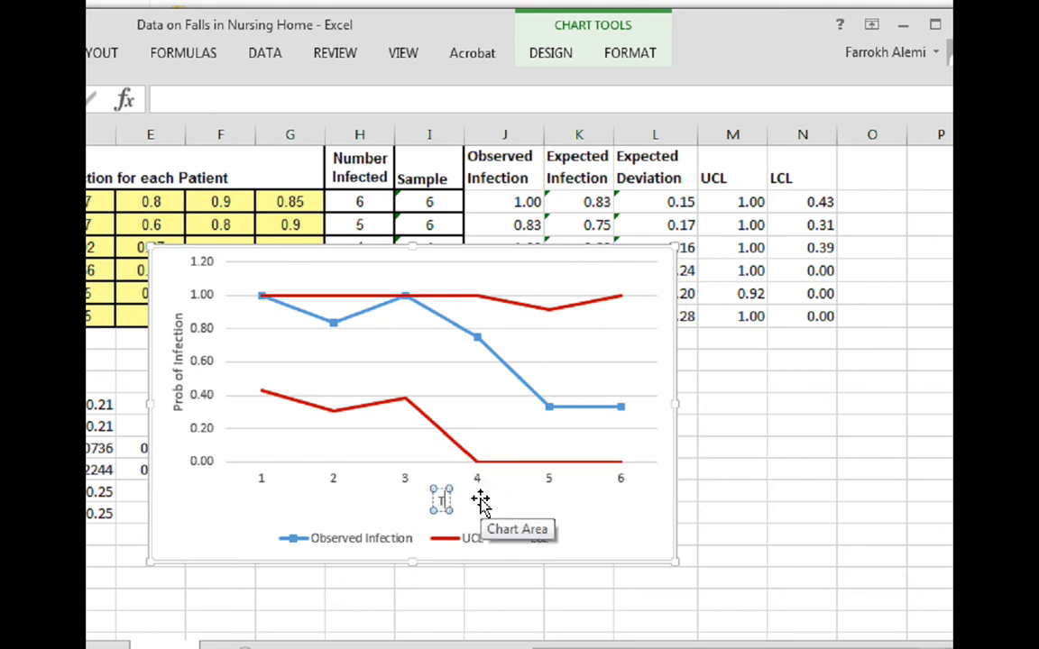
text(ime)
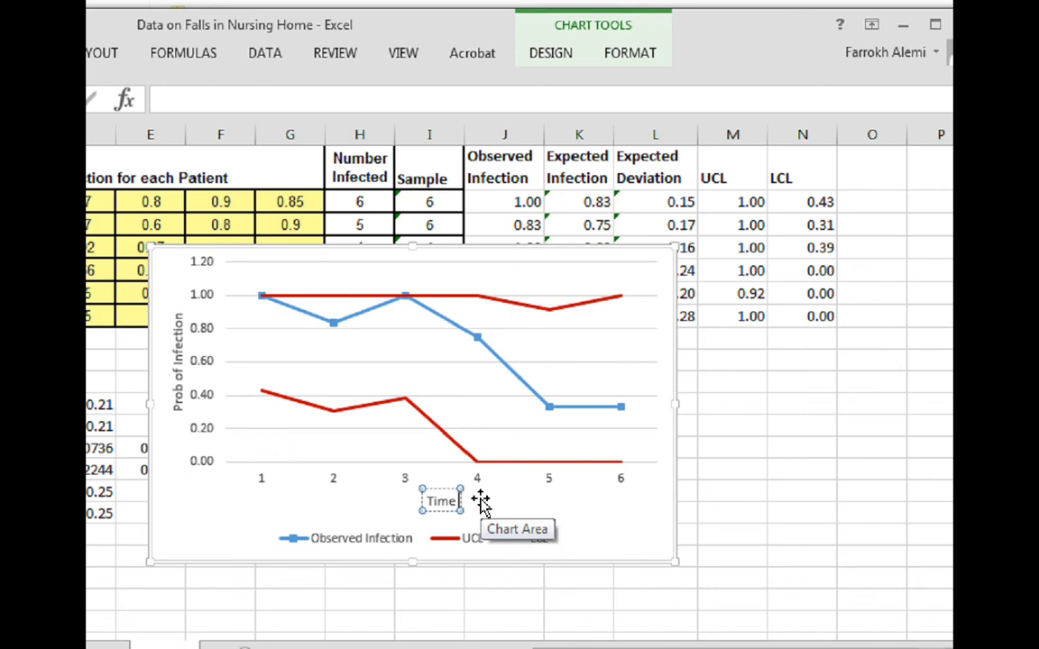
text( Period)
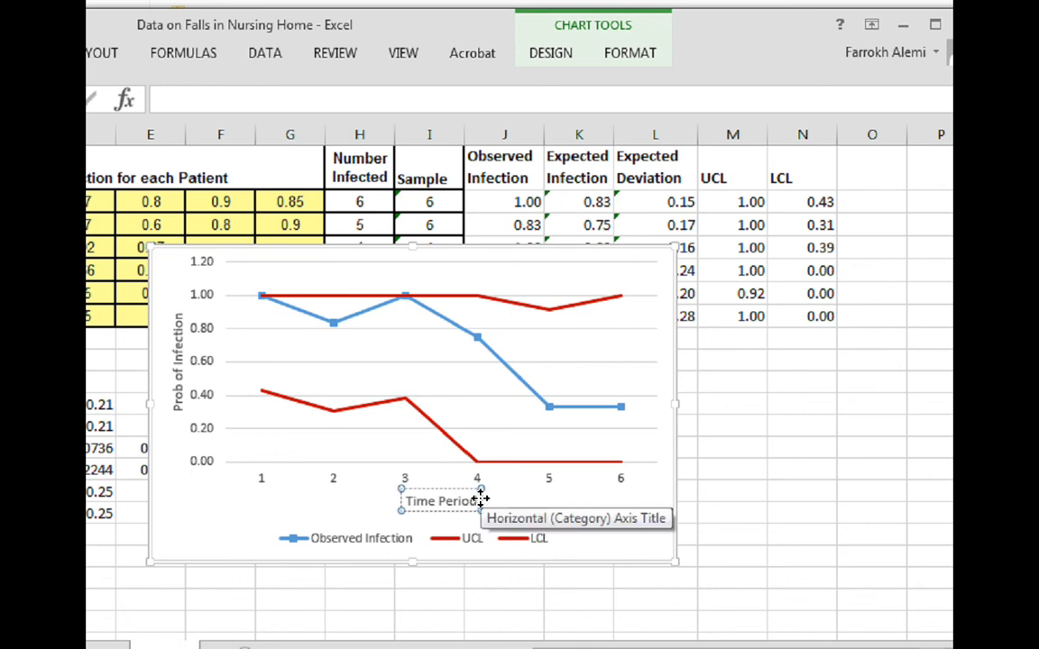
Make all text in the chart bold and black
click(631, 250)
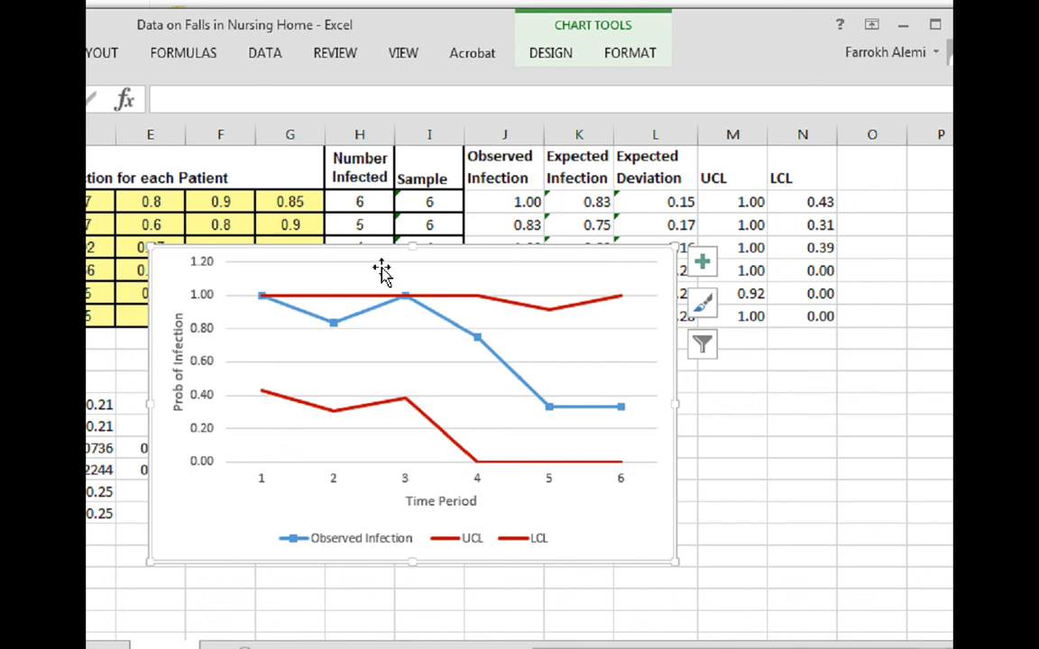
click(0, 53)
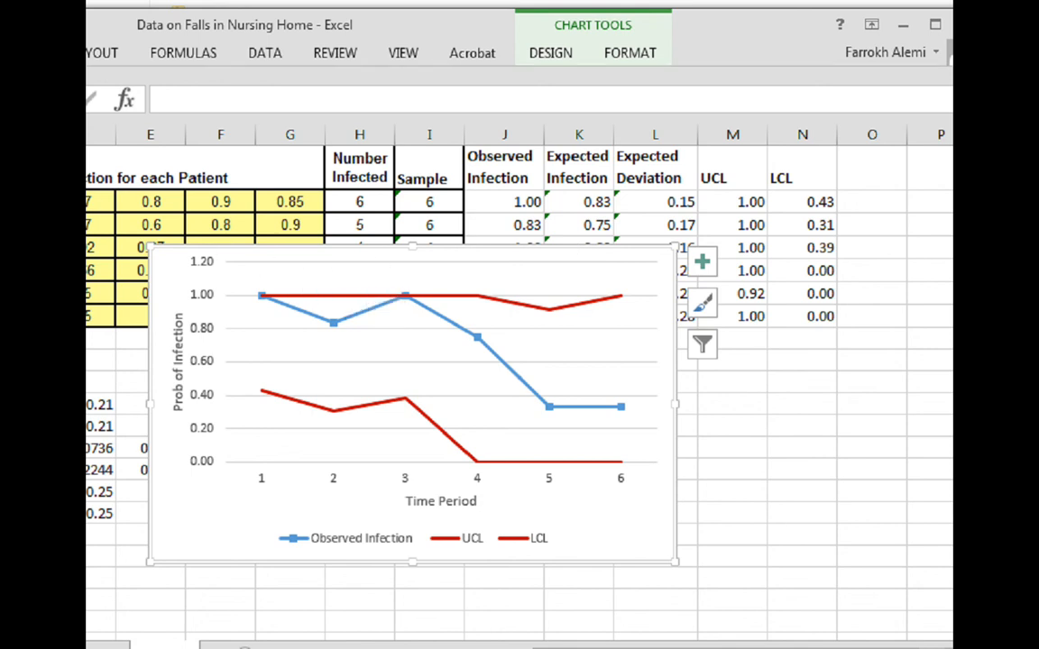
key(ctrl+b)
click(116, 126)
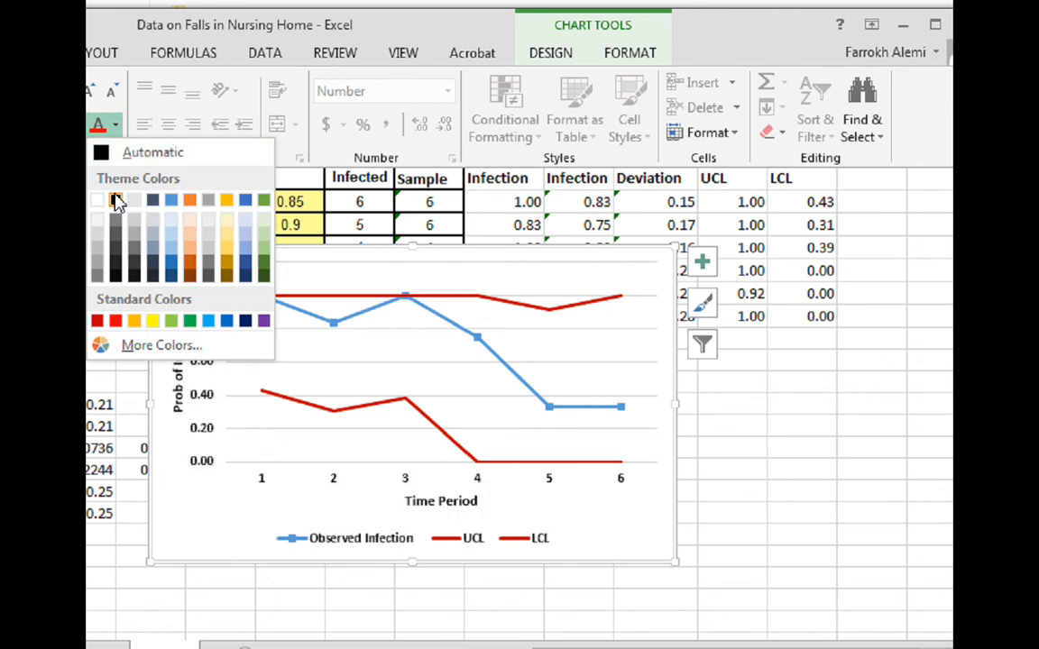
click(116, 199)
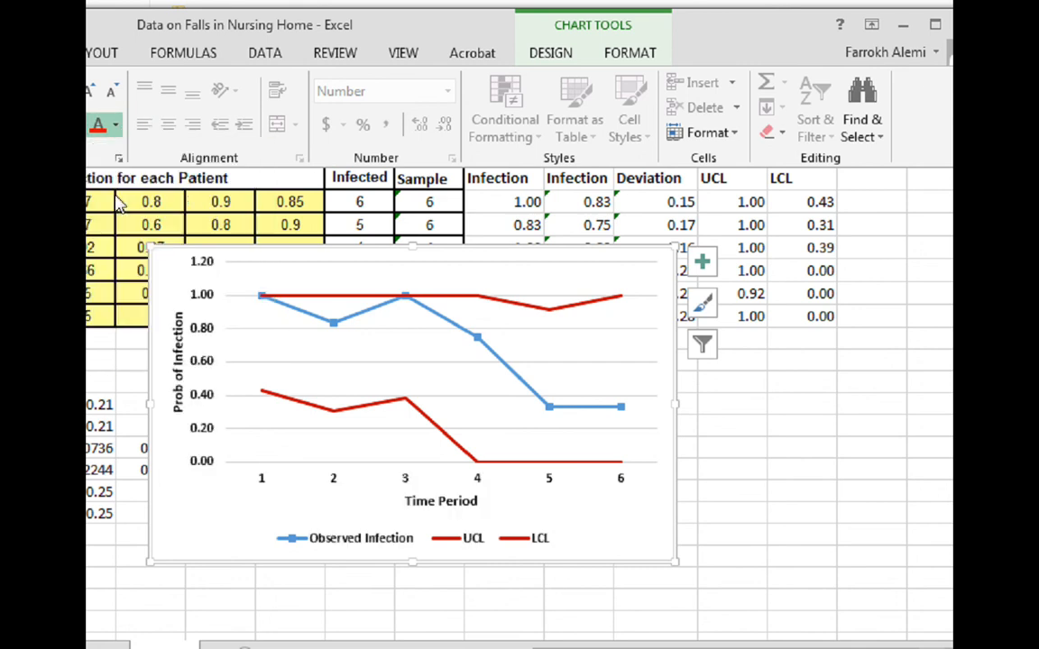
click(836, 516)
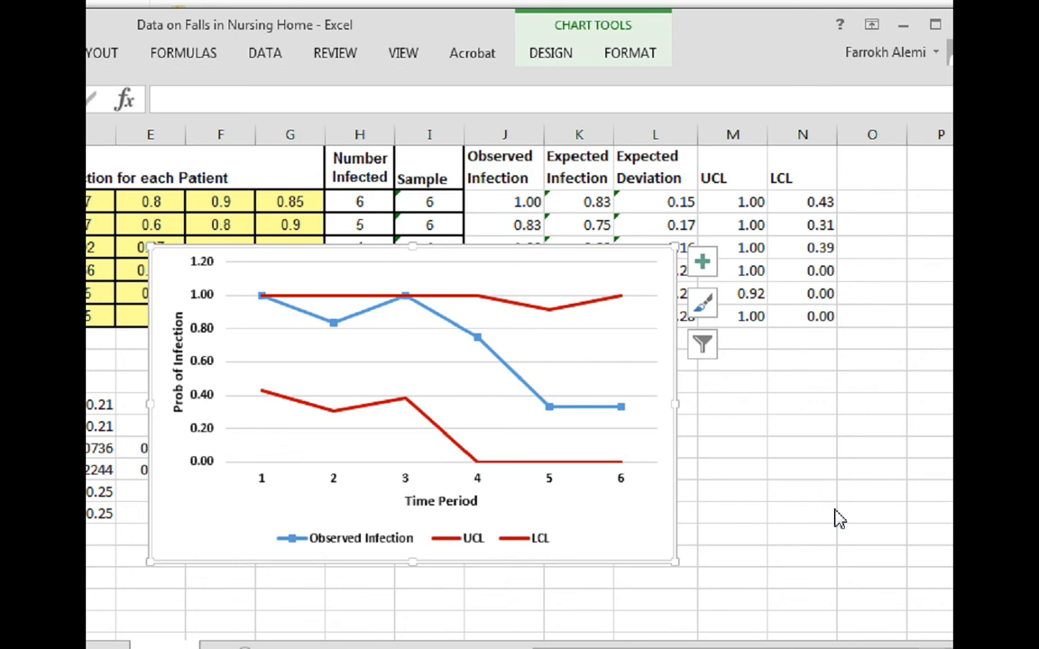